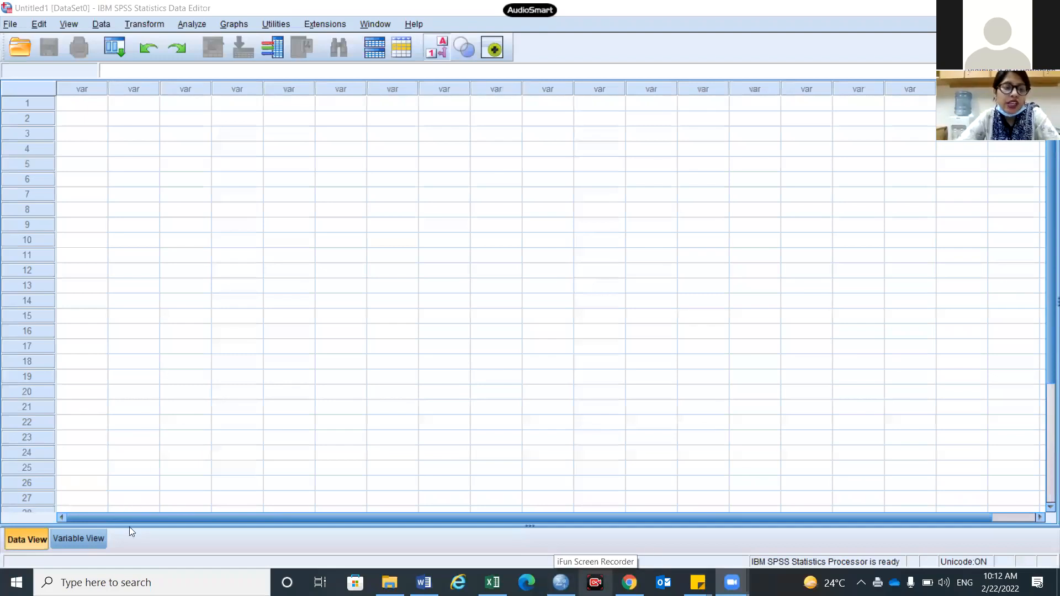
Toggle between Data View and Variable View, finishing on Variable View
left_click(86, 538)
left_click(32, 541)
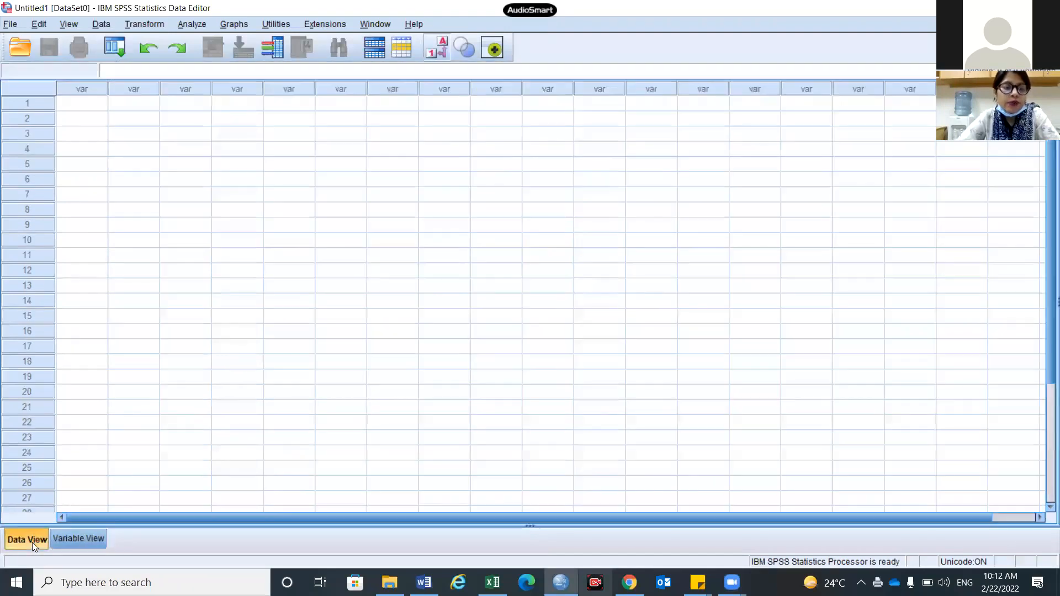
left_click(93, 543)
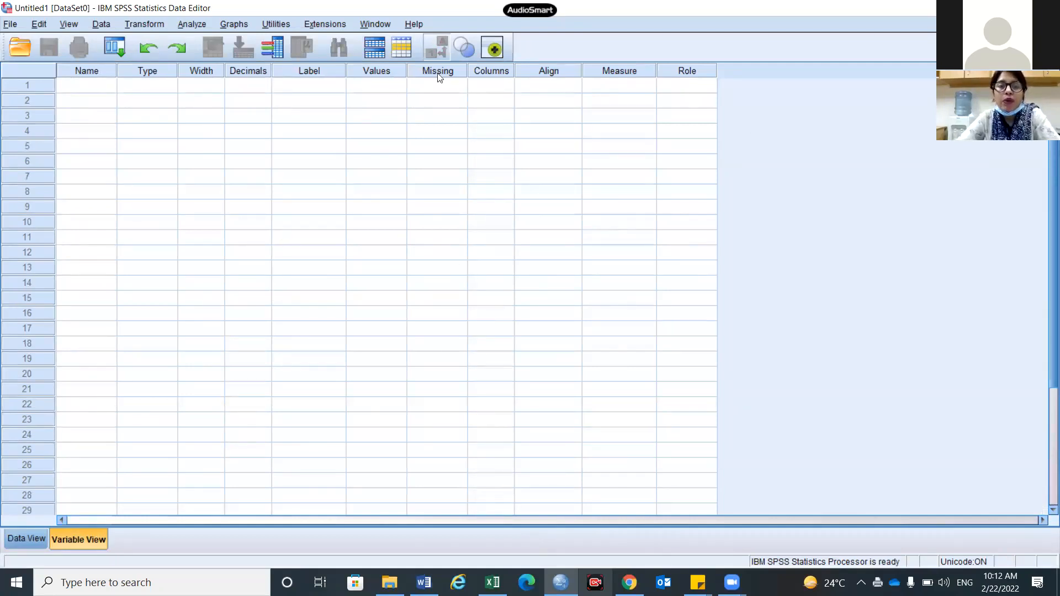
left_click(39, 541)
left_click(76, 543)
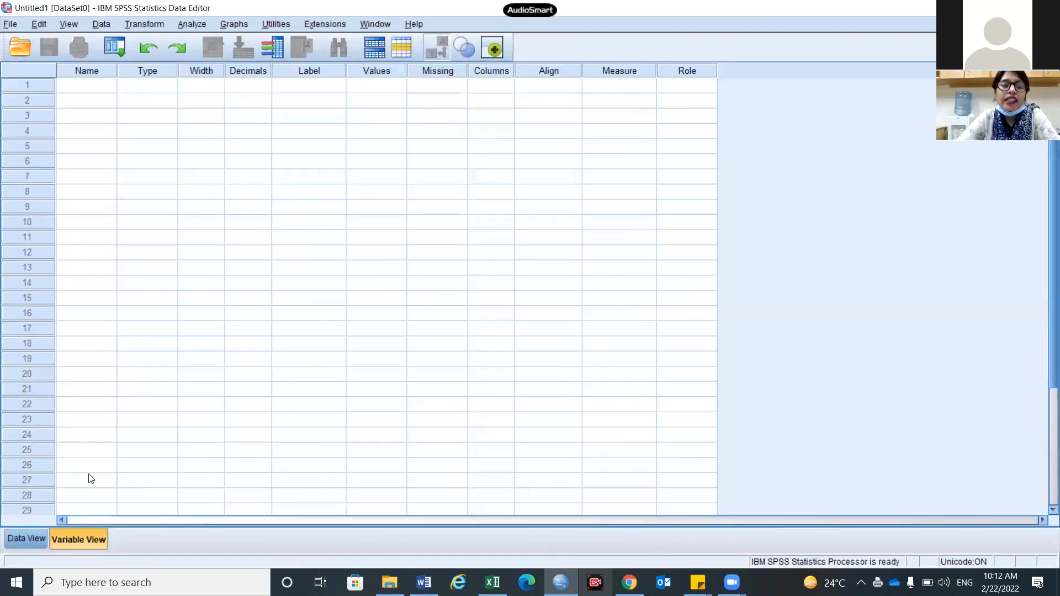
left_click(41, 544)
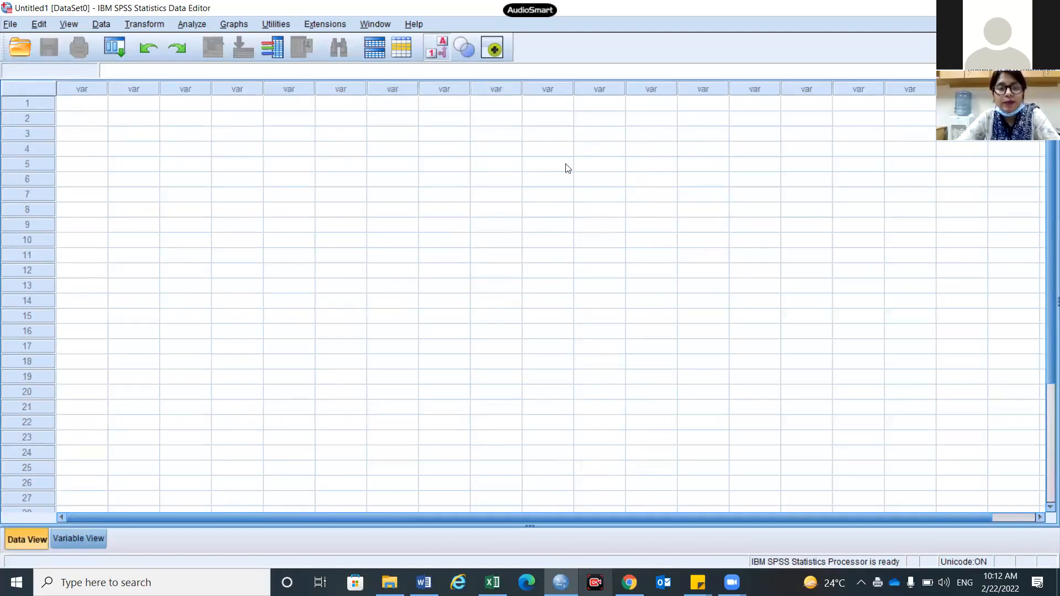
left_click(61, 548)
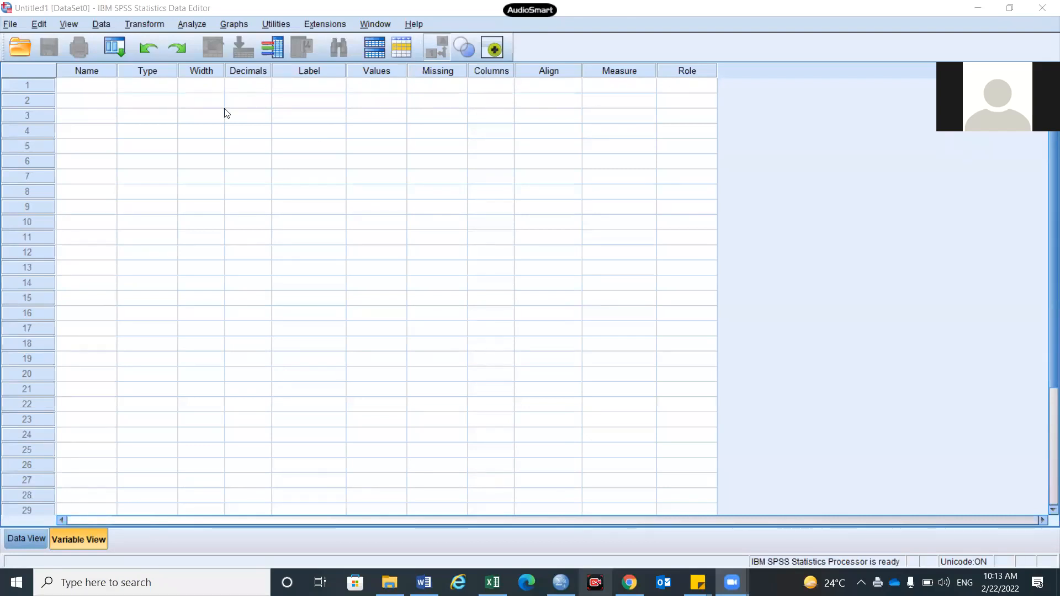
Try naming the first variable 'name of patient' and dismiss the illegal-character error
left_click(89, 91)
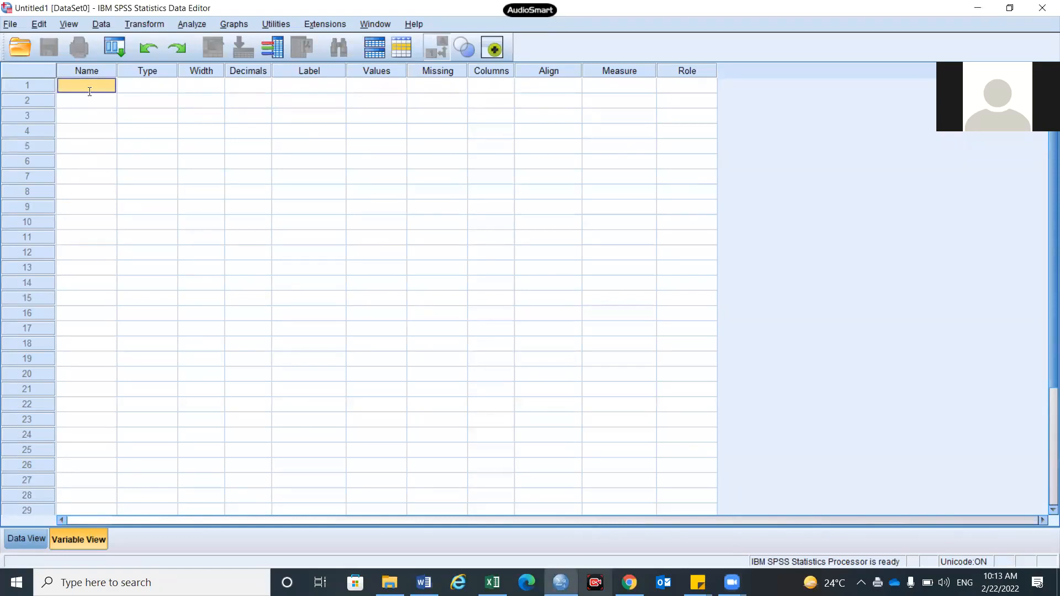
type("nam")
type("e of patient")
key("Return")
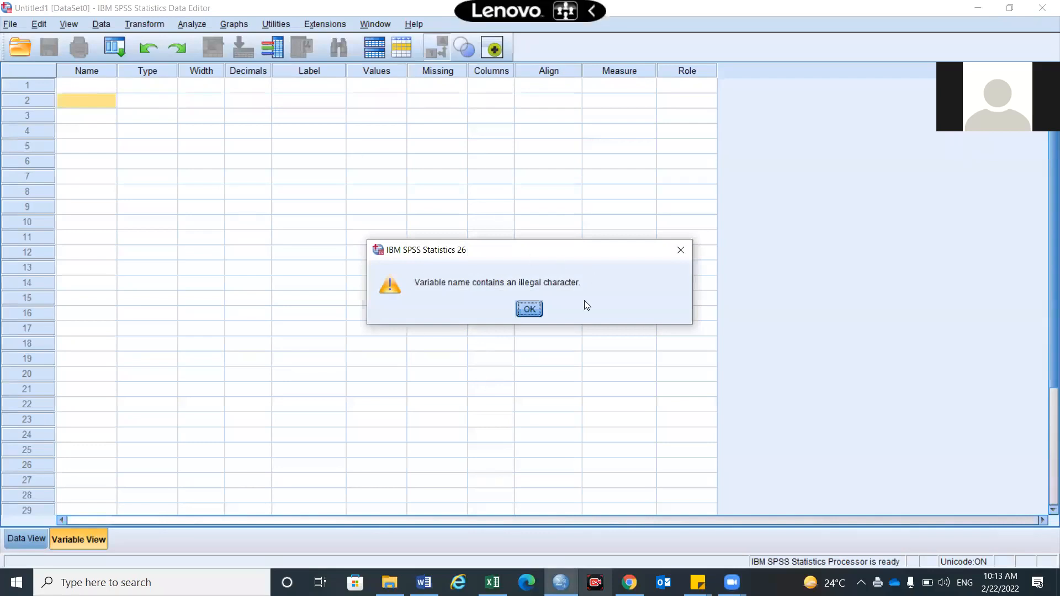
left_click(532, 308)
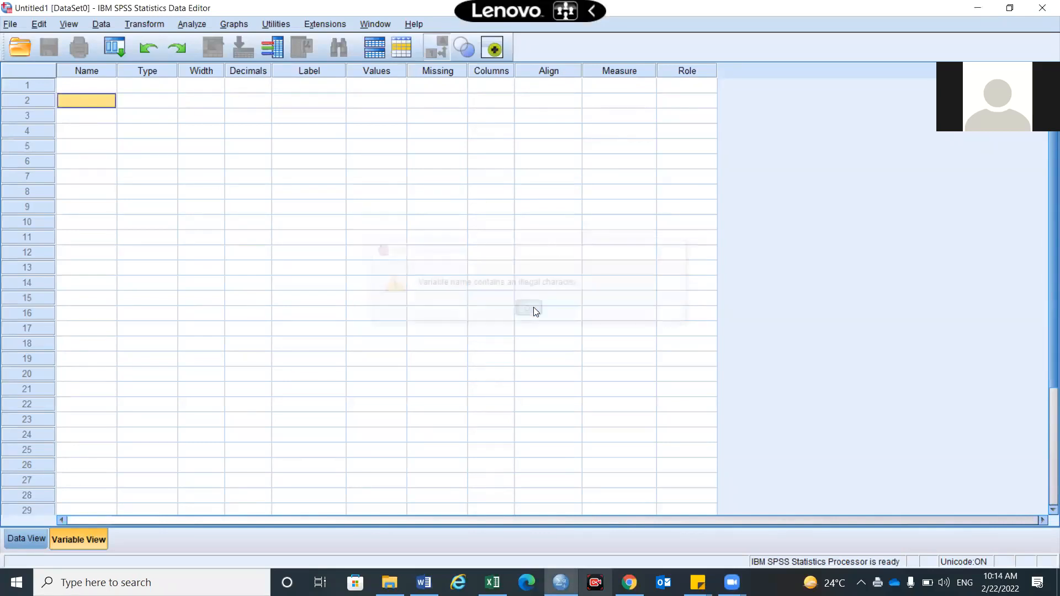
Name the first variable 'name.of.patient' instead
left_click(72, 88)
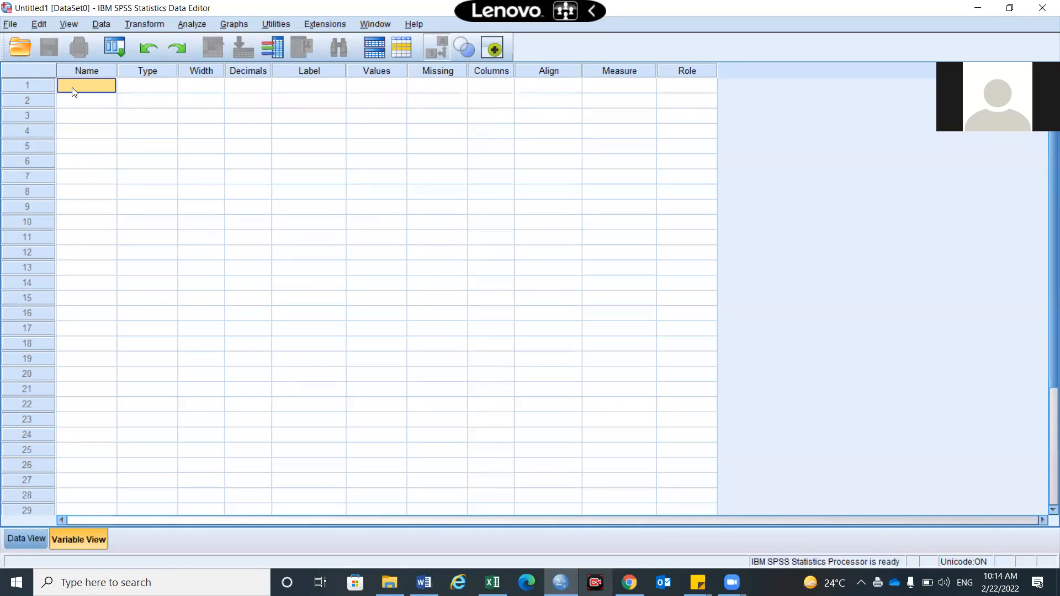
type("name")
type(".of")
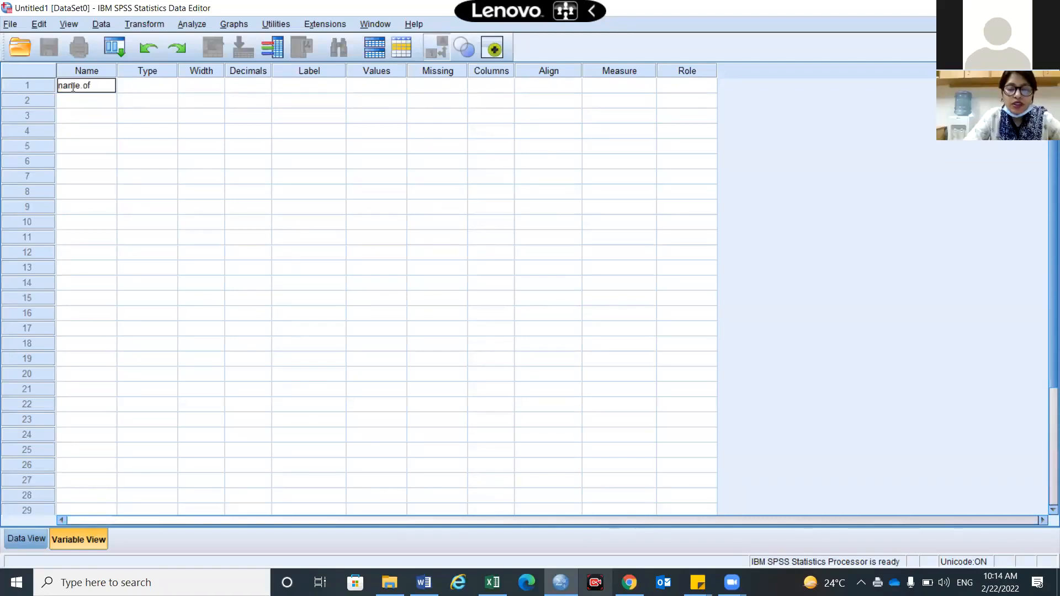
type(".patient")
key("Return")
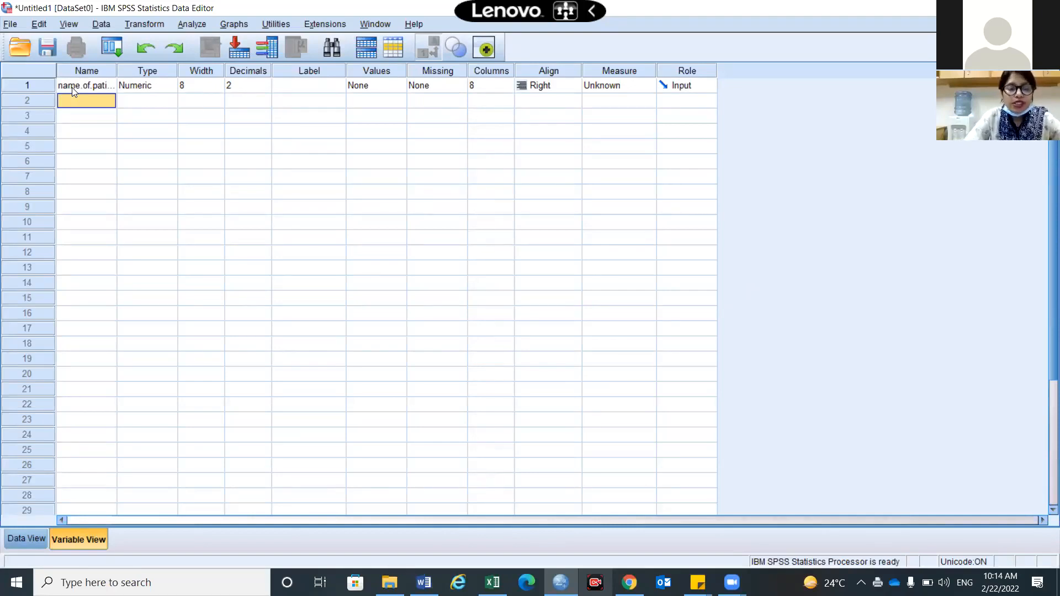
Try naming the second variable 'name_of _patient' and dismiss the illegal-character error
type("name_of")
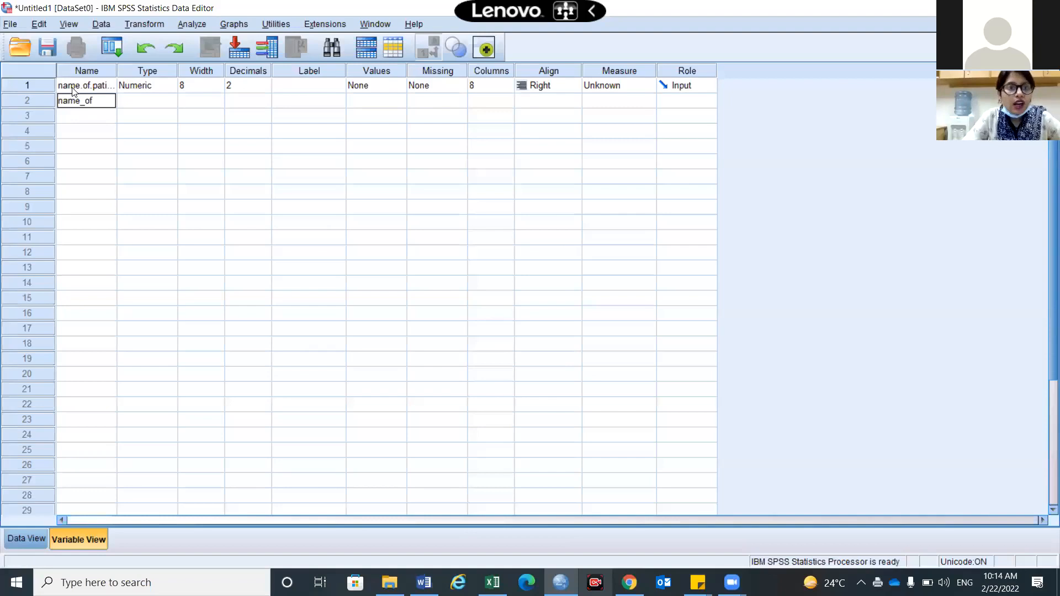
type("_patient")
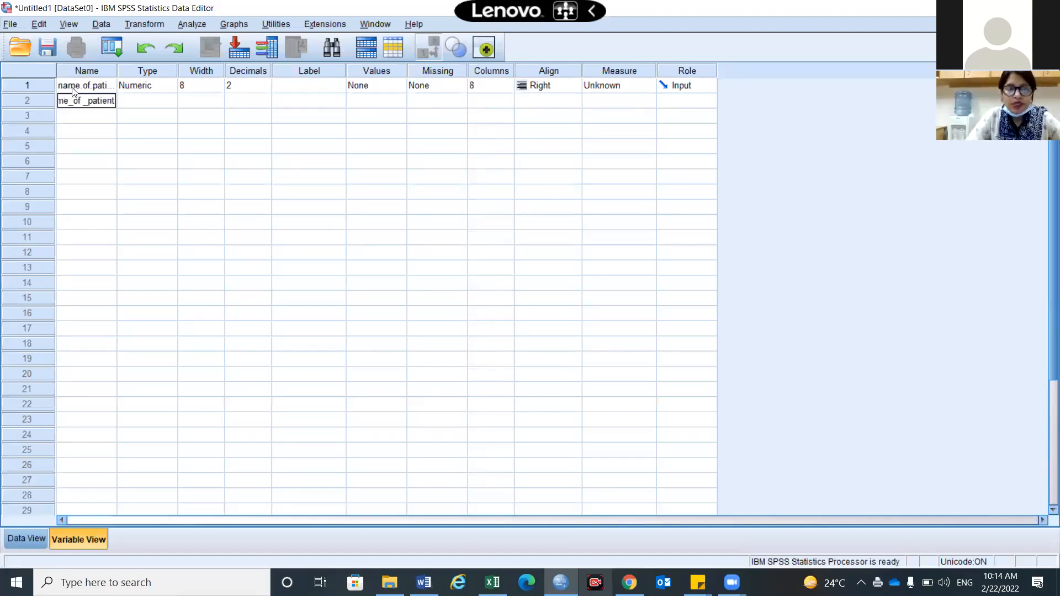
key("Return")
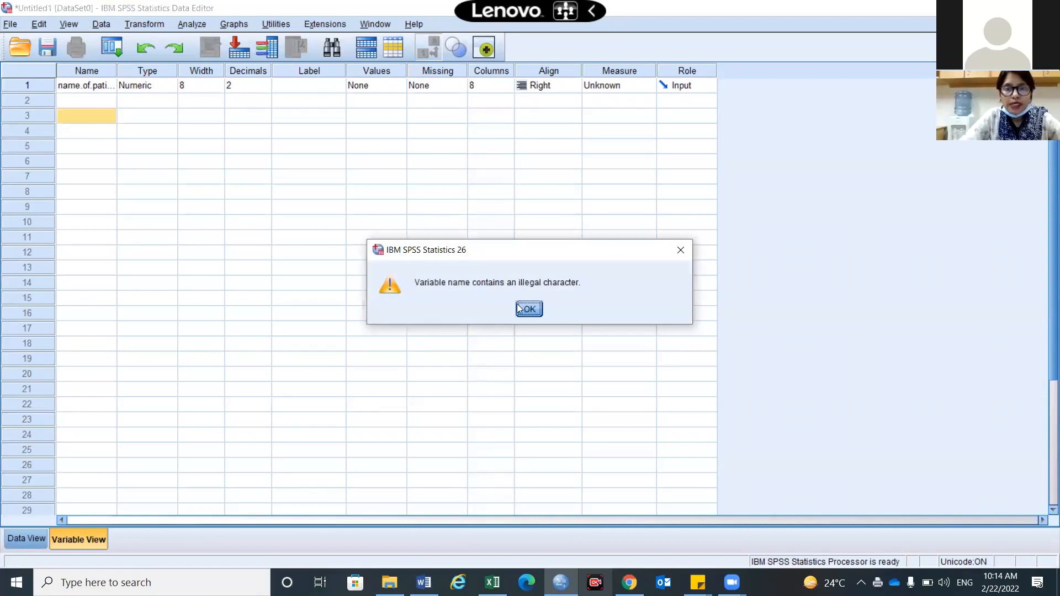
key("Return")
Name the second variable name_of_pt
left_click(94, 99)
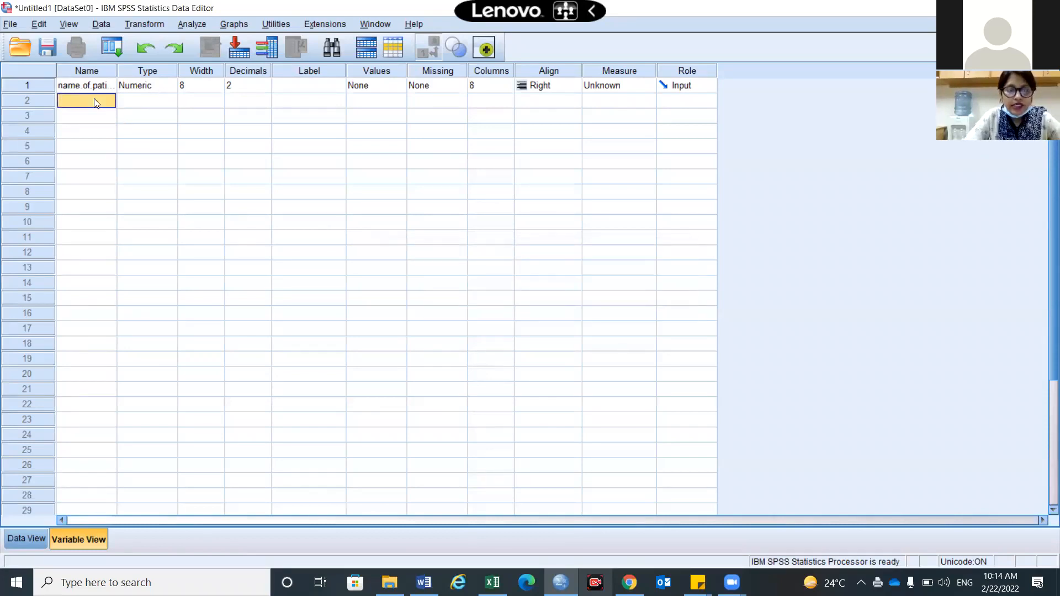
type("name")
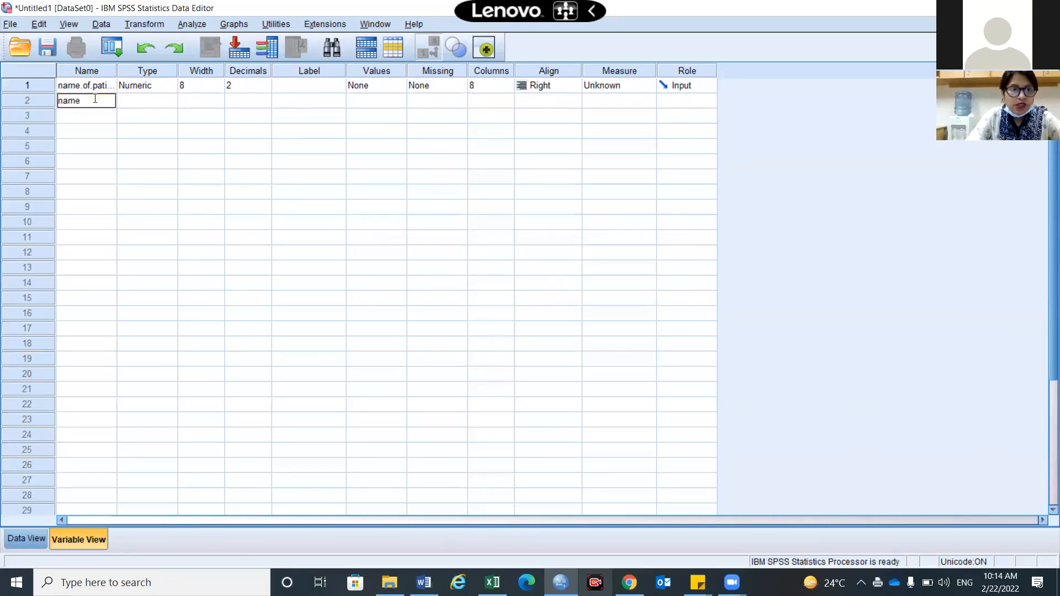
type("_of_pt")
key("Return")
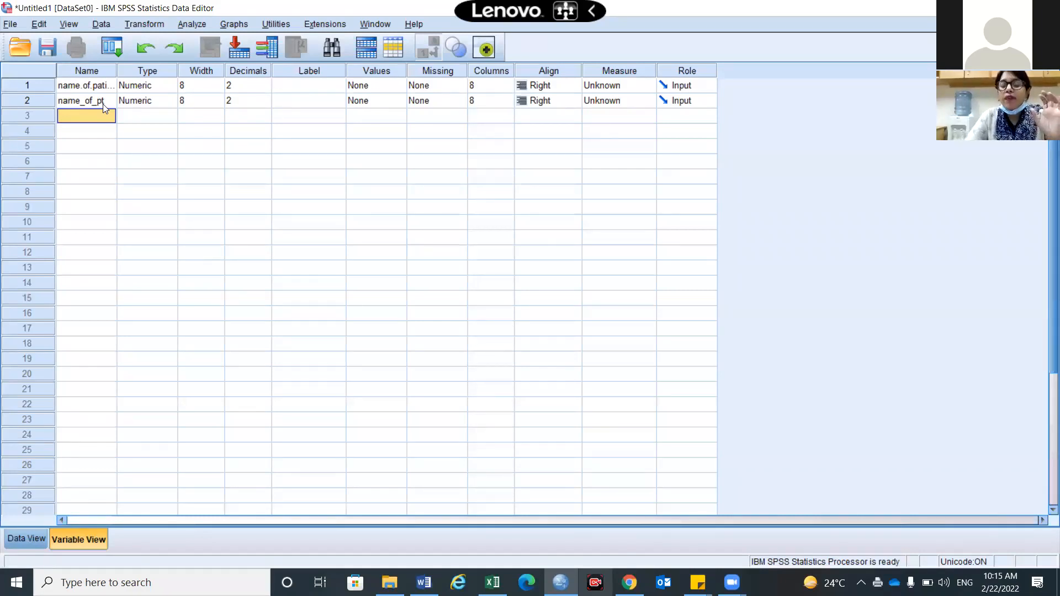
Try naming the third variable '1' and dismiss the illegal first-character error
type("1")
key("Return")
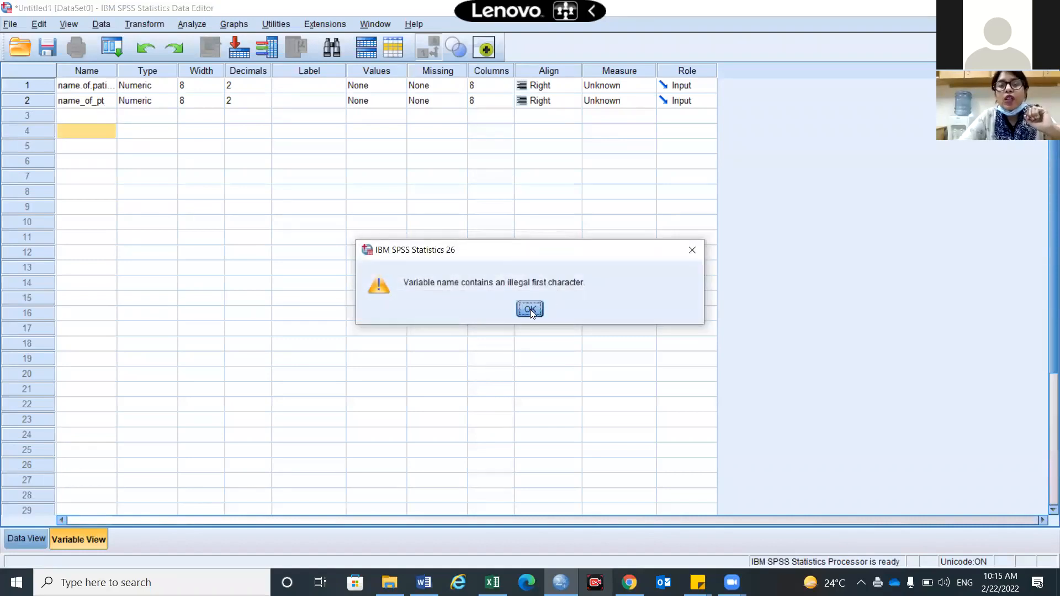
key("Return")
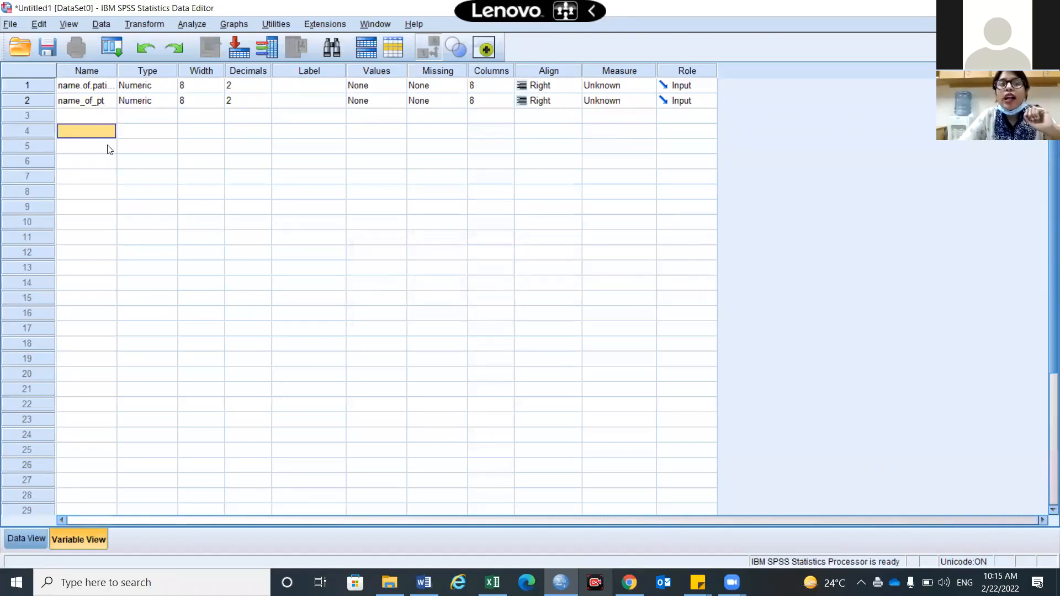
left_click(82, 117)
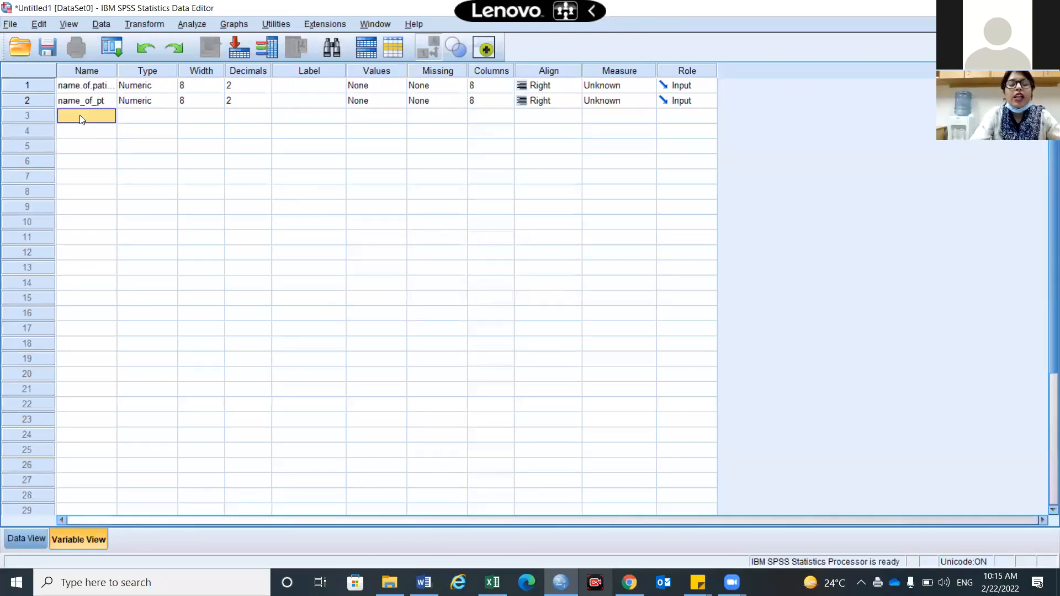
Name the third variable A1 and the fourth variable @1
type("A1")
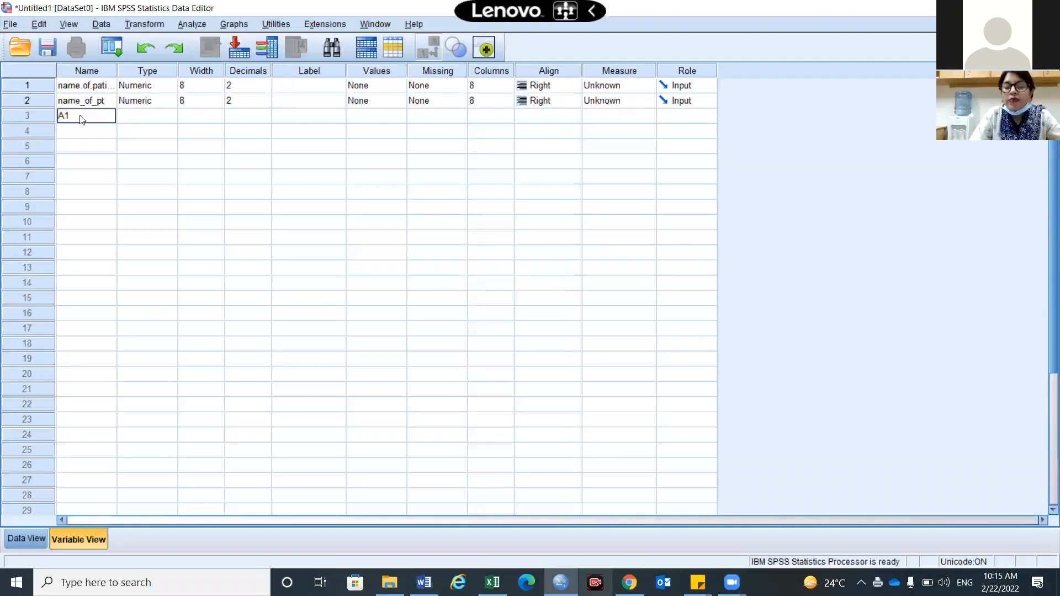
key("Return")
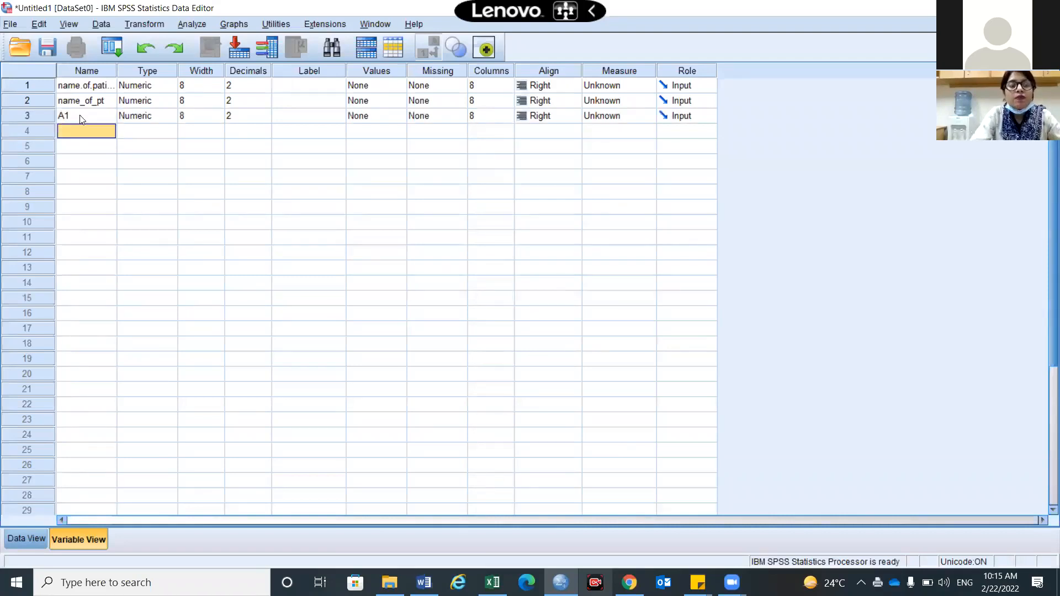
type("@1")
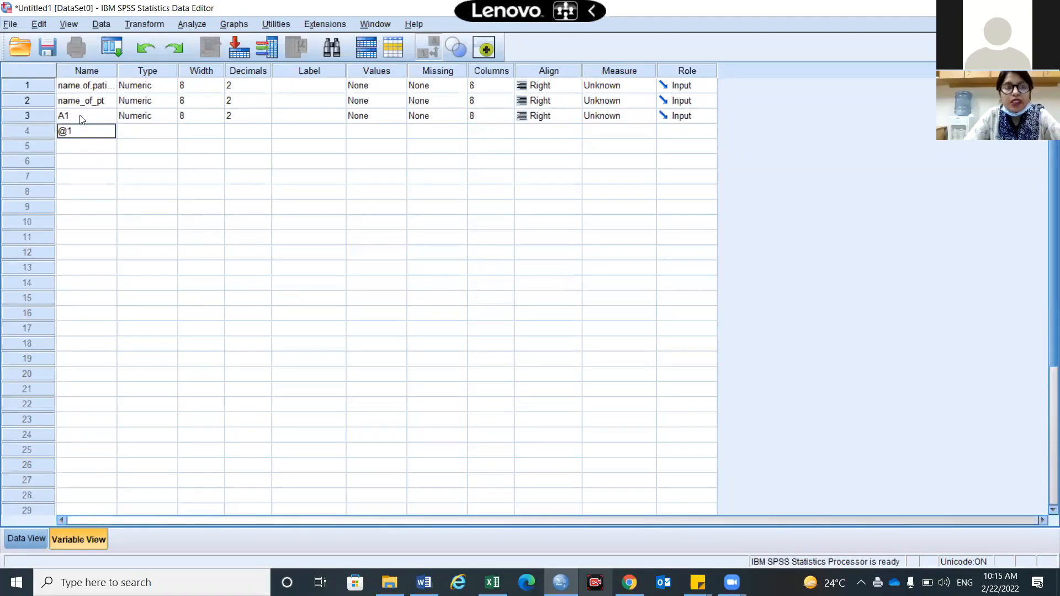
key("Return")
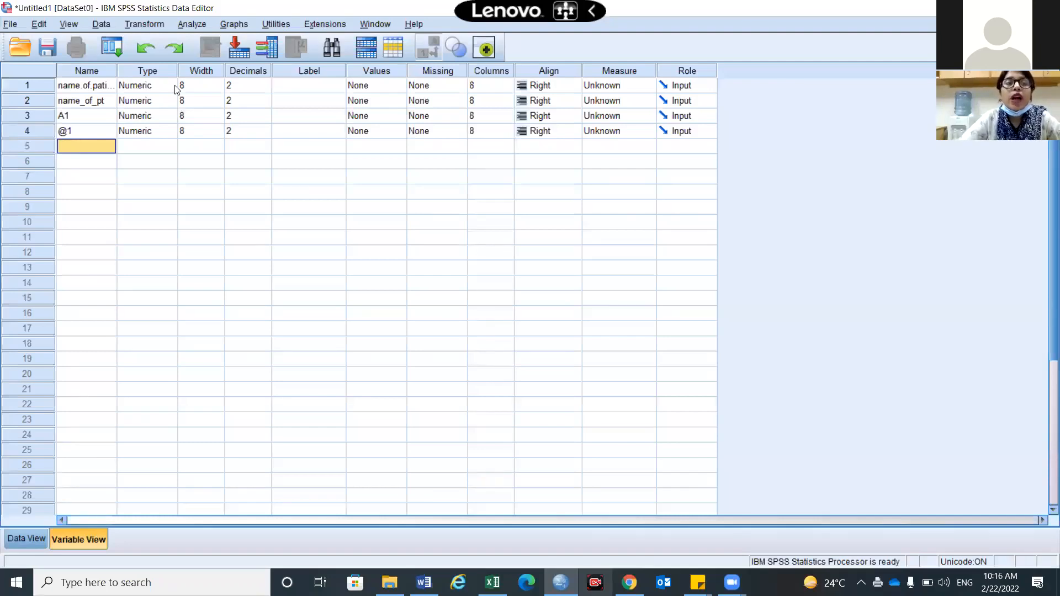
Open the first variable's Type dialog and preview the String, Numeric and Date options
left_click(175, 87)
left_click(171, 85)
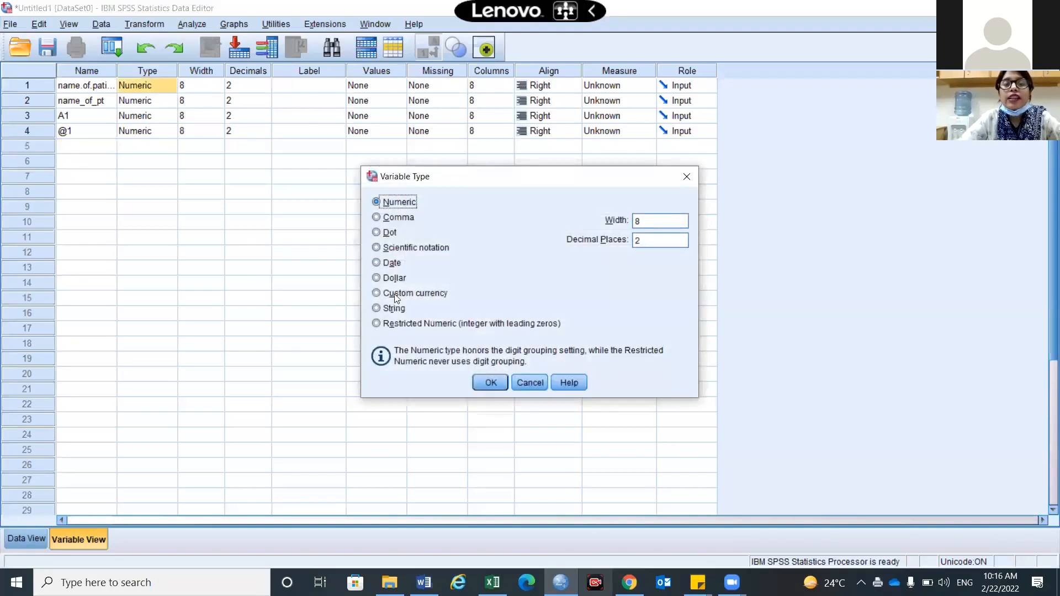
left_click(378, 309)
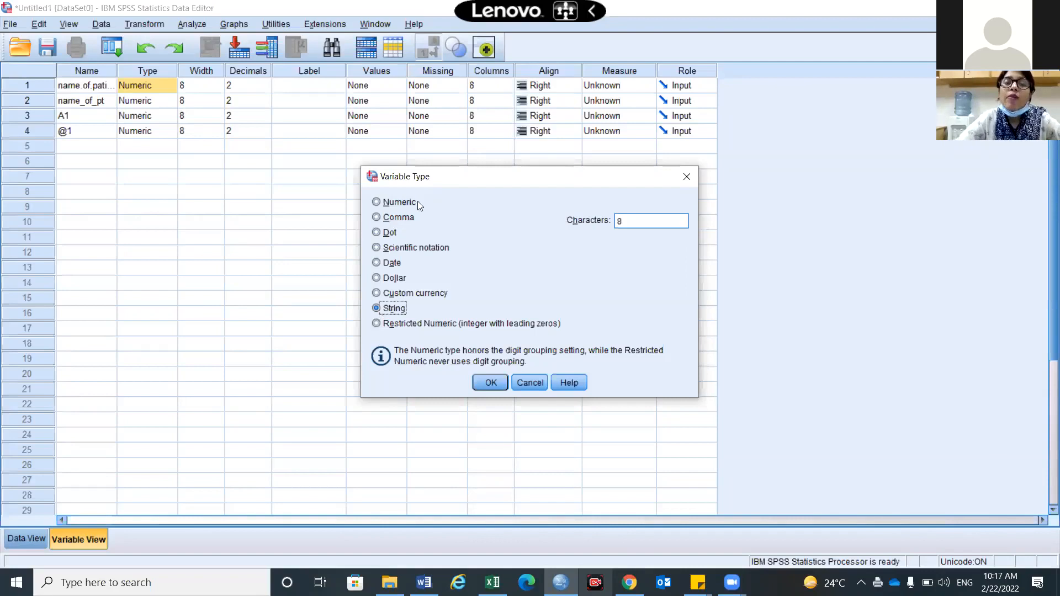
key("alt+n")
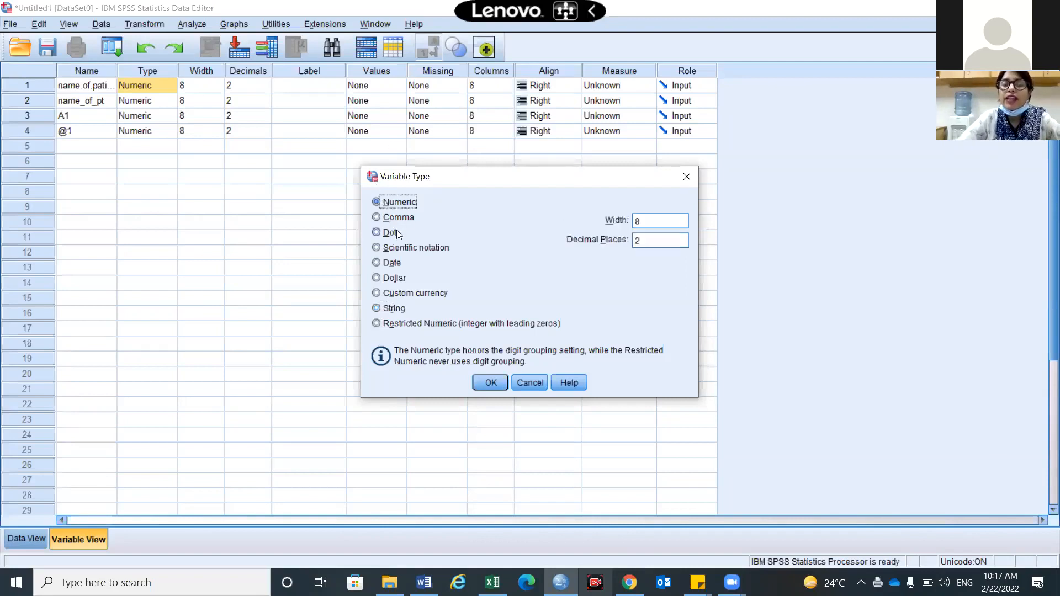
left_click(377, 264)
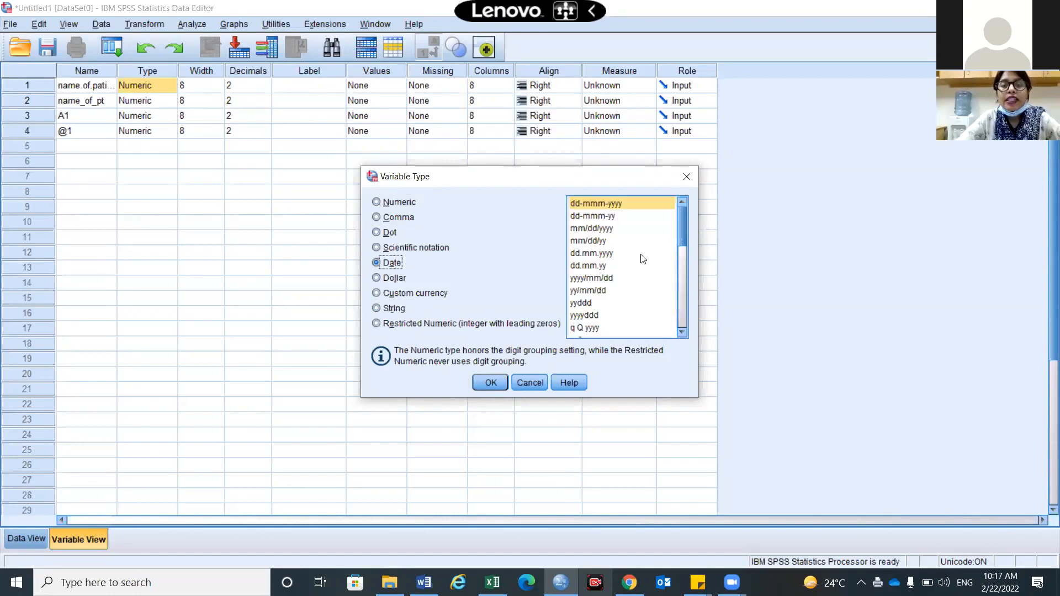
left_click_drag(690, 327, 696, 223)
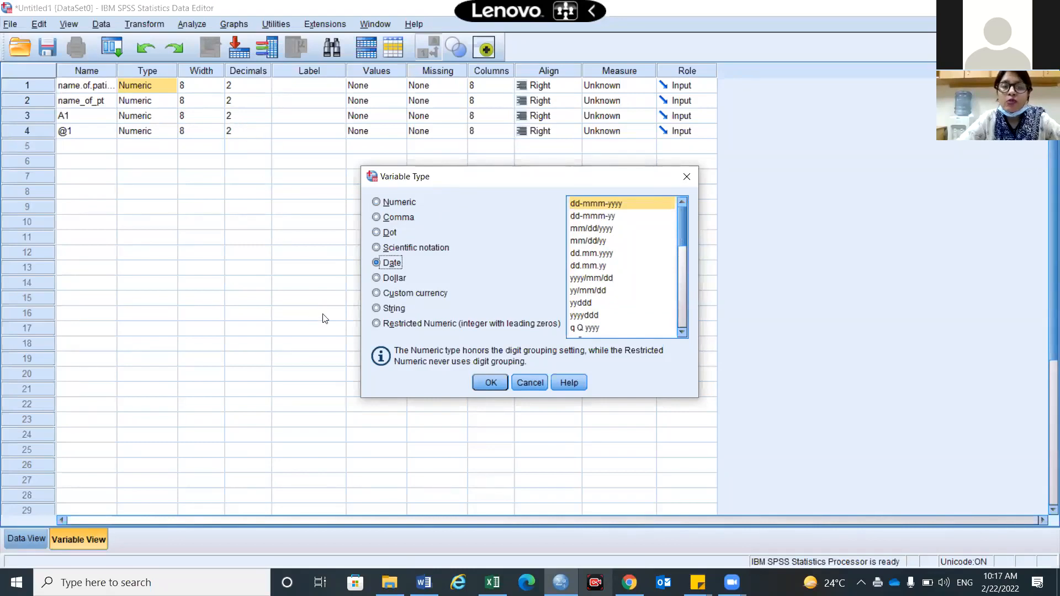
Set the first variable's type to String and begin editing its width
left_click(378, 307)
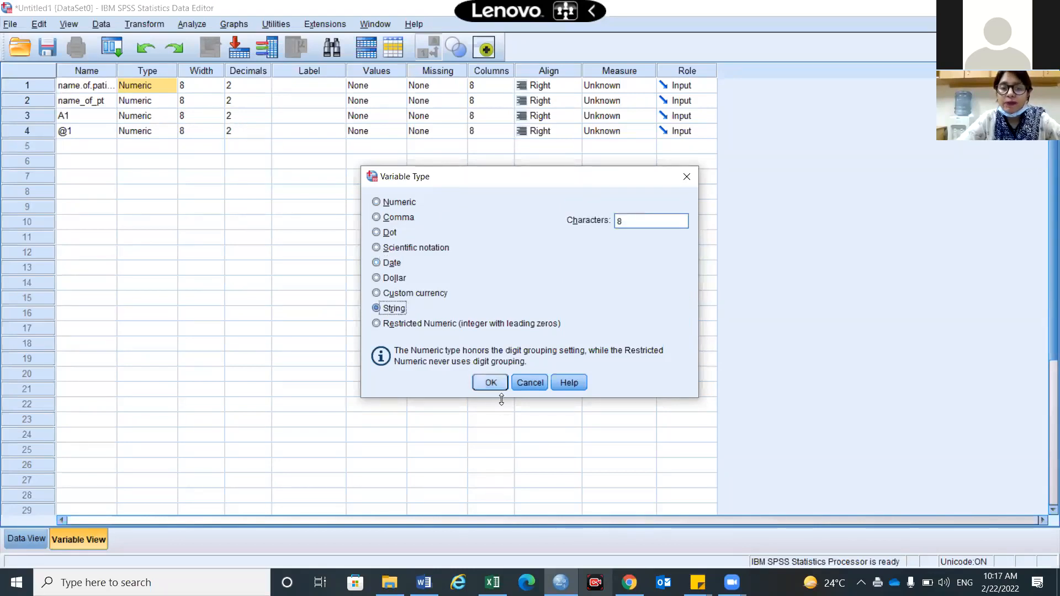
left_click(496, 382)
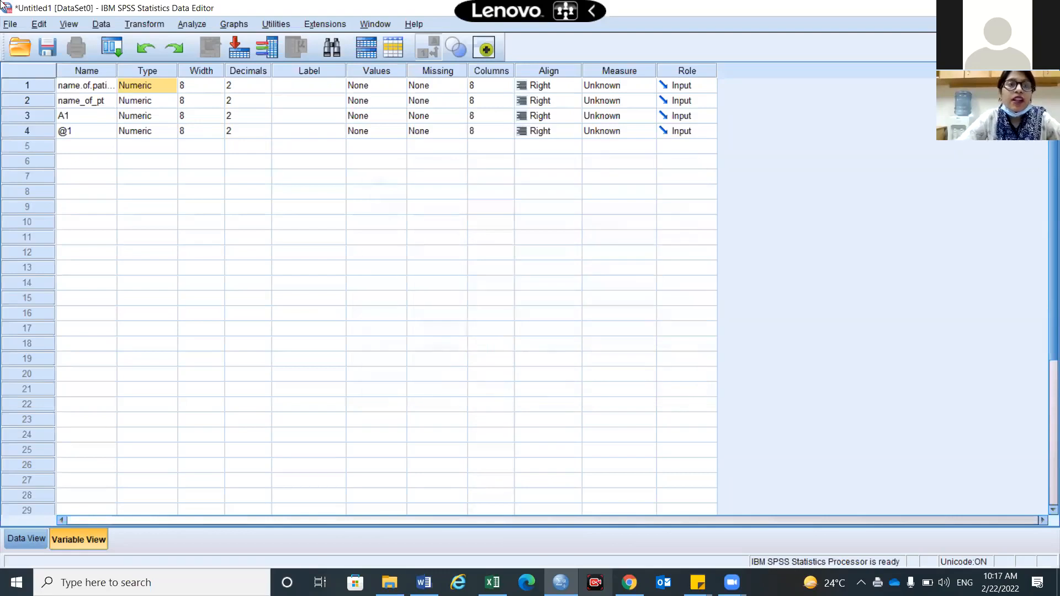
left_click(223, 89)
left_click(221, 88)
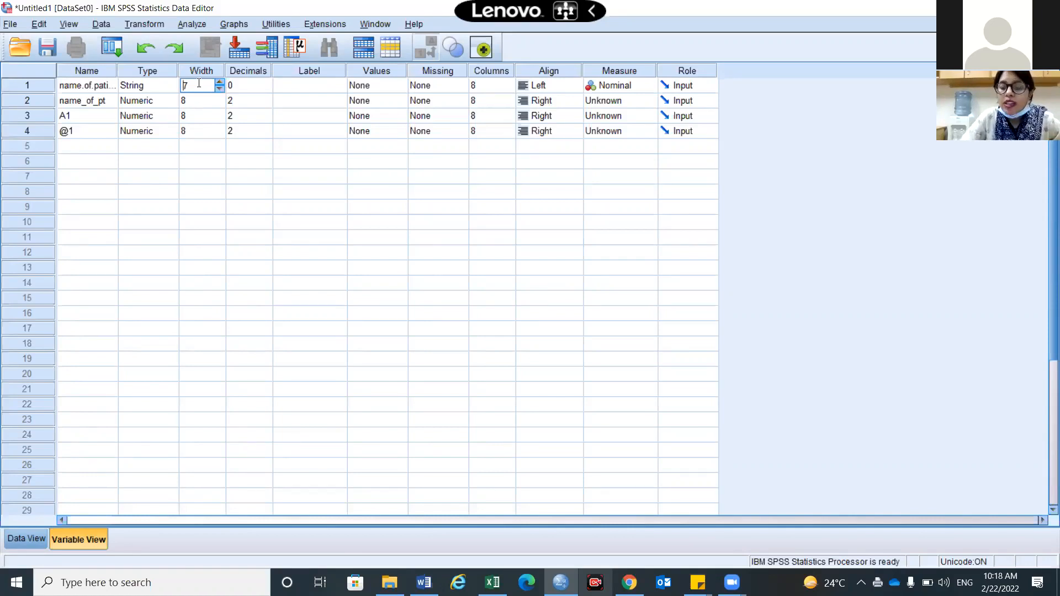
Change the first variable's width to 200, then go to Data View
key("BackSpace")
type("200")
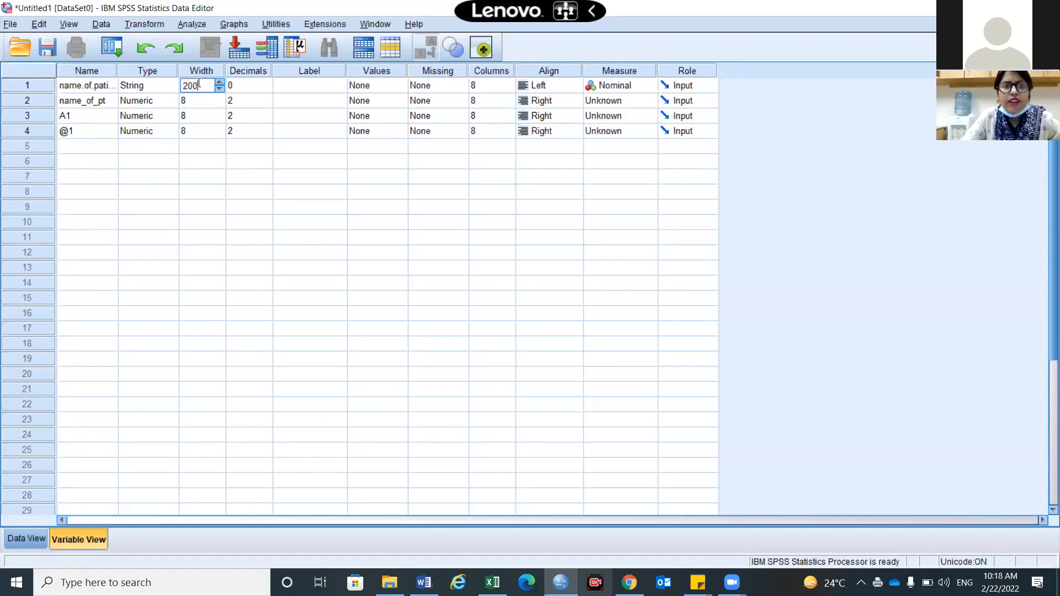
left_click(293, 148)
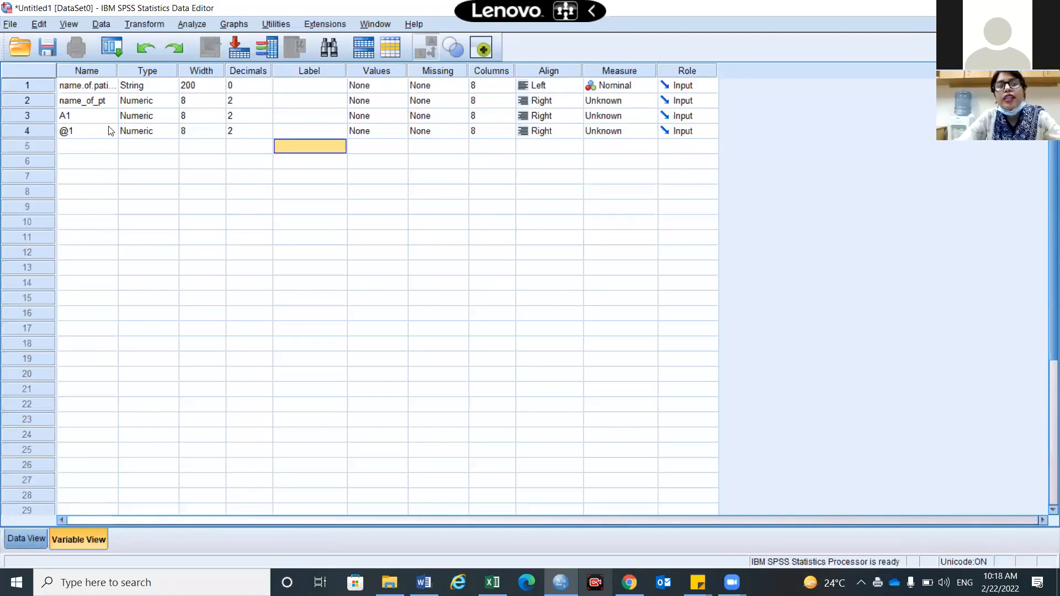
key("ctrl+t")
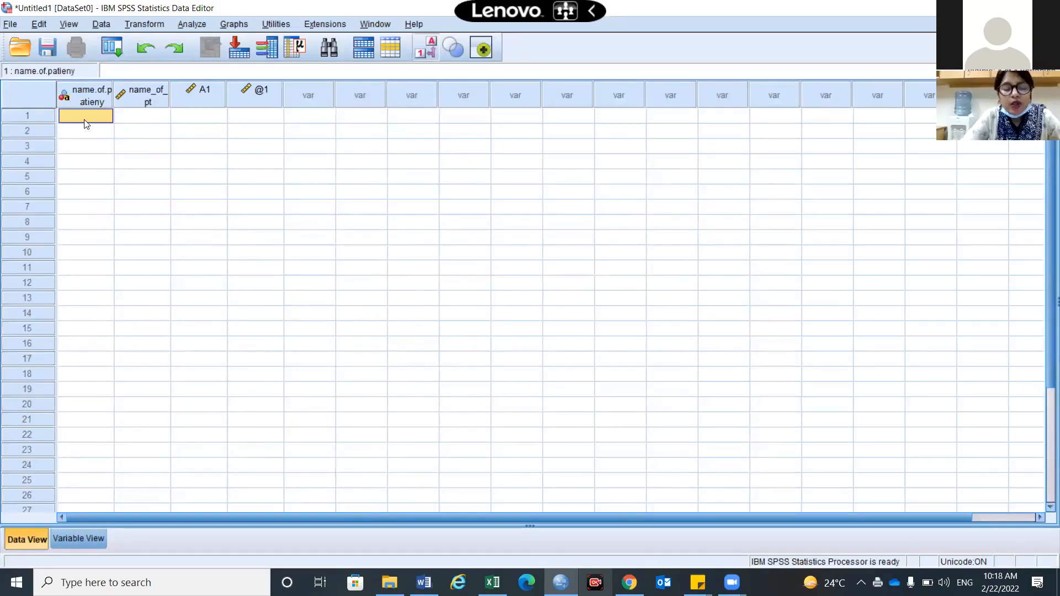
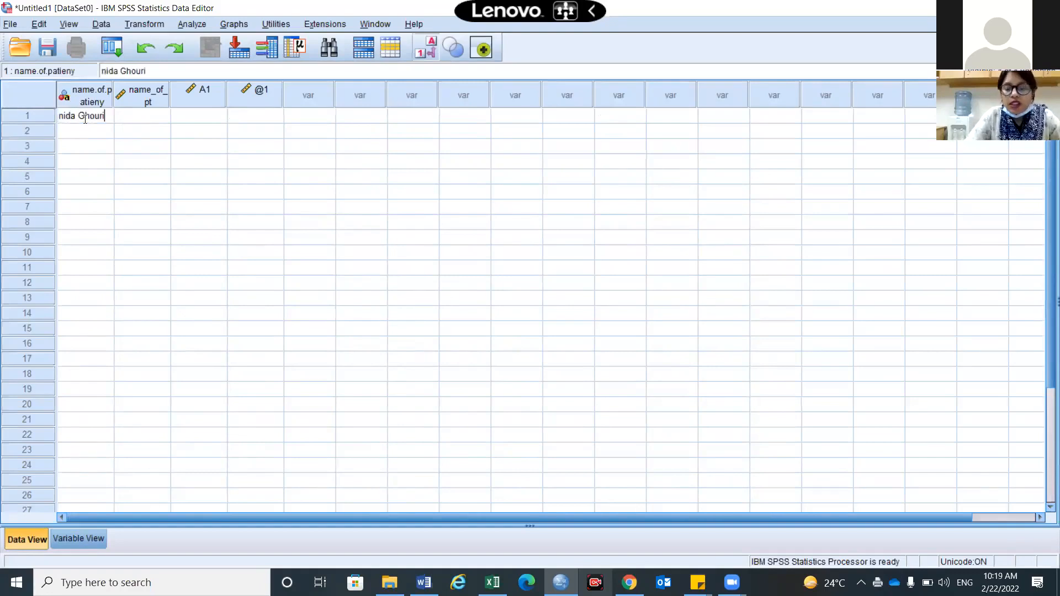
Enter the patient's full name in row 1 of the first variable and of name_of_pt
key("Return")
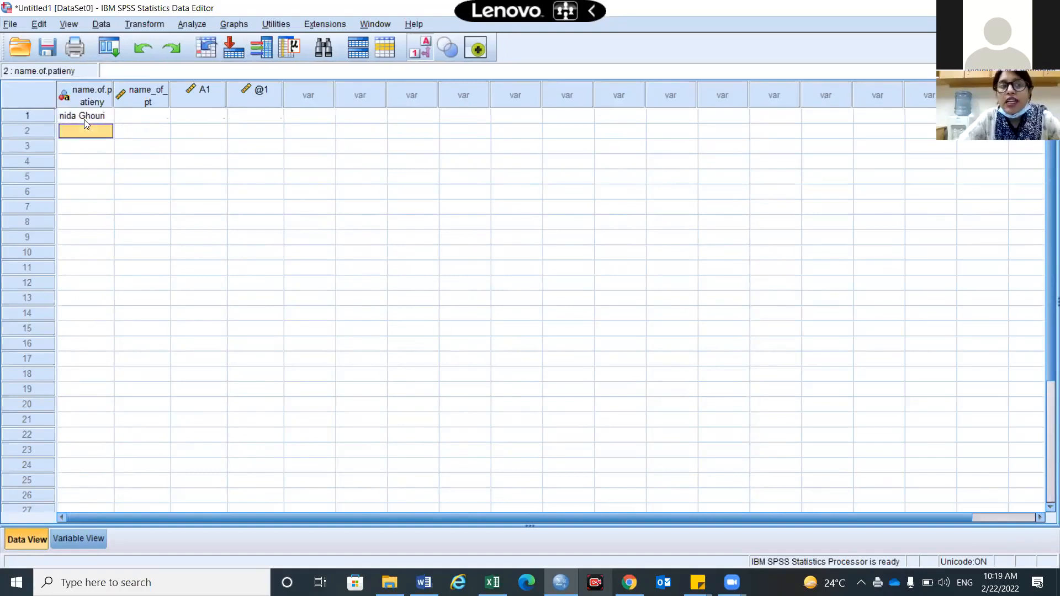
left_click(147, 116)
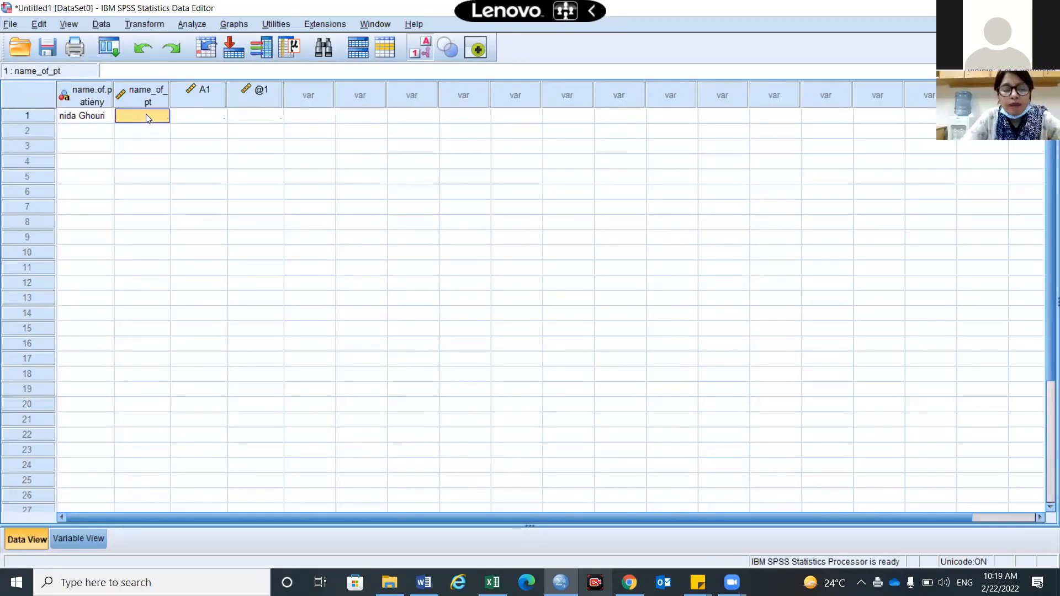
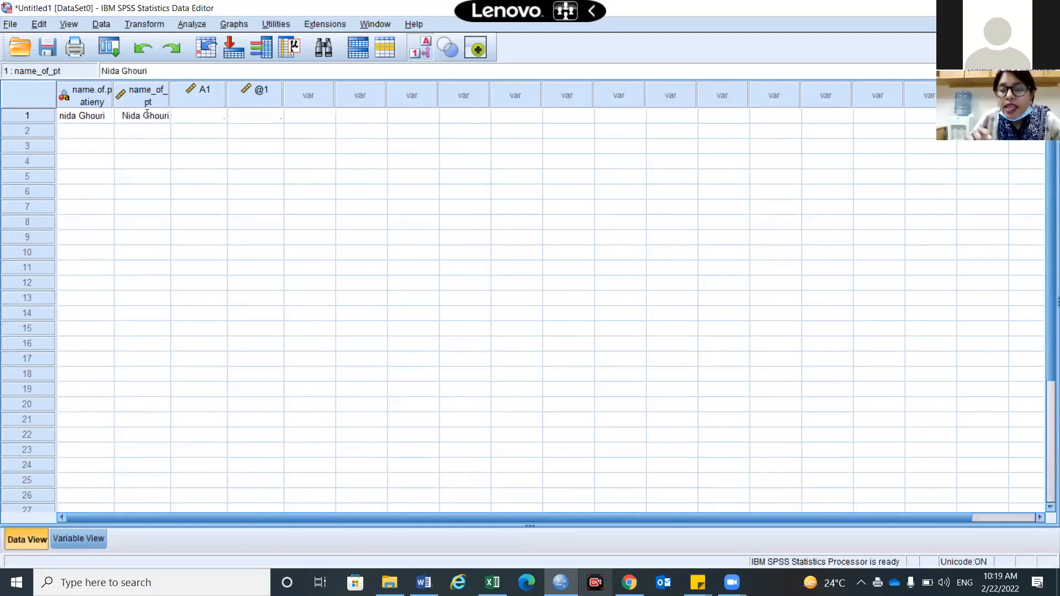
key("Return")
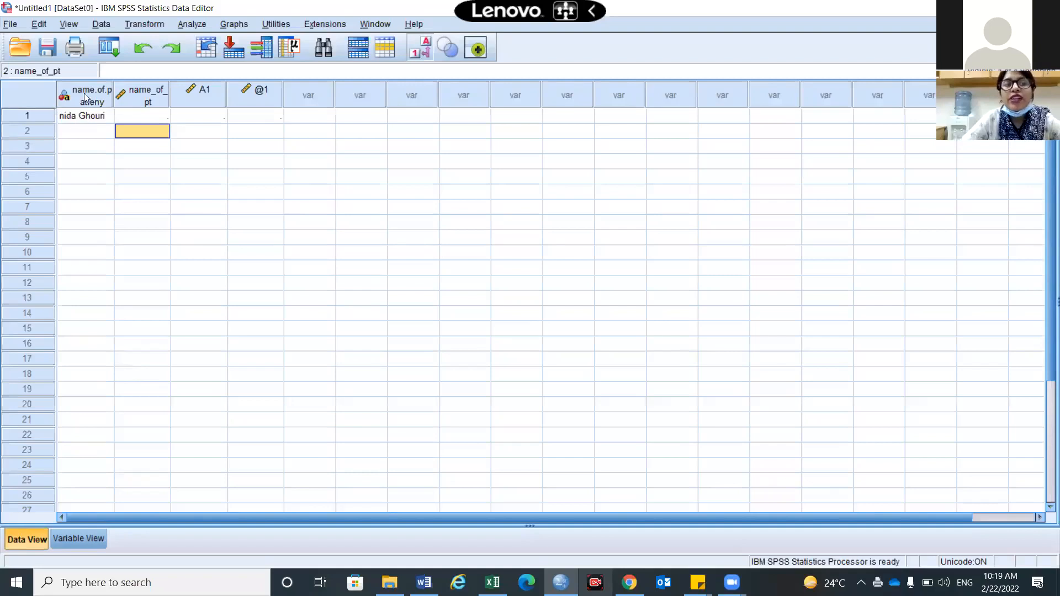
Enter the values 2, 3 and 4 down the name_of_pt column, then return to Variable View
left_click(143, 117)
type("2")
key("Return")
type("3")
key("Return")
type("4")
key("Return")
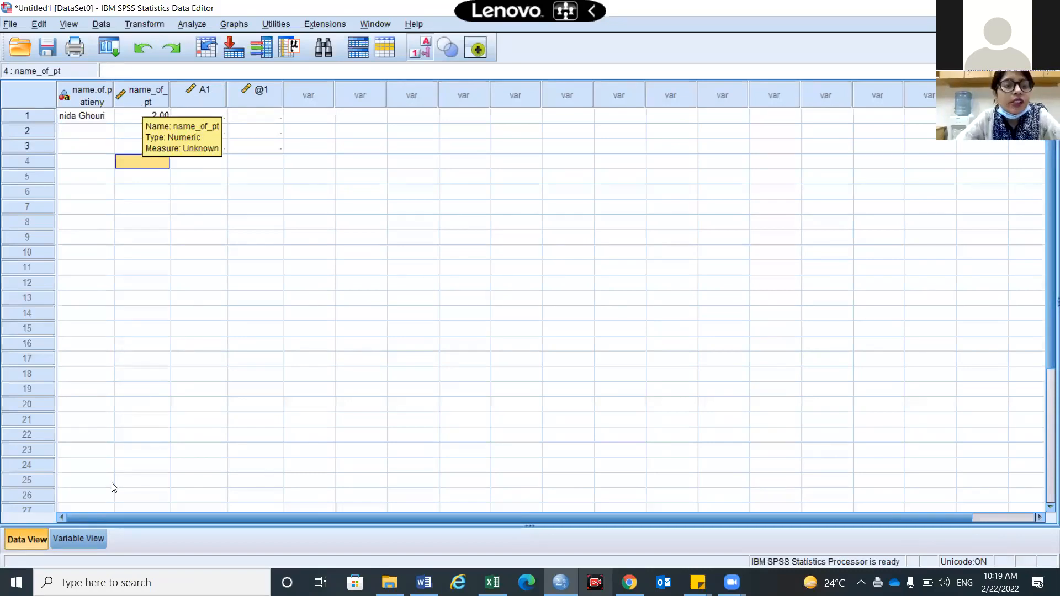
left_click(80, 545)
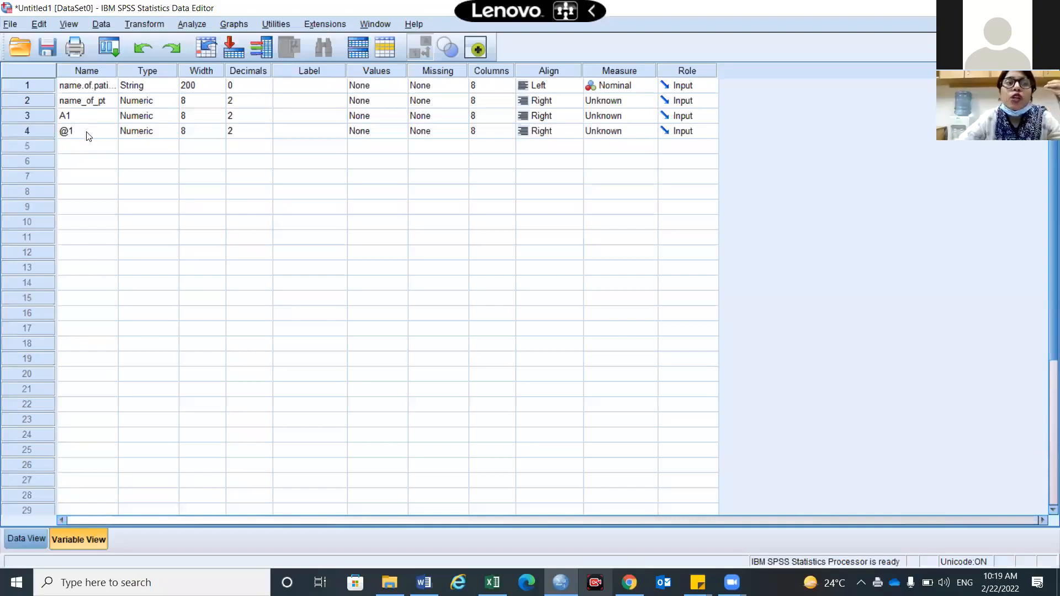
Add a fifth variable named klfvlkndkvbbvcbjdjbvjjbvbv and widen its Data View column to fit
left_click(86, 149)
type("klfvlkndkvbbvcbjd")
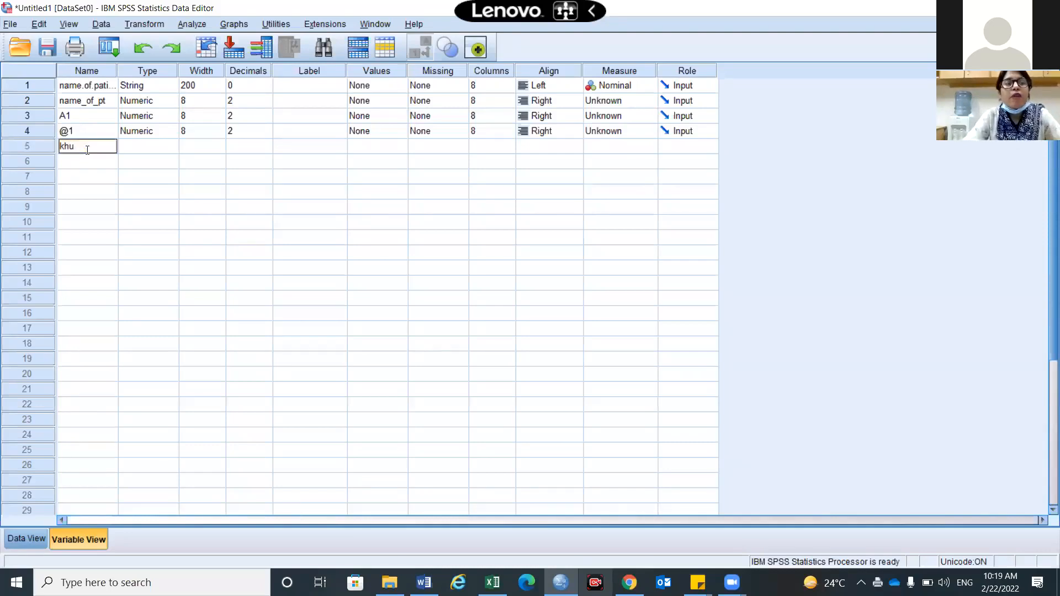
type("jbvjjbvbv")
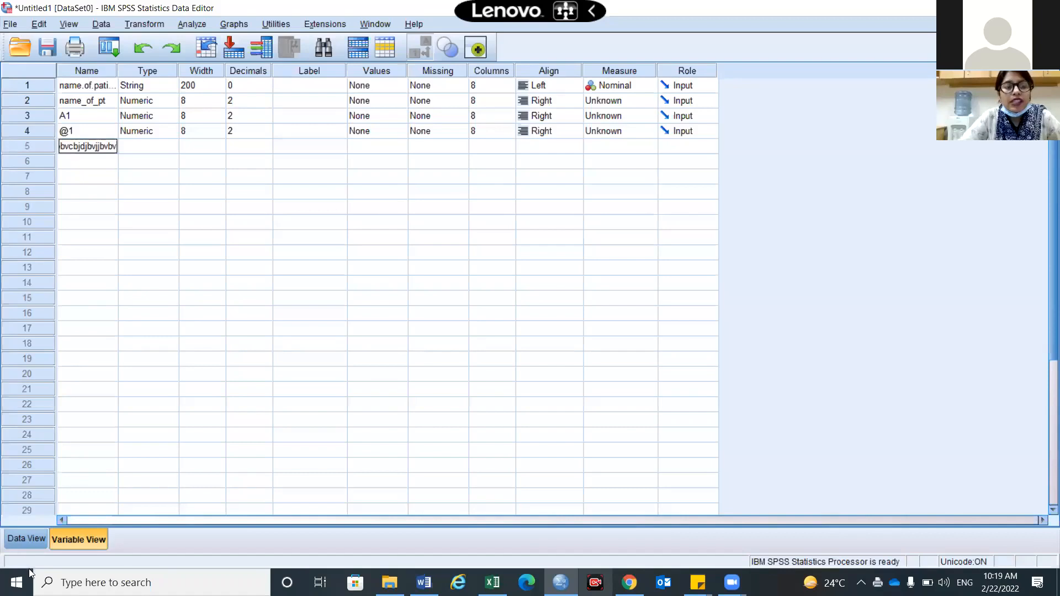
left_click(34, 541)
left_click_drag(348, 111, 434, 105)
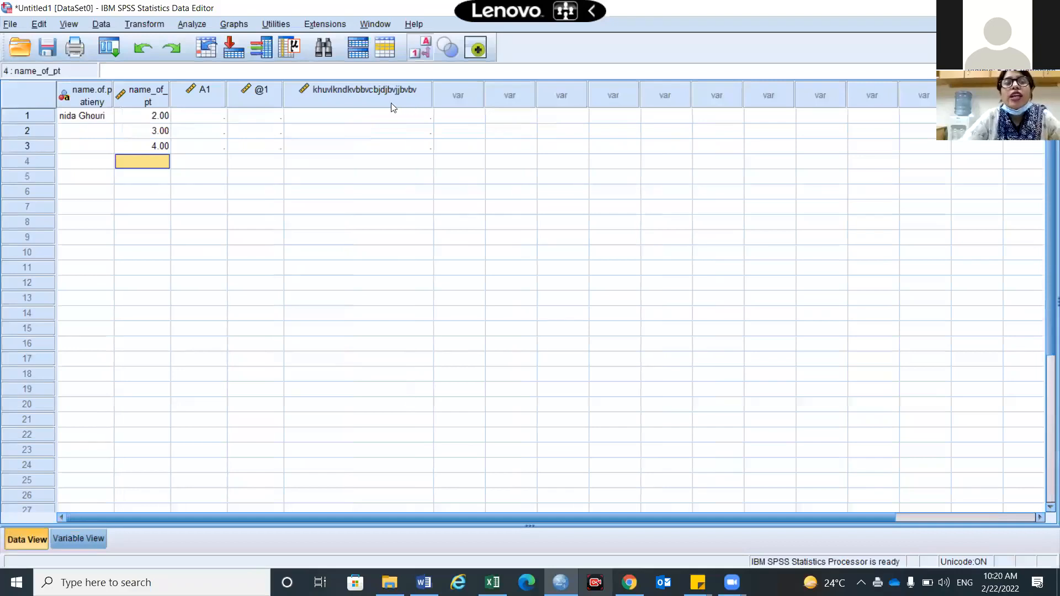
Label variable A1 'adress of patients permanant residency', then go back to Data View
double_click(209, 92)
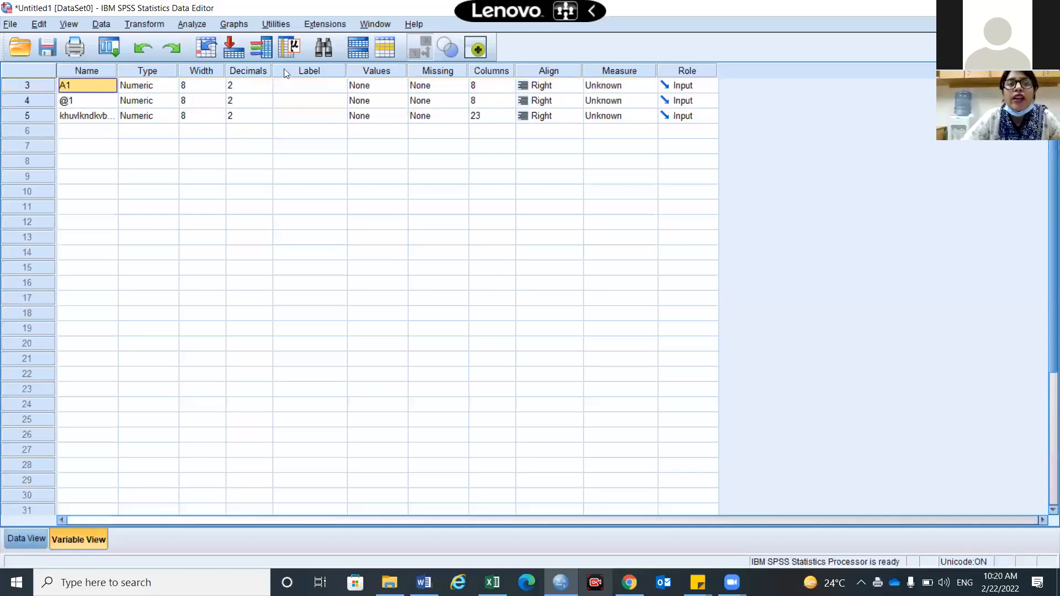
left_click(304, 89)
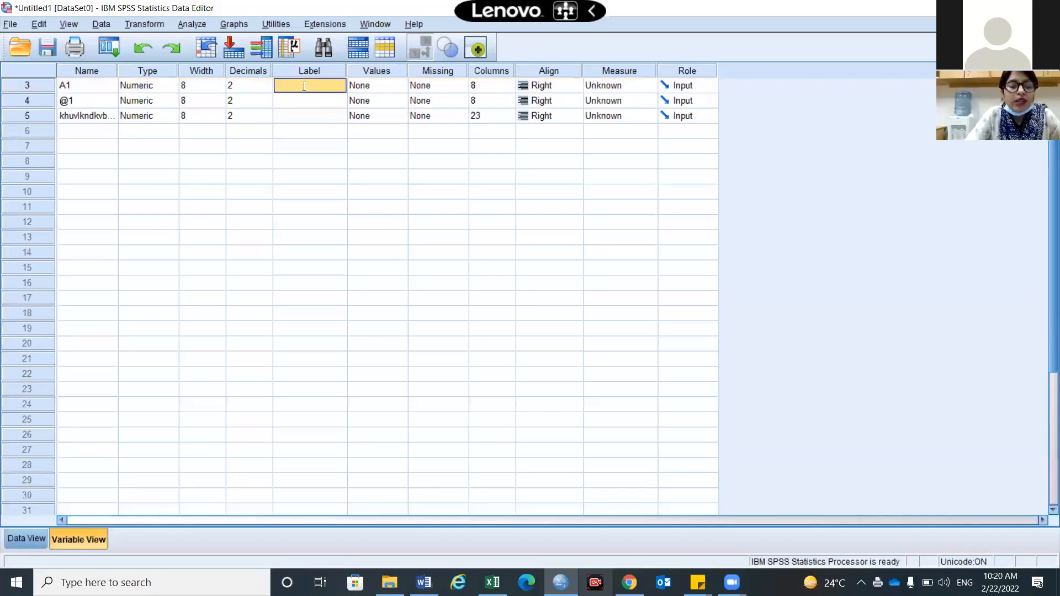
type("adrees")
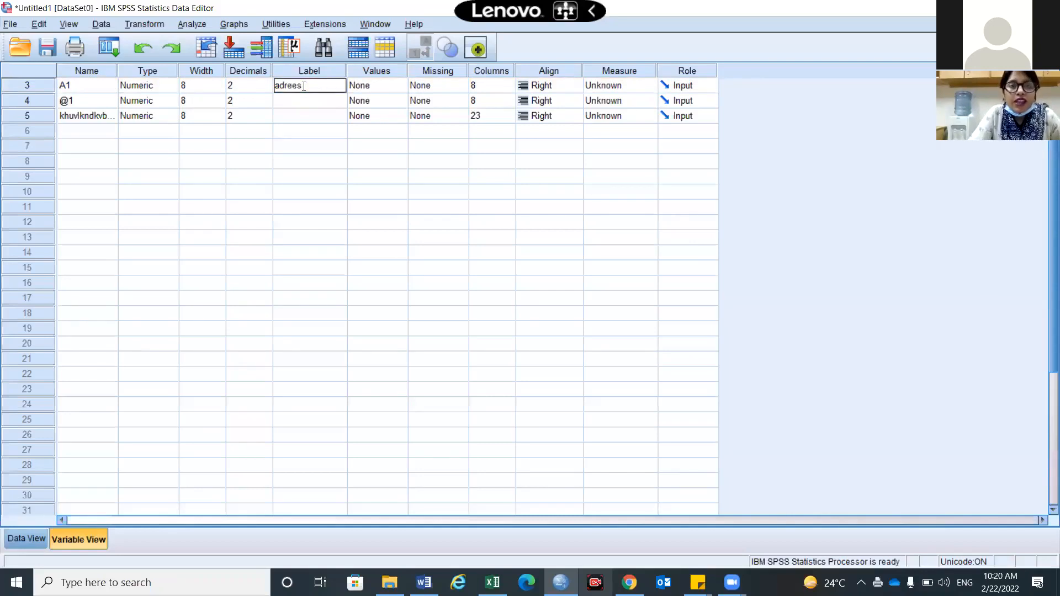
type("s of patients")
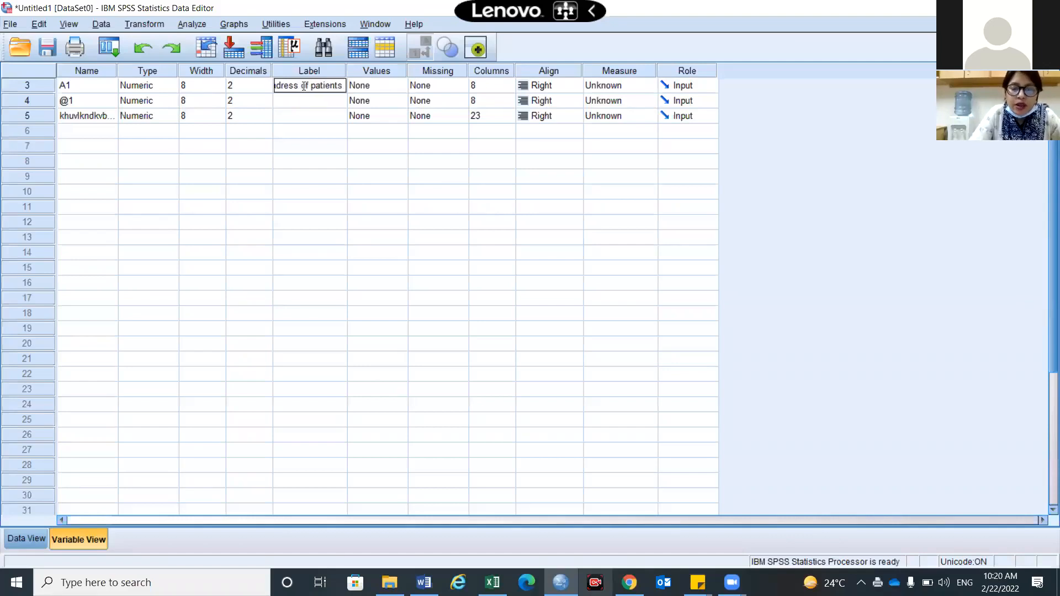
type(" perm")
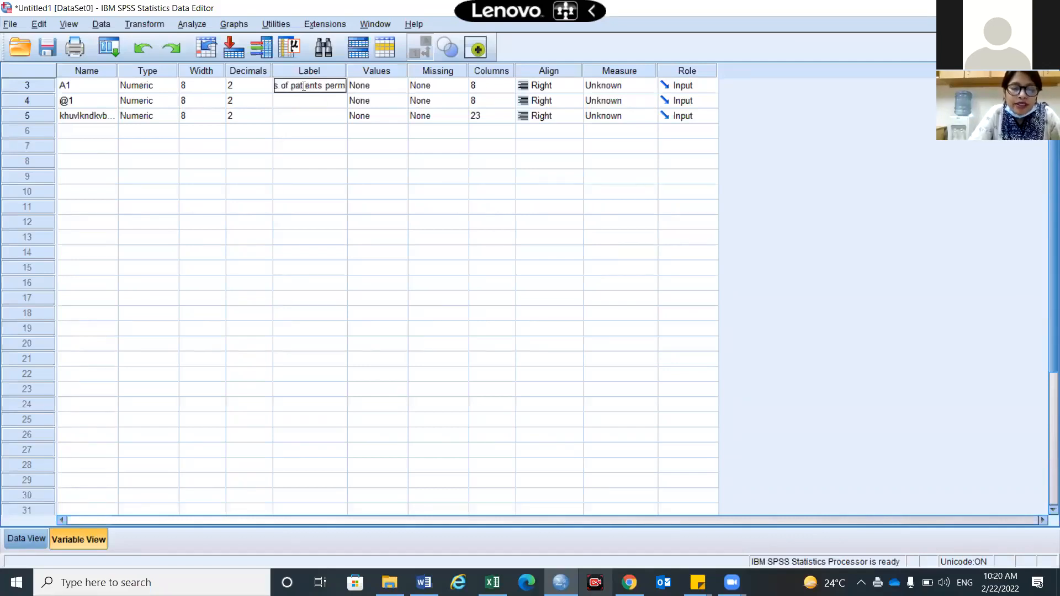
type("anant a")
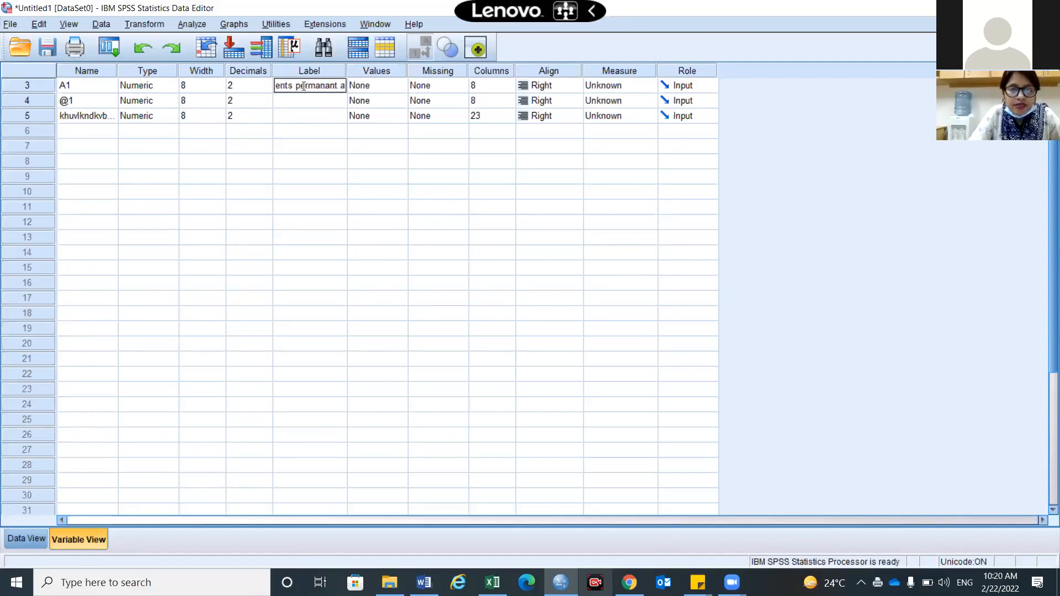
key("BackSpace")
type("res")
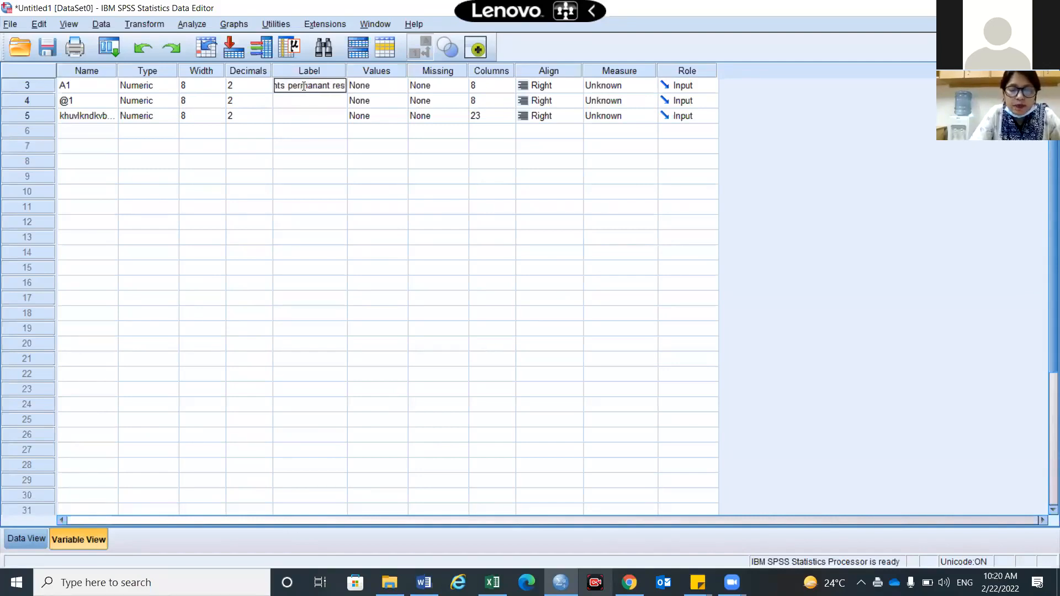
type("idency")
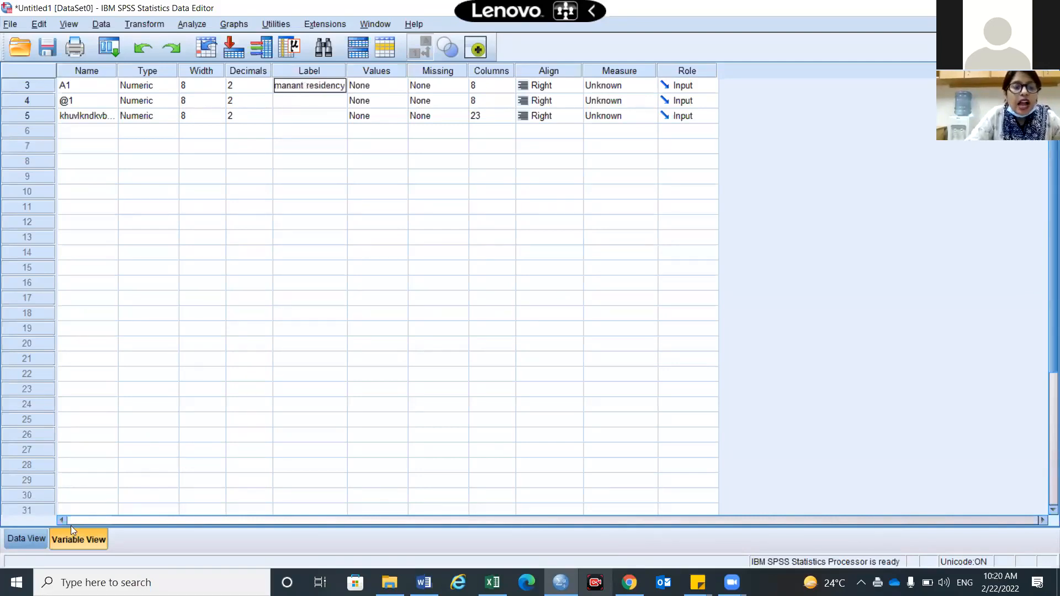
left_click(418, 242)
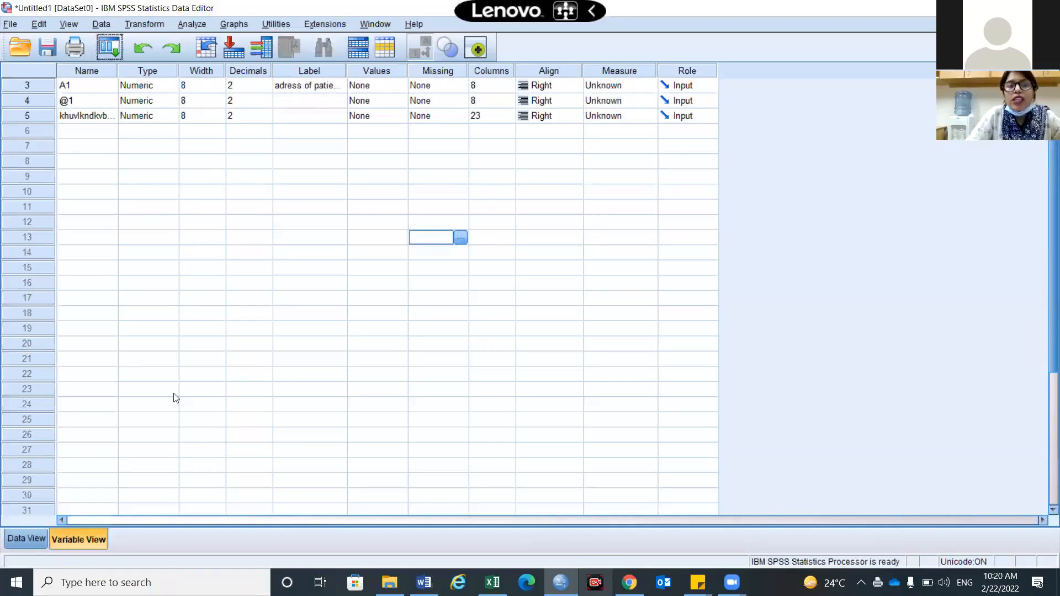
left_click(29, 532)
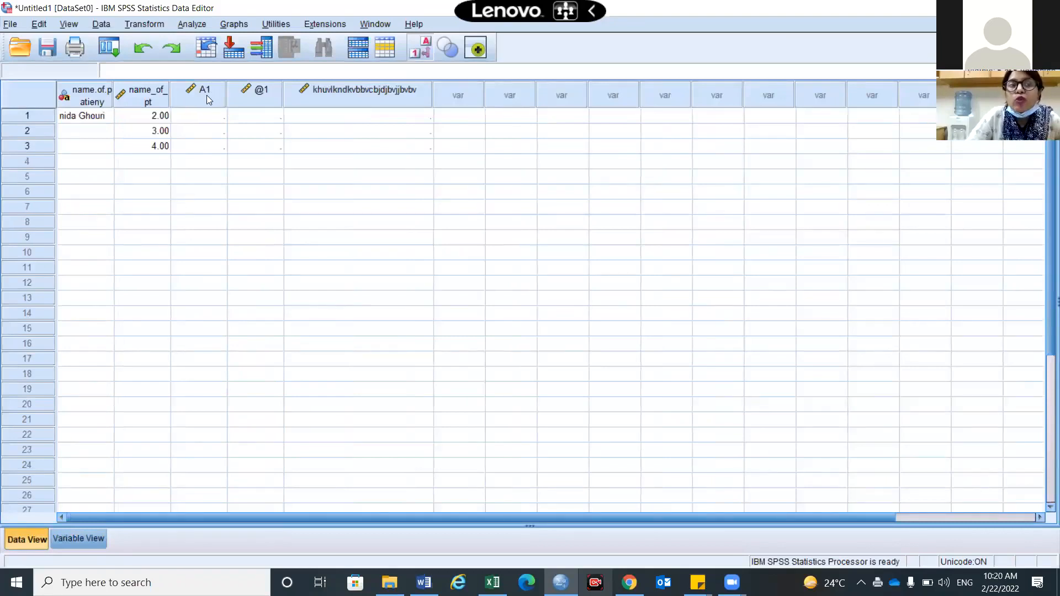
Widen the Variable View Name column so full variable names show, then return to Data View
mouse_move(207, 95)
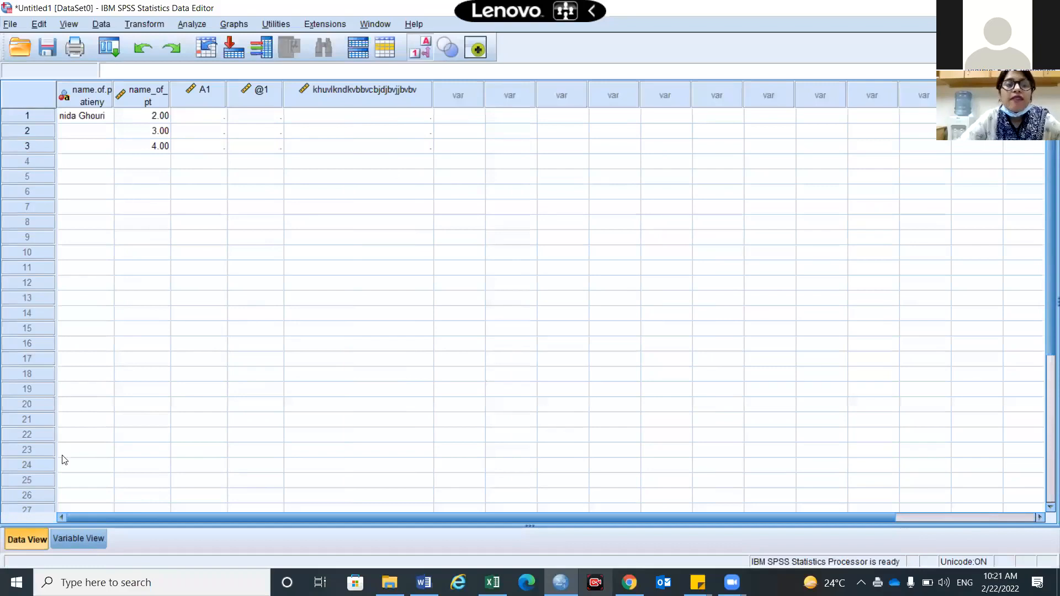
left_click(79, 539)
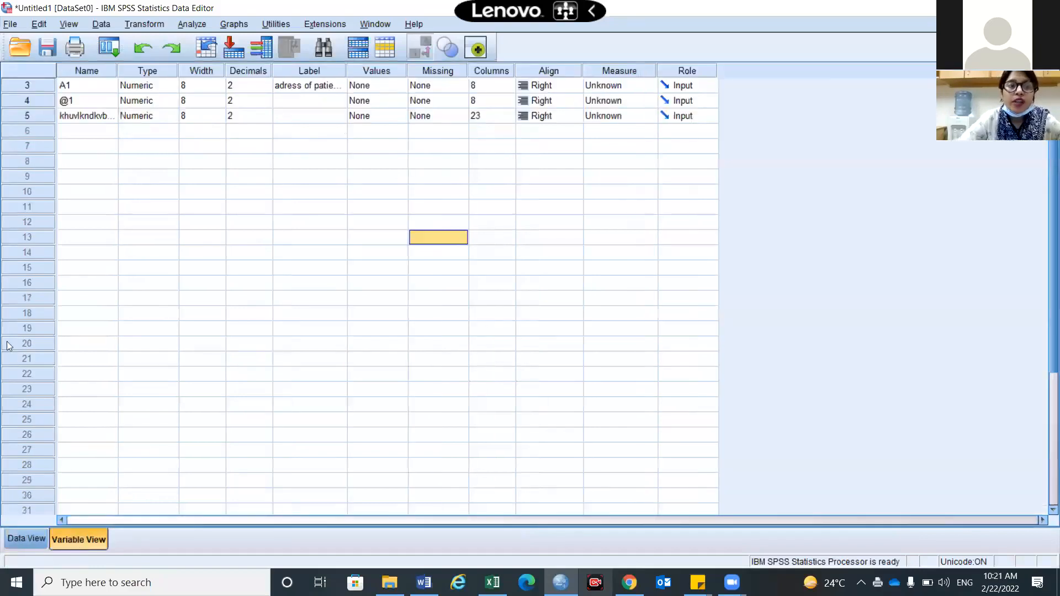
scroll(112, 149, "up", 1)
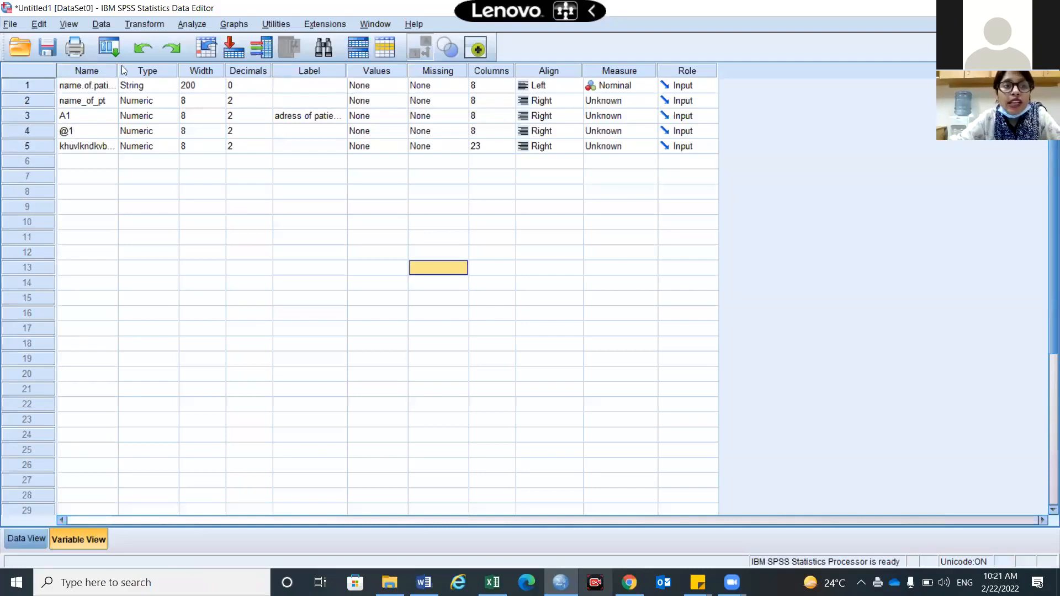
left_click_drag(118, 68, 173, 84)
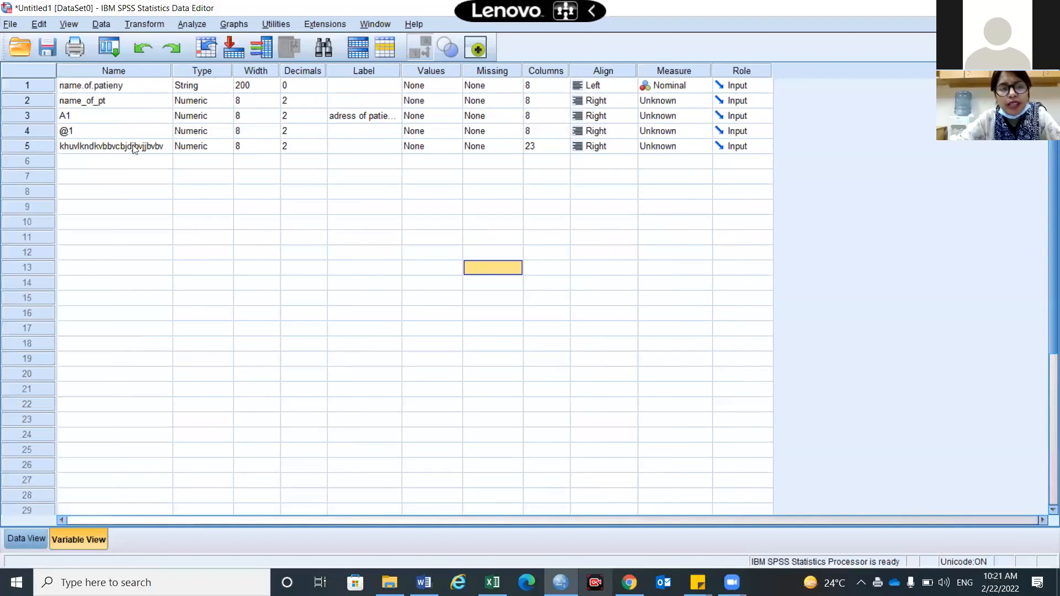
left_click(25, 547)
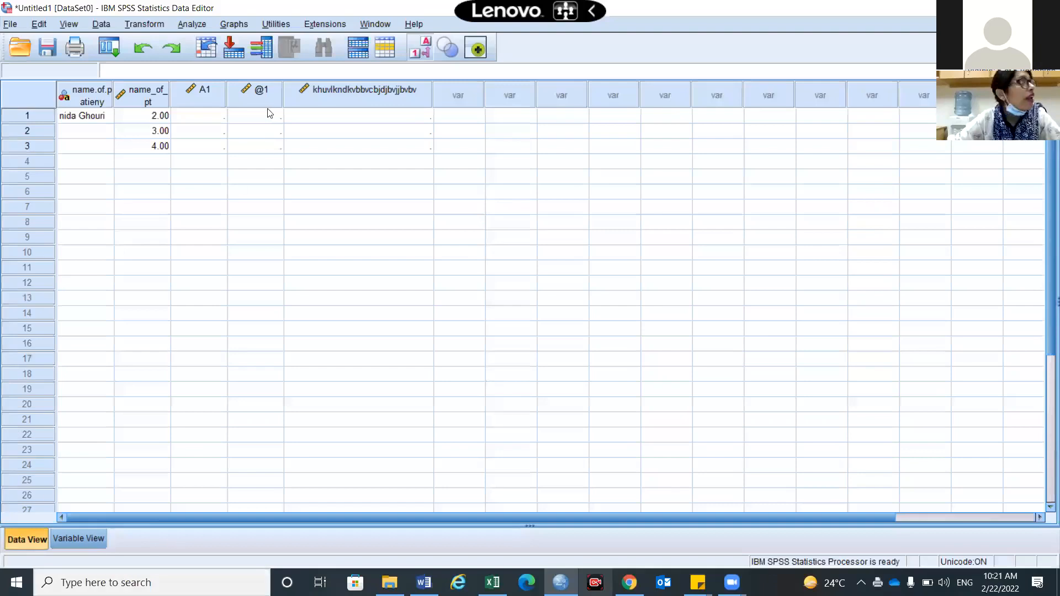
Widen the Label column so A1's label 'adress of patients permanant residency' shows in full
double_click(214, 95)
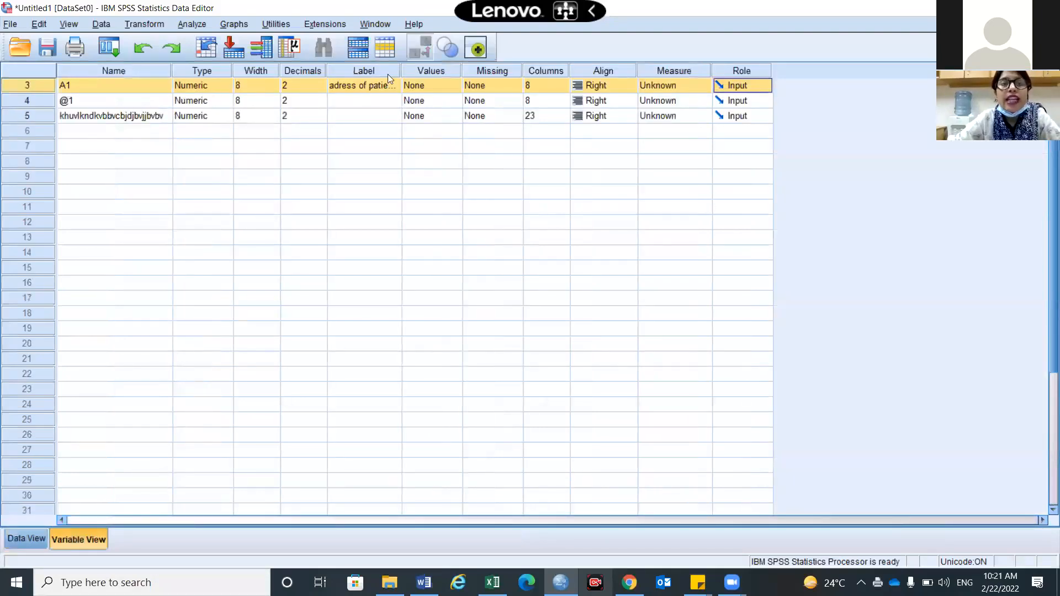
left_click_drag(493, 82, 504, 101)
left_click_drag(584, 68, 486, 94)
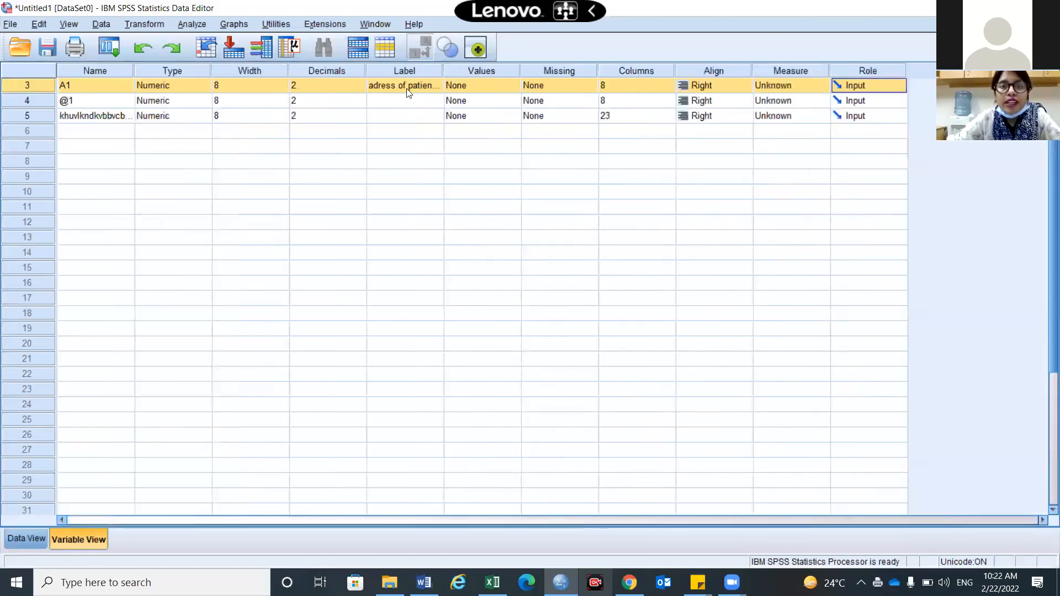
left_click(409, 88)
left_click_drag(443, 67, 540, 91)
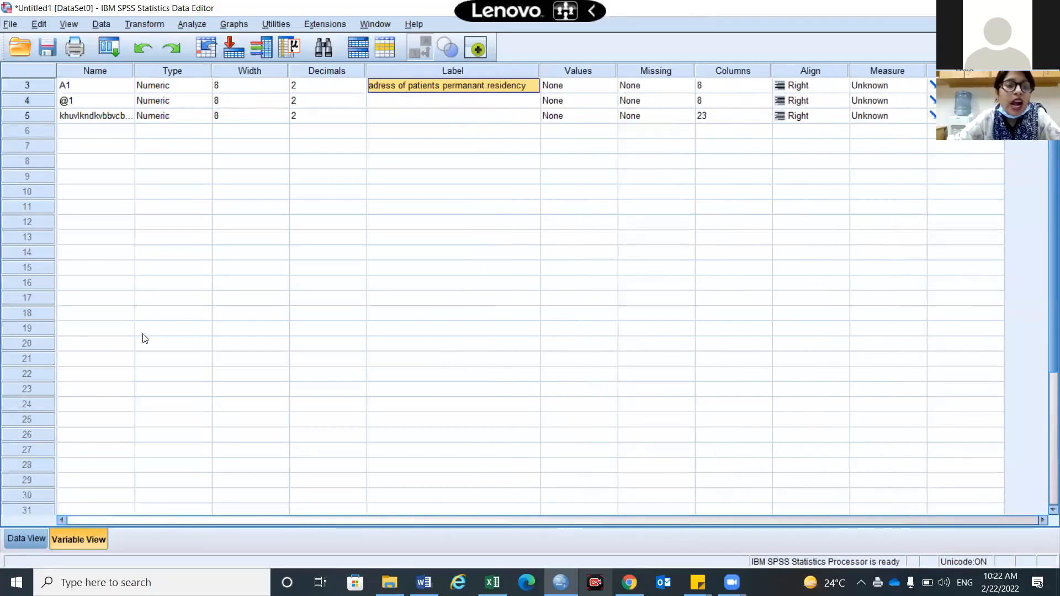
Check A1's first cell in Data View, then return to the variable list
left_click(26, 539)
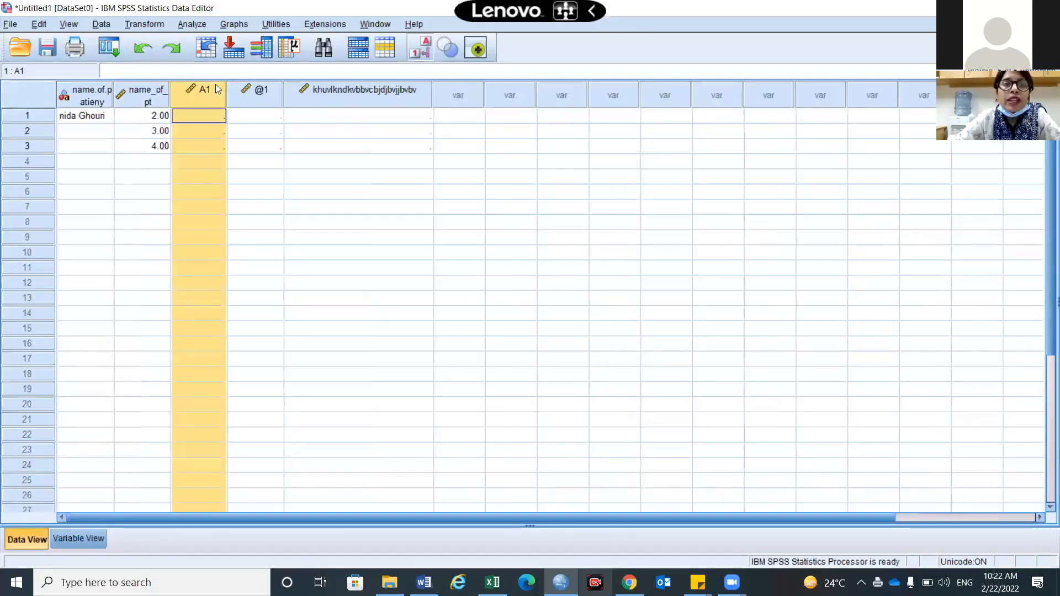
mouse_move(193, 97)
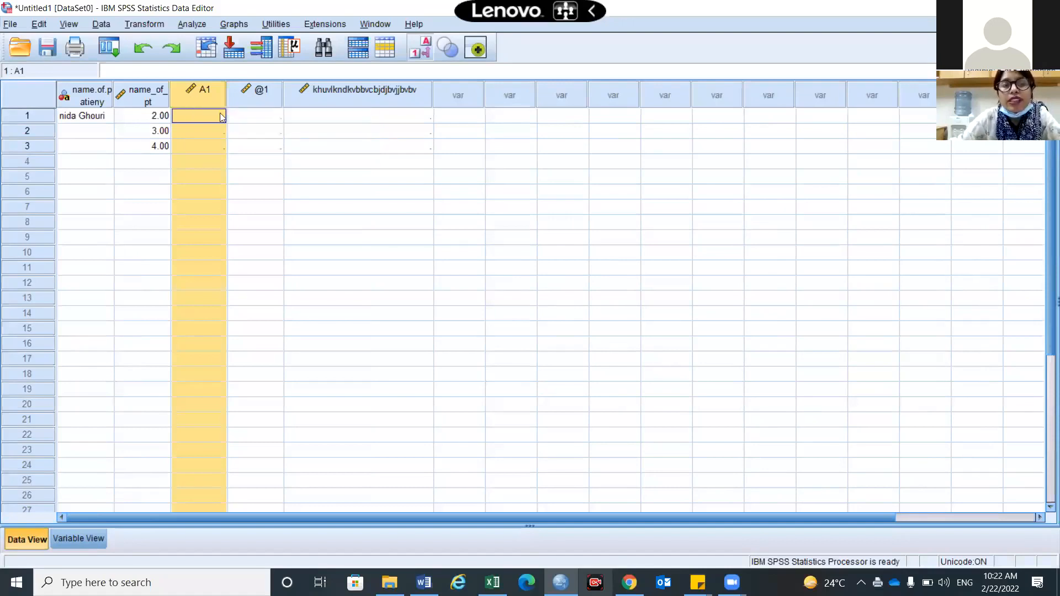
left_click(195, 116)
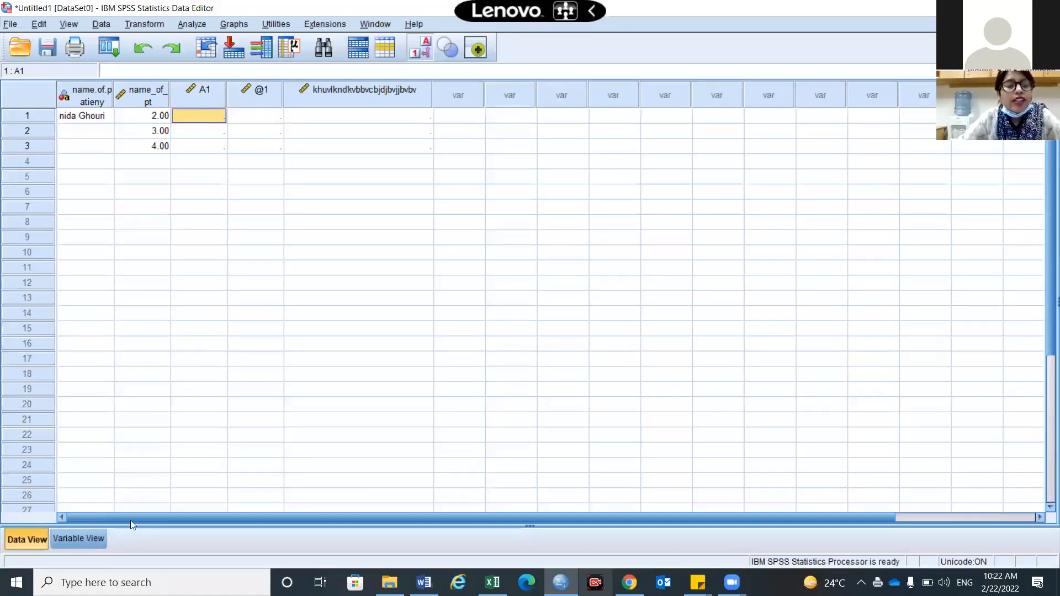
left_click(85, 543)
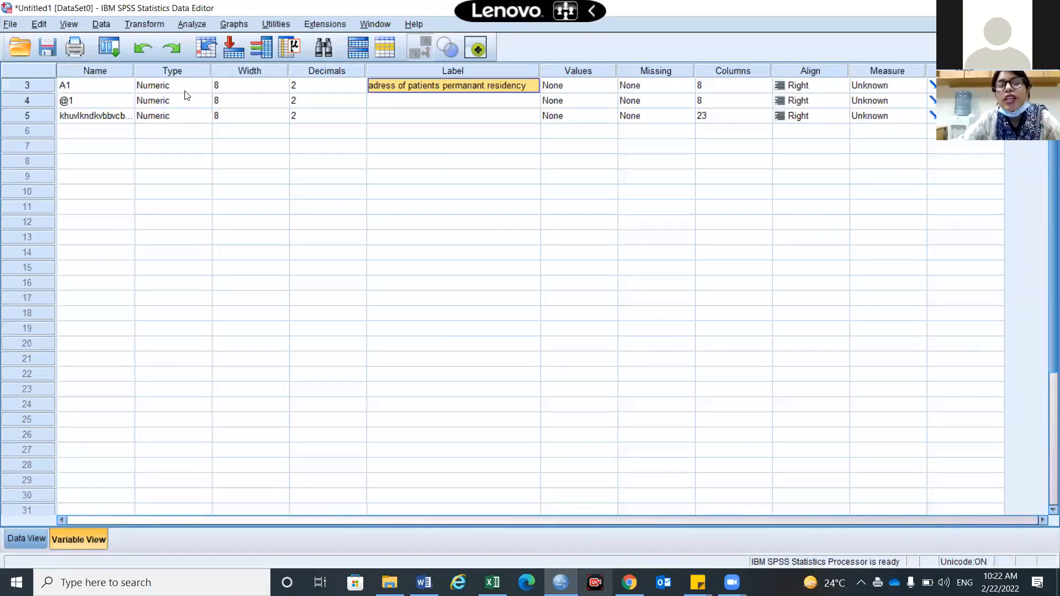
scroll(188, 95, "up", 1)
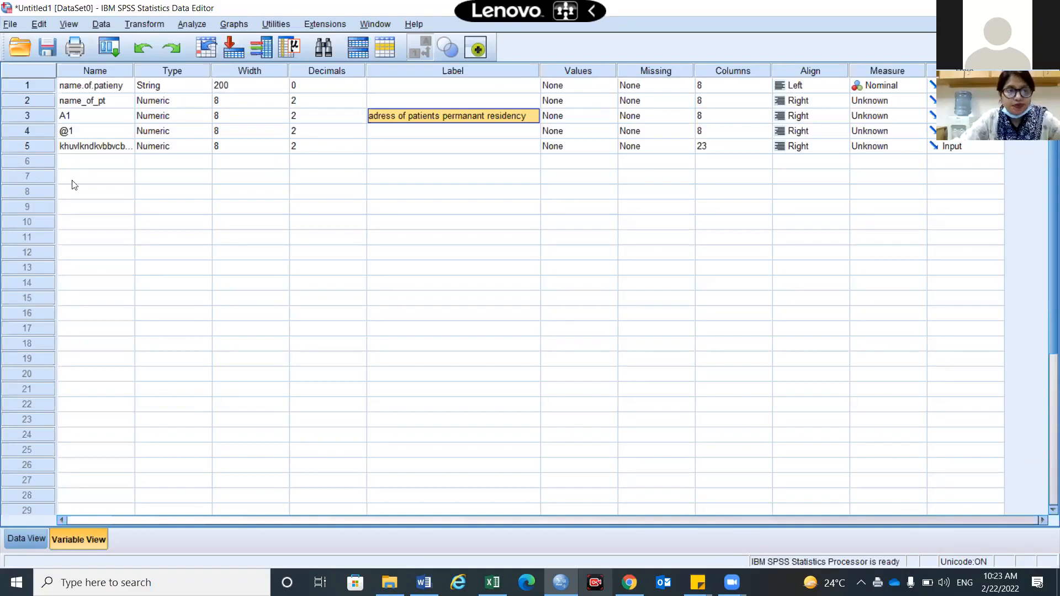
Add a sixth variable named gender with String type, then switch to Data View
left_click(92, 170)
type("F")
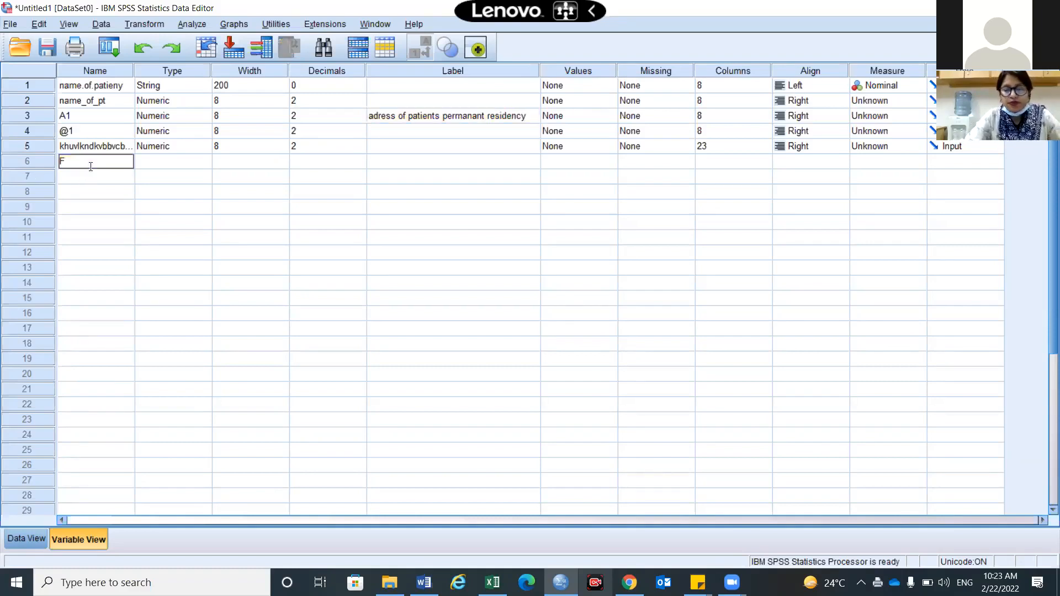
type("gender")
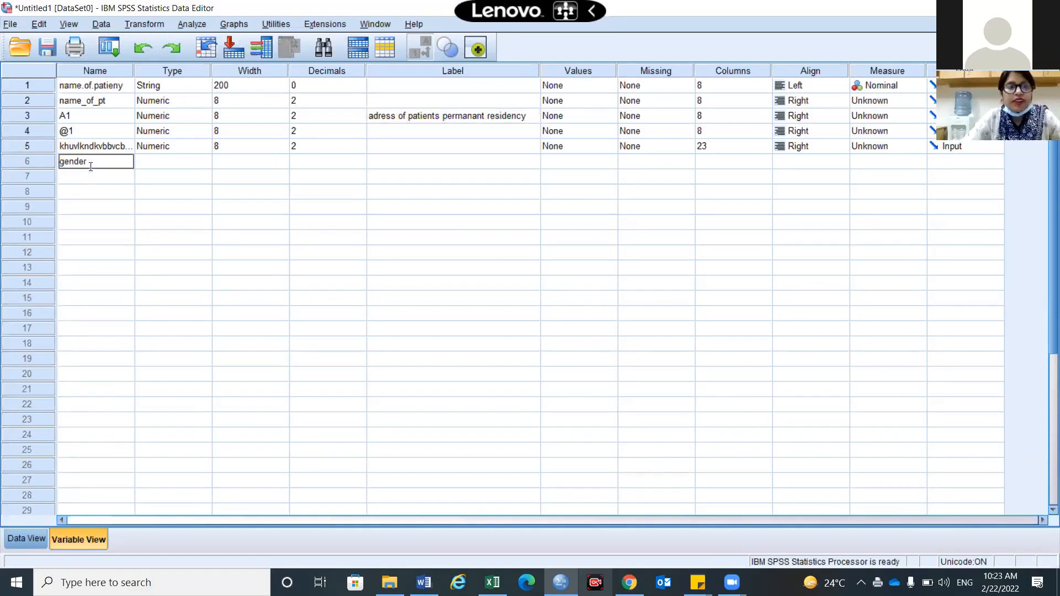
left_click(163, 160)
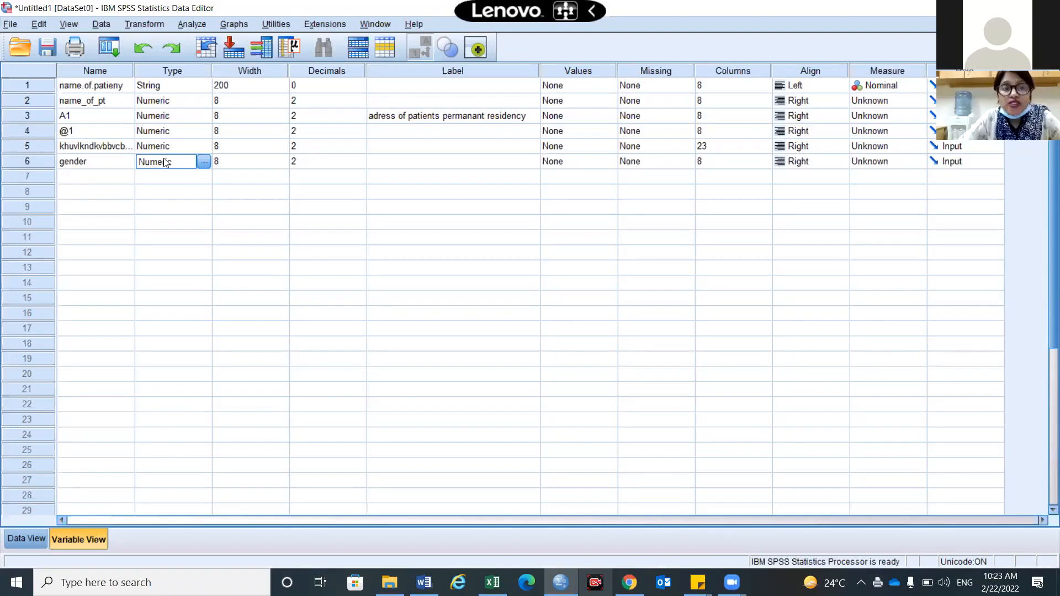
left_click(204, 162)
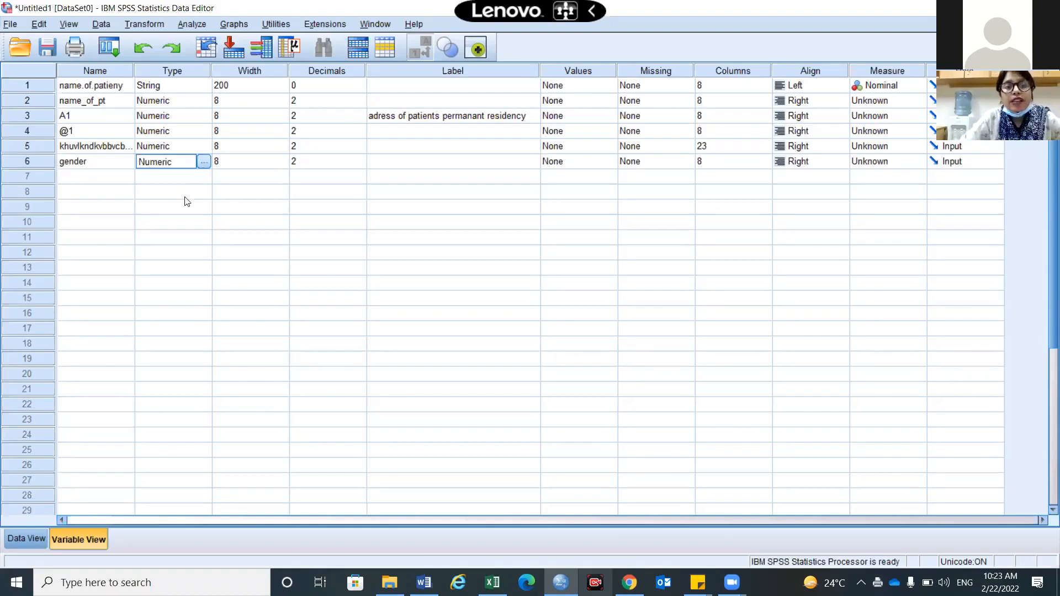
left_click(386, 309)
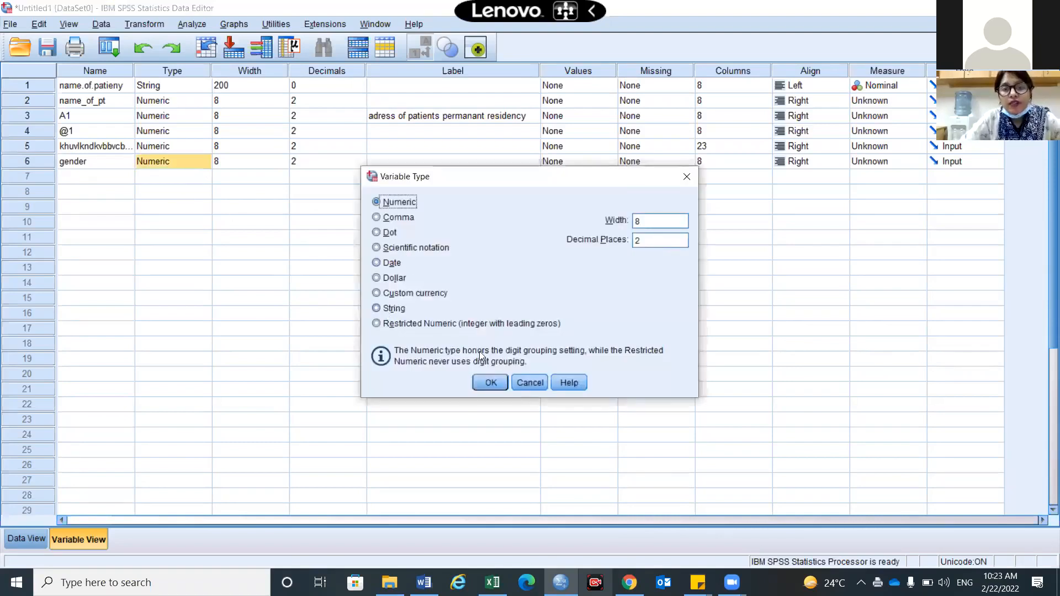
key("Return")
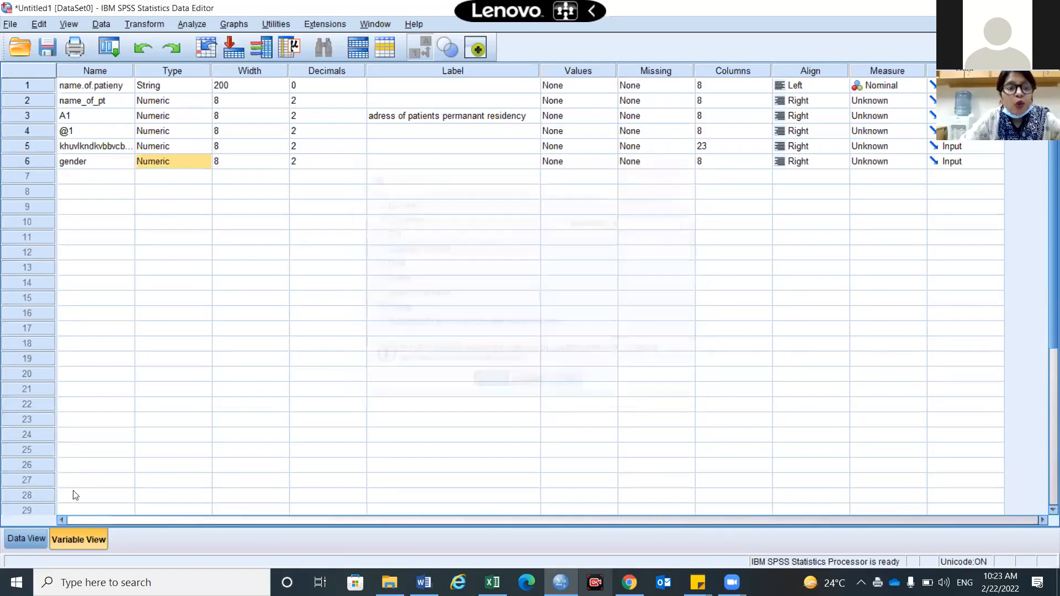
left_click(16, 547)
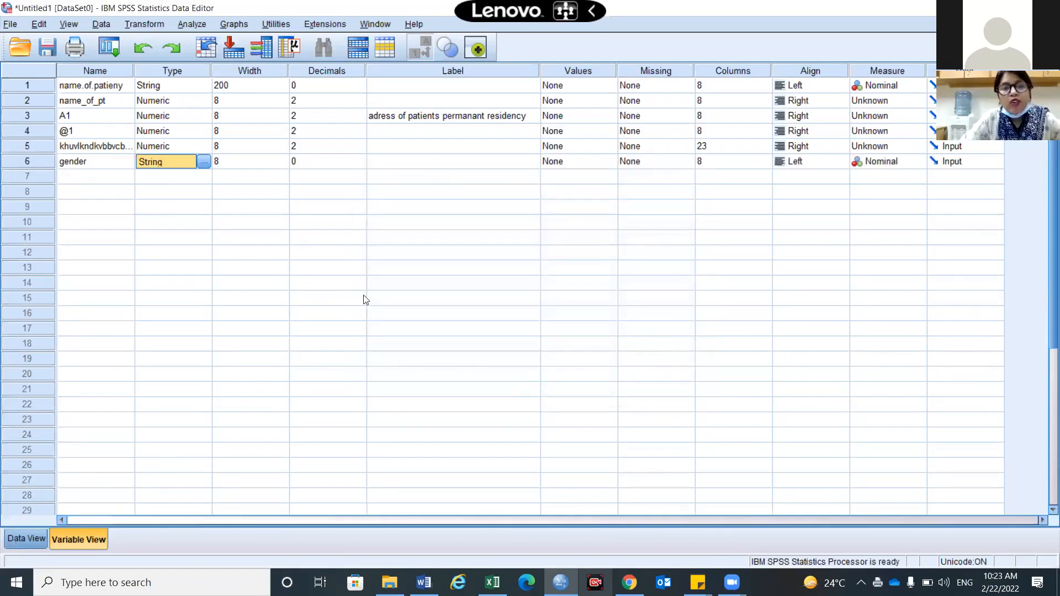
Enter Female, Femal and Femle into rows 1–3 of the gender column
left_click(474, 108)
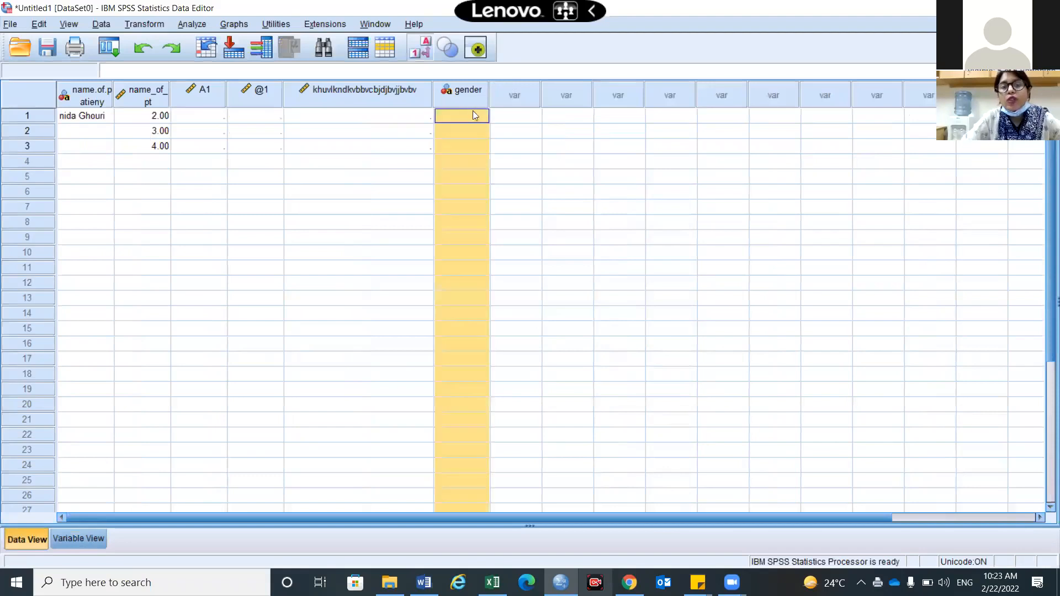
left_click(473, 114)
type("Female")
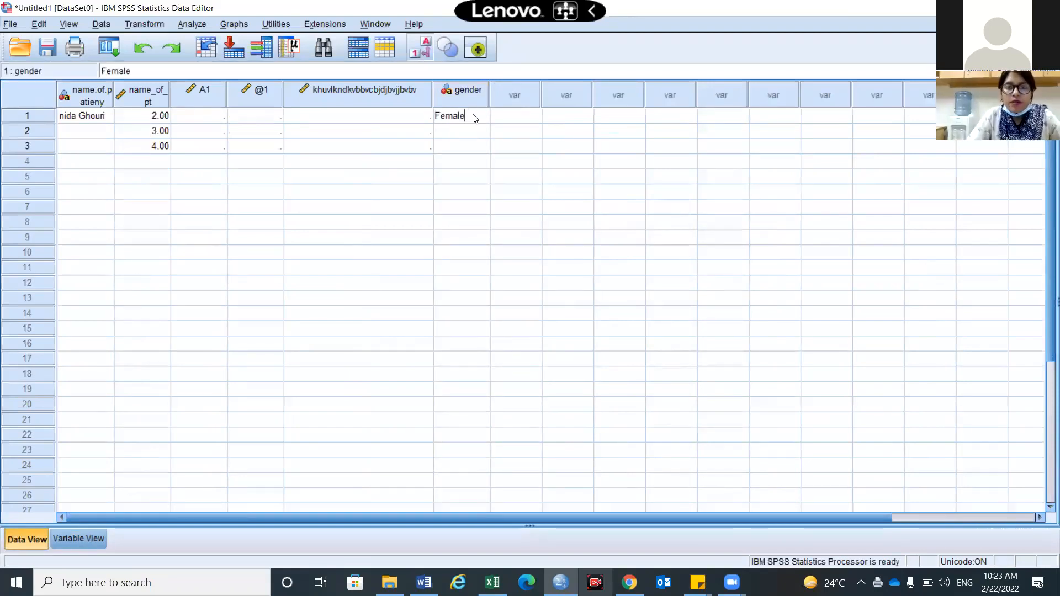
key("Return")
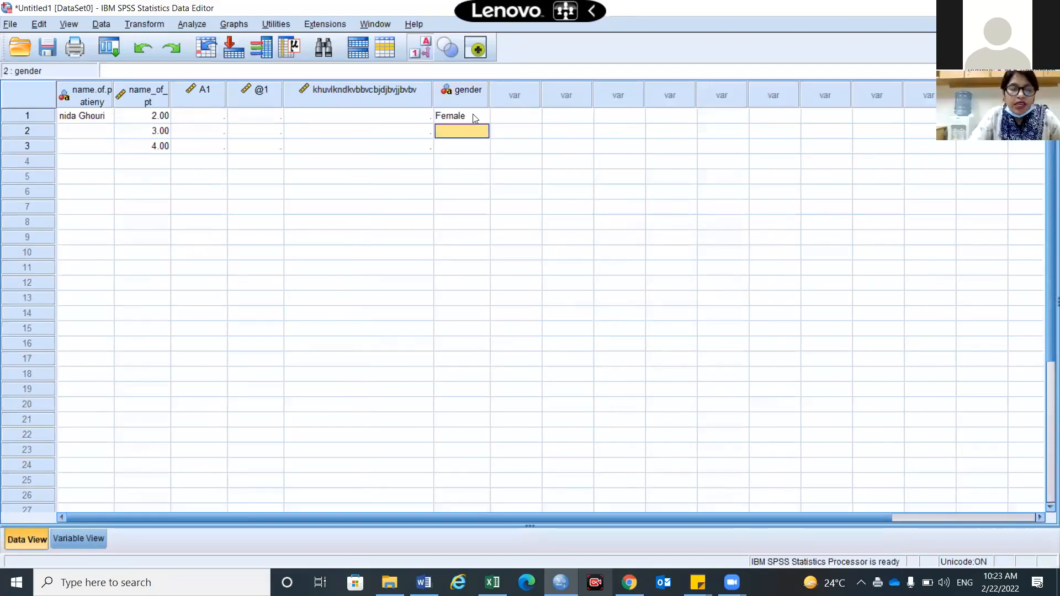
type("Femal")
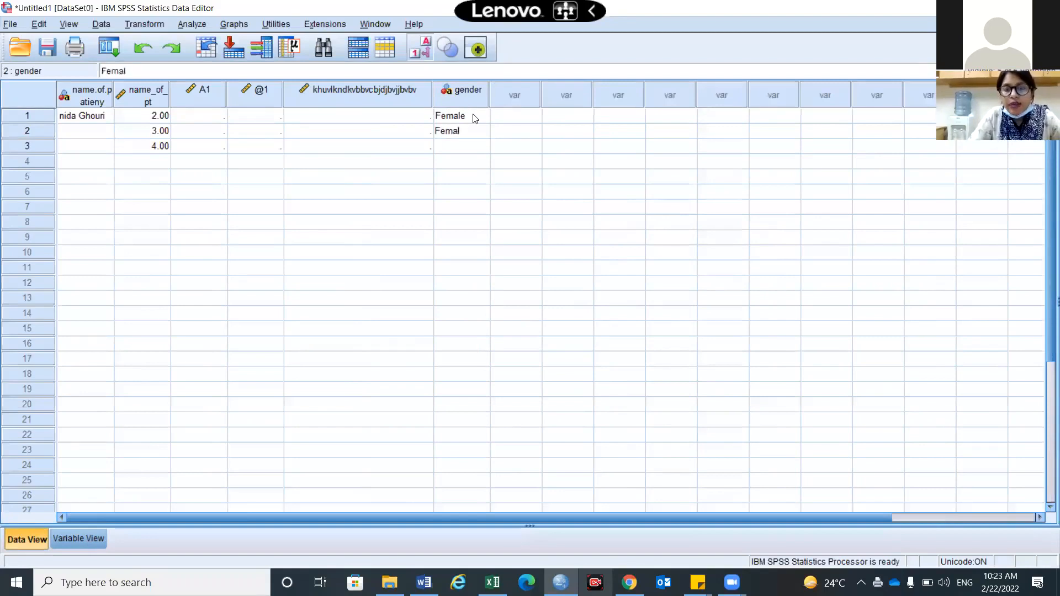
key("Return")
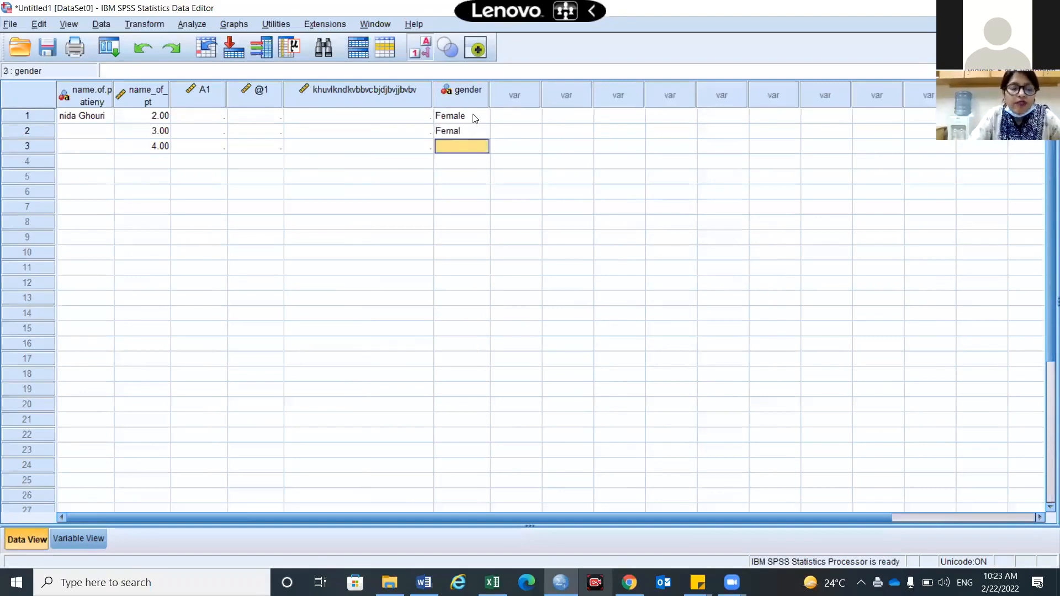
type("Fe")
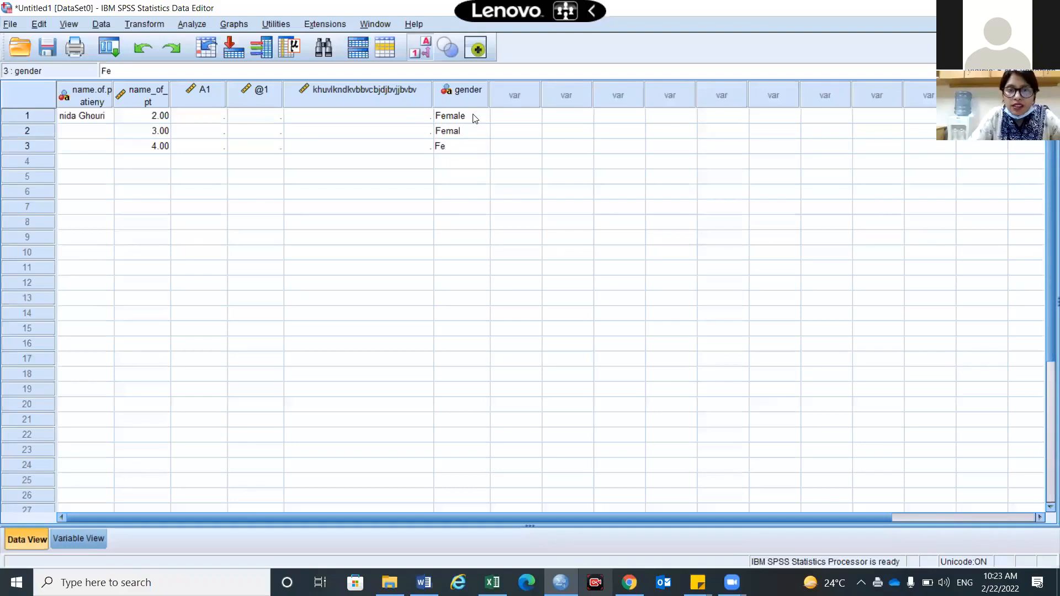
type("mle")
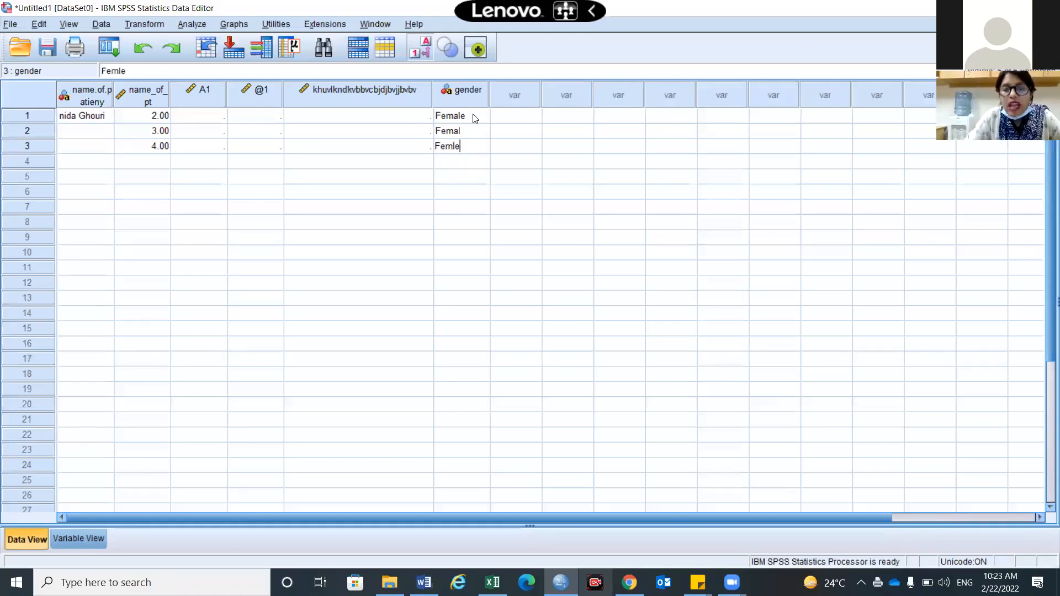
key("Return")
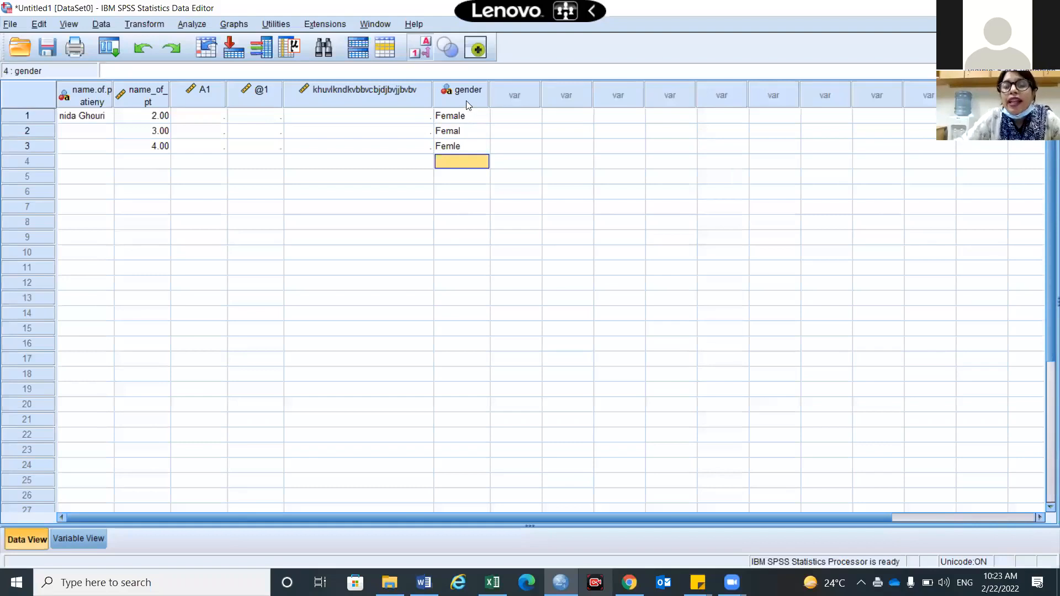
left_click(466, 100)
Run Descriptive Statistics on gender to count the three spellings separately
right_click(467, 100)
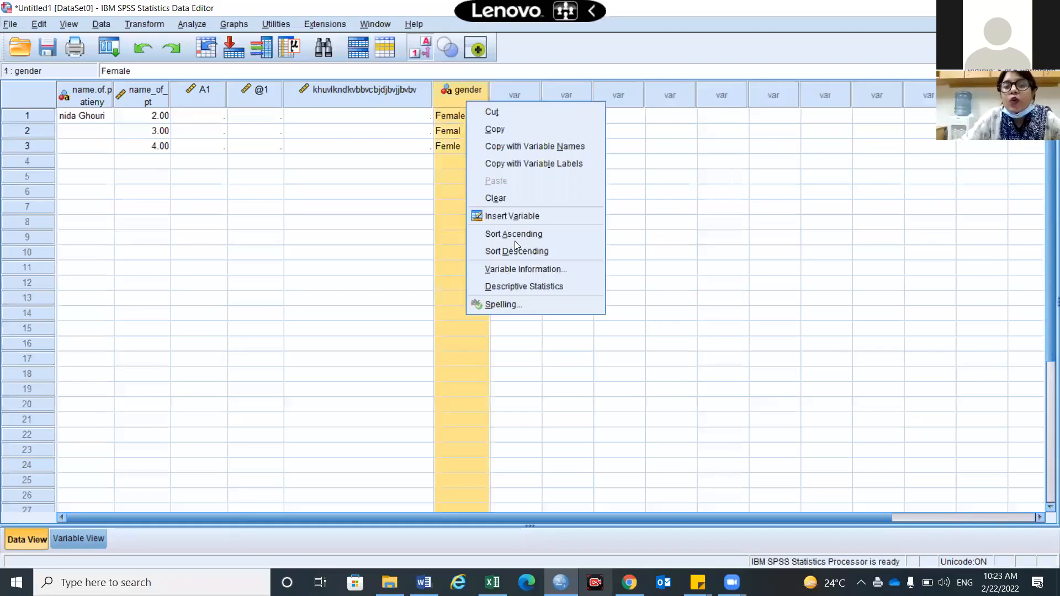
left_click(527, 286)
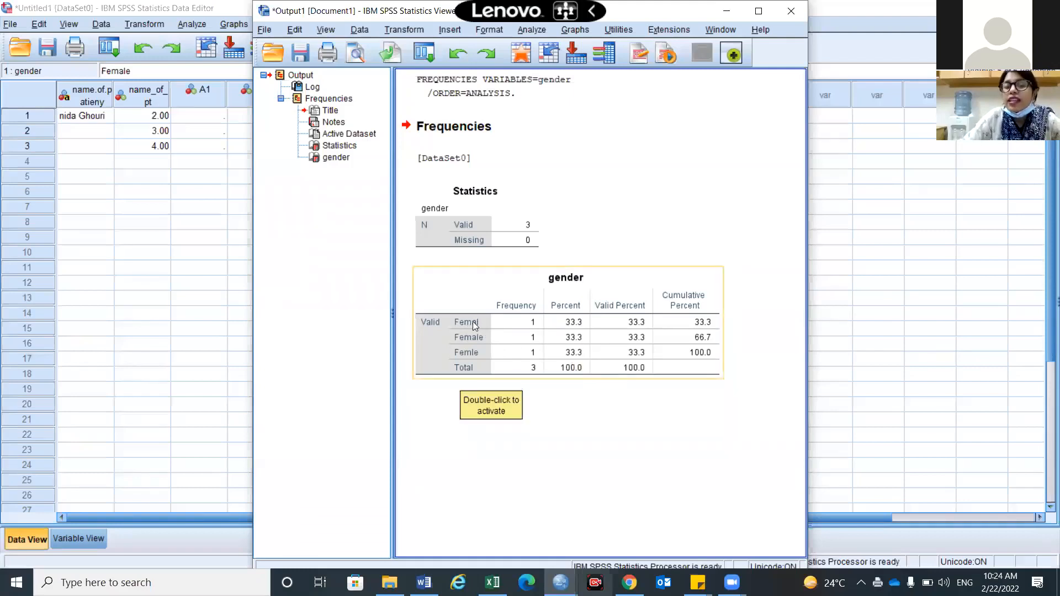
left_click(249, 316)
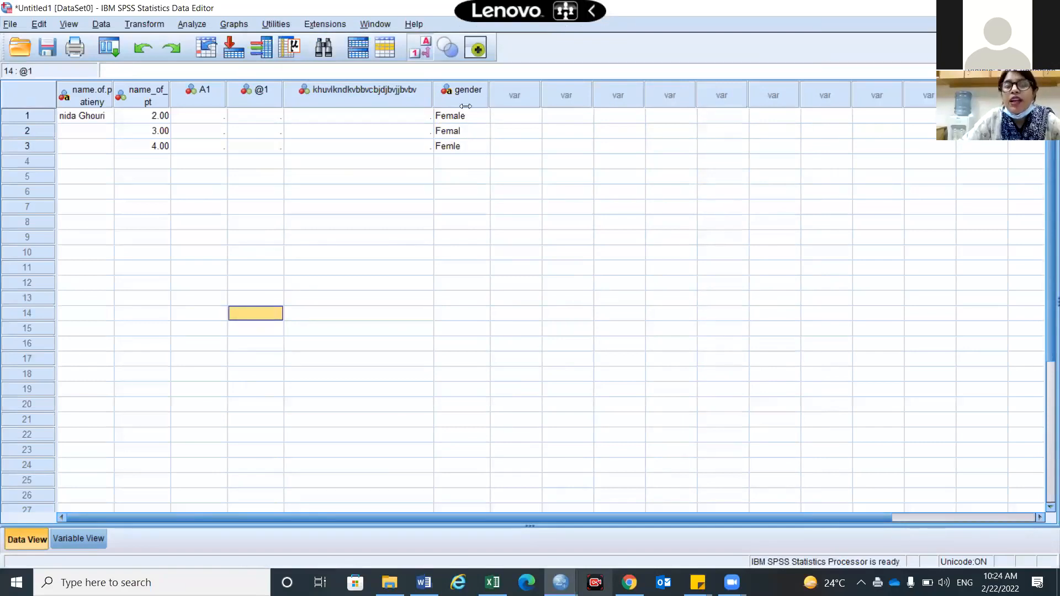
Add a seventh variable named gender1 in row 7 and set its decimals to 0
left_click(99, 548)
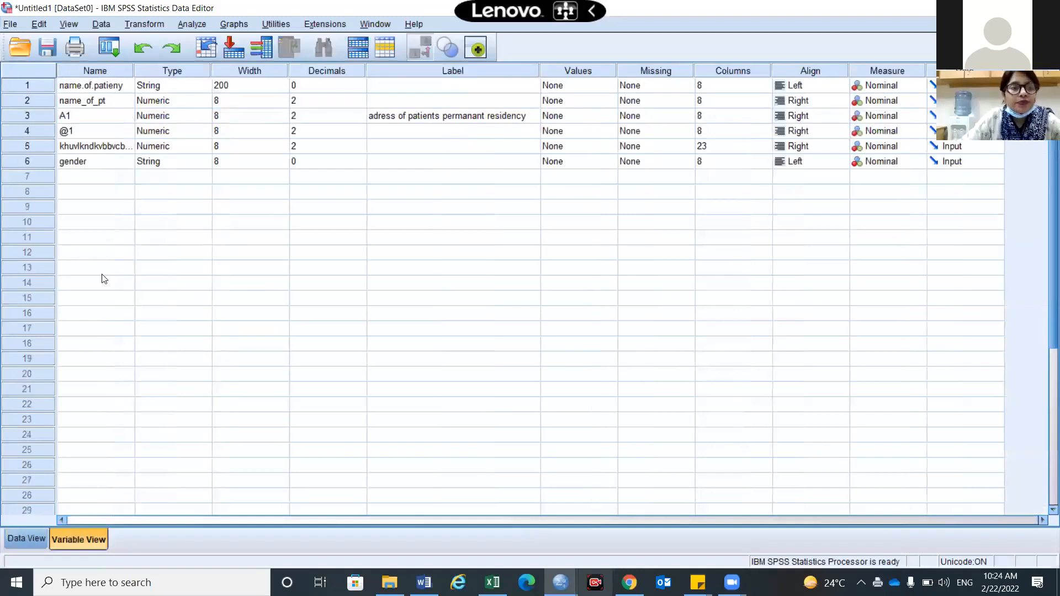
left_click(96, 177)
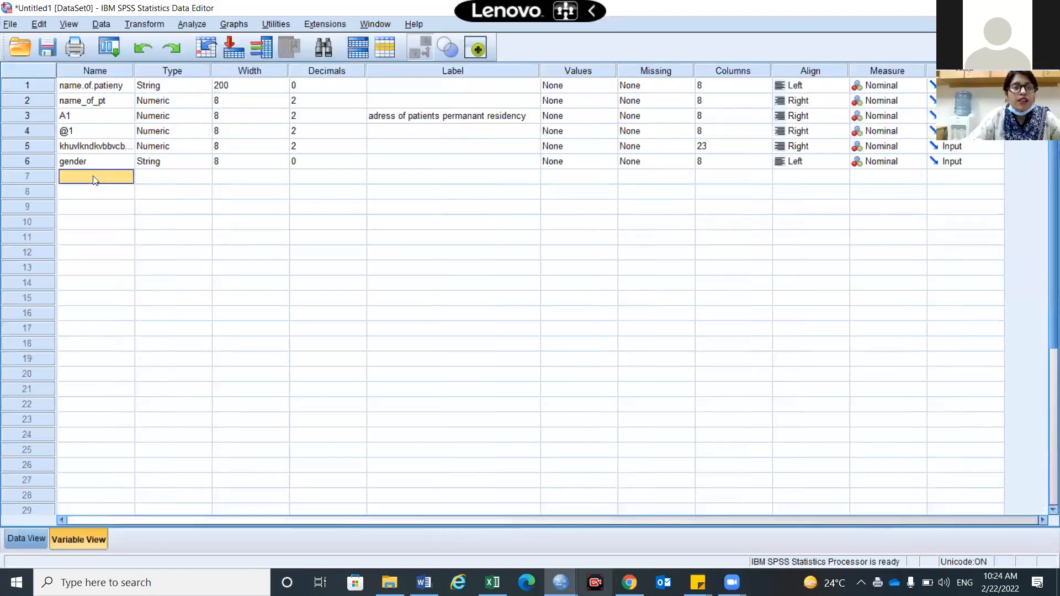
type("gender")
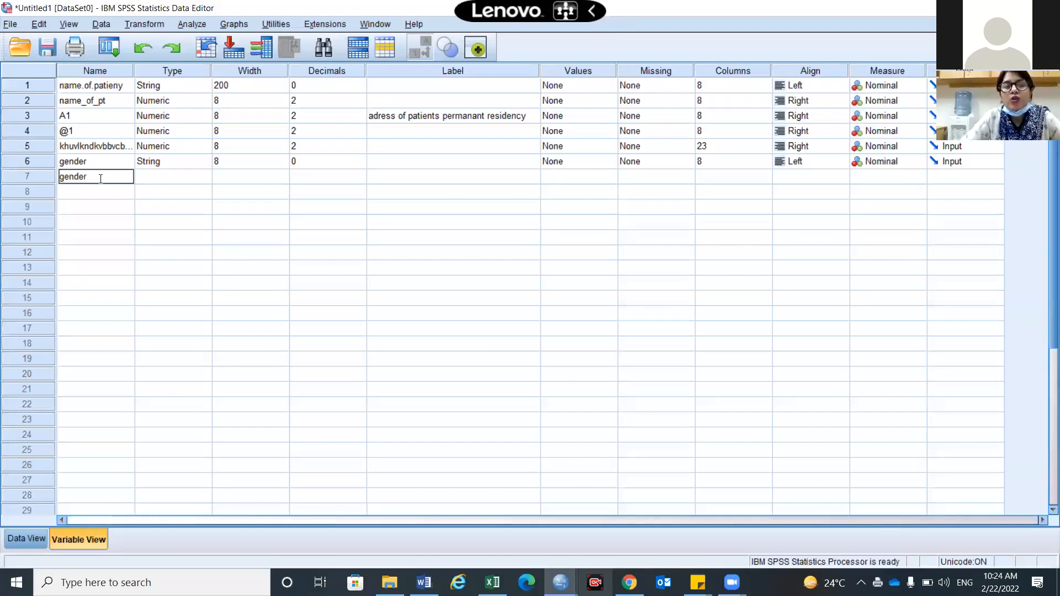
type("1")
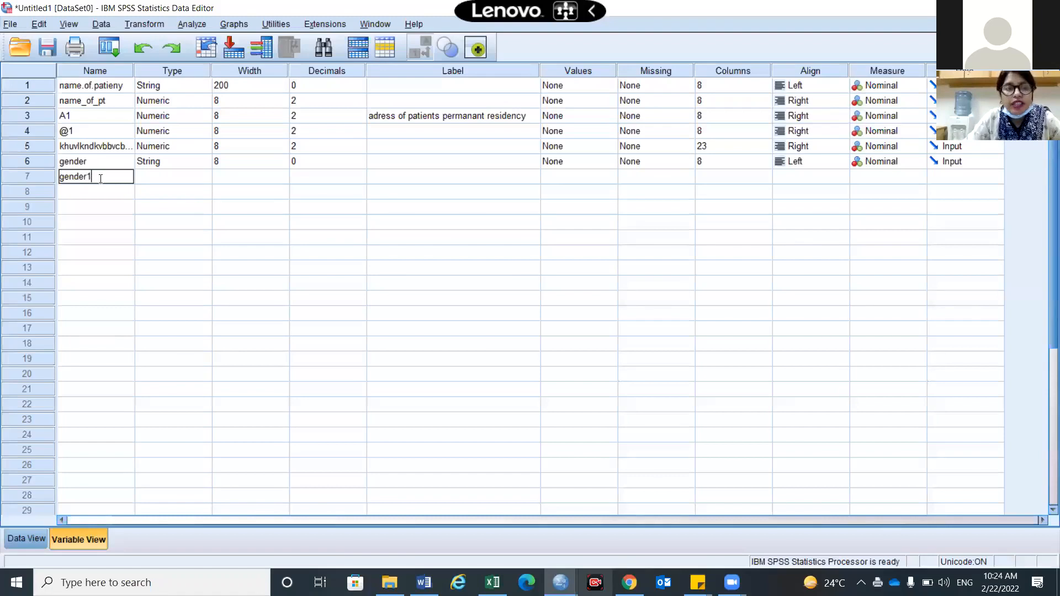
left_click(125, 204)
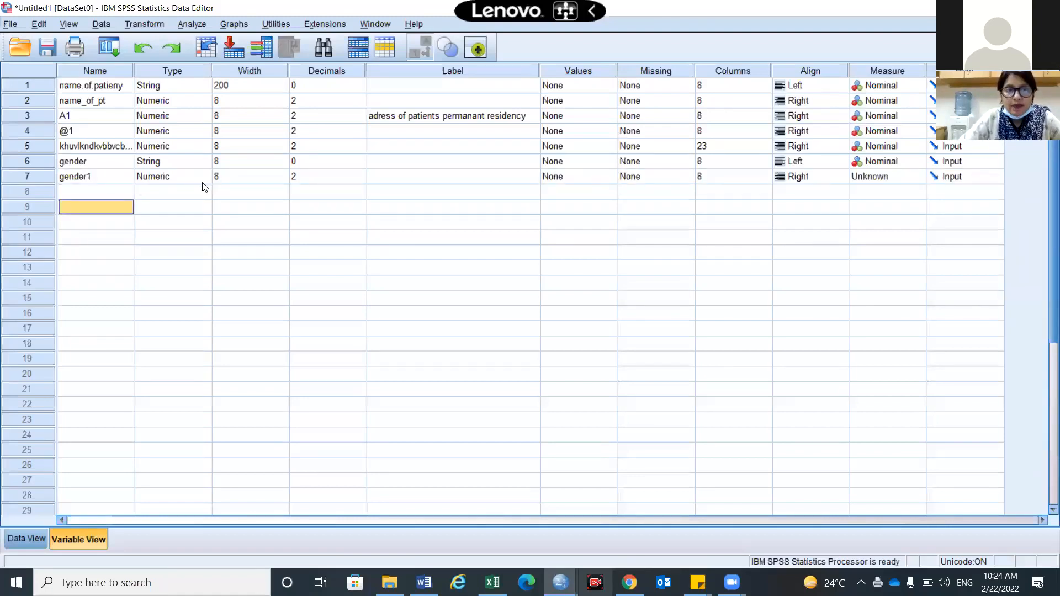
left_click(364, 178)
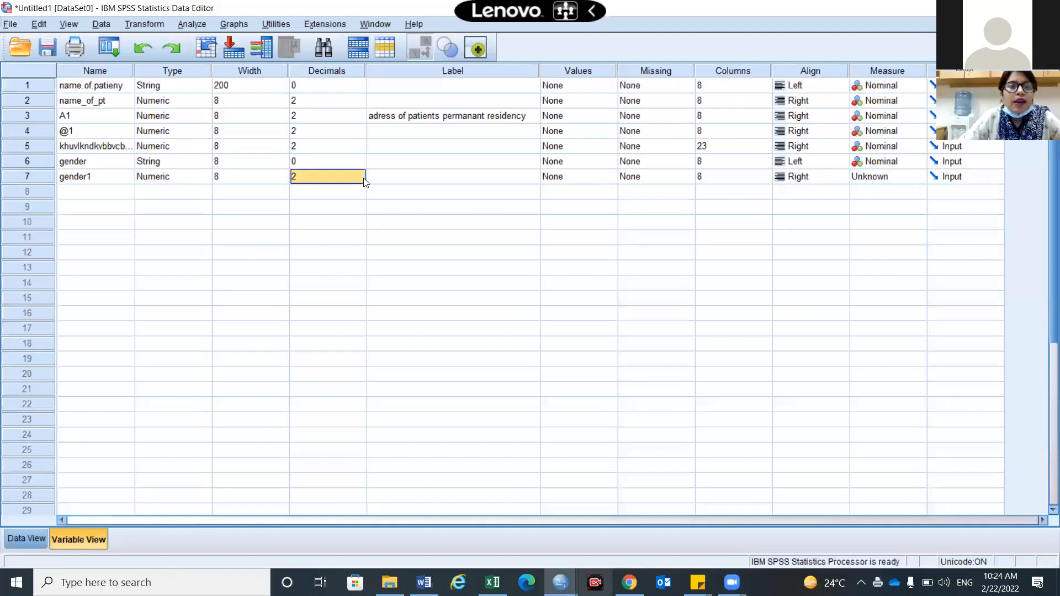
type("0")
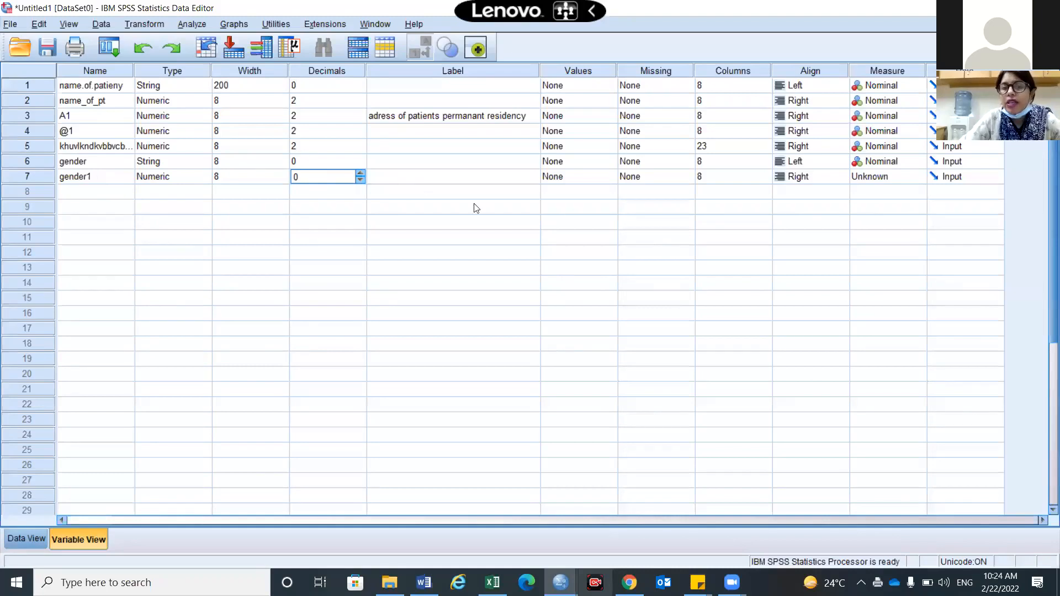
Define gender1 value labels 1 = Female and 2 = Male
double_click(614, 180)
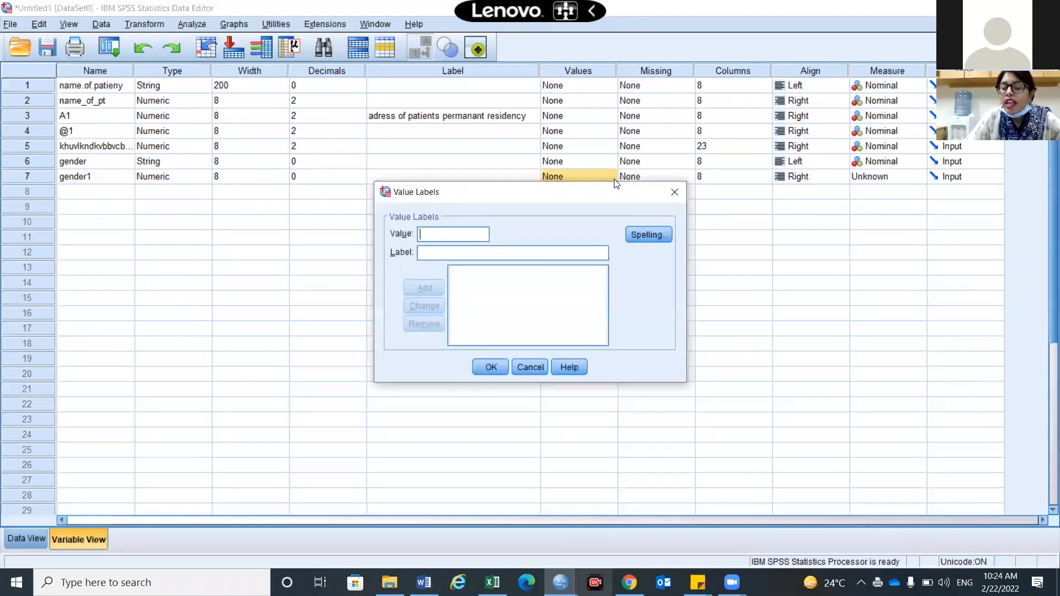
type("1")
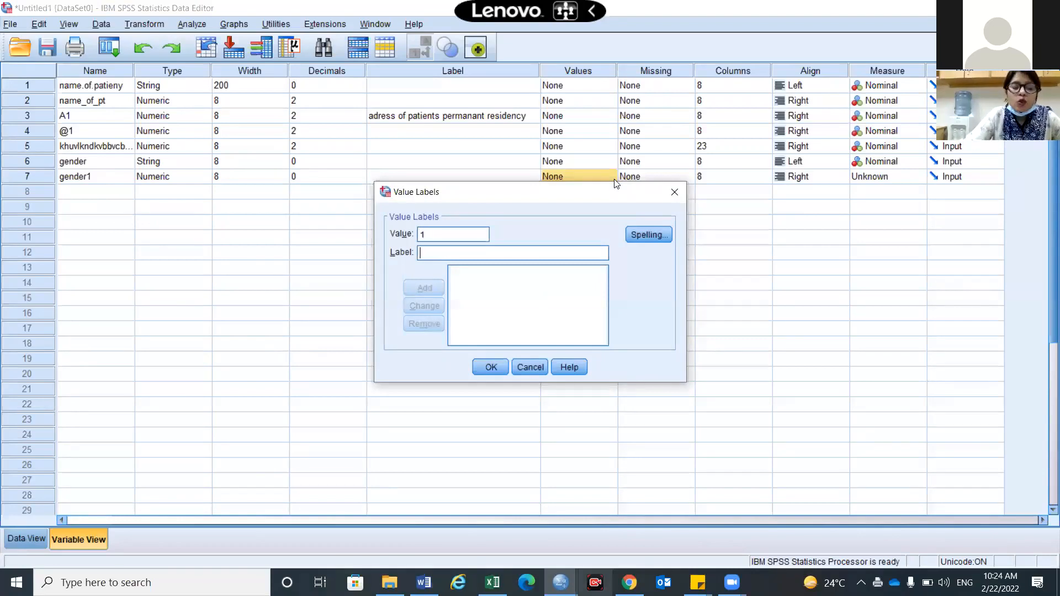
type("Female")
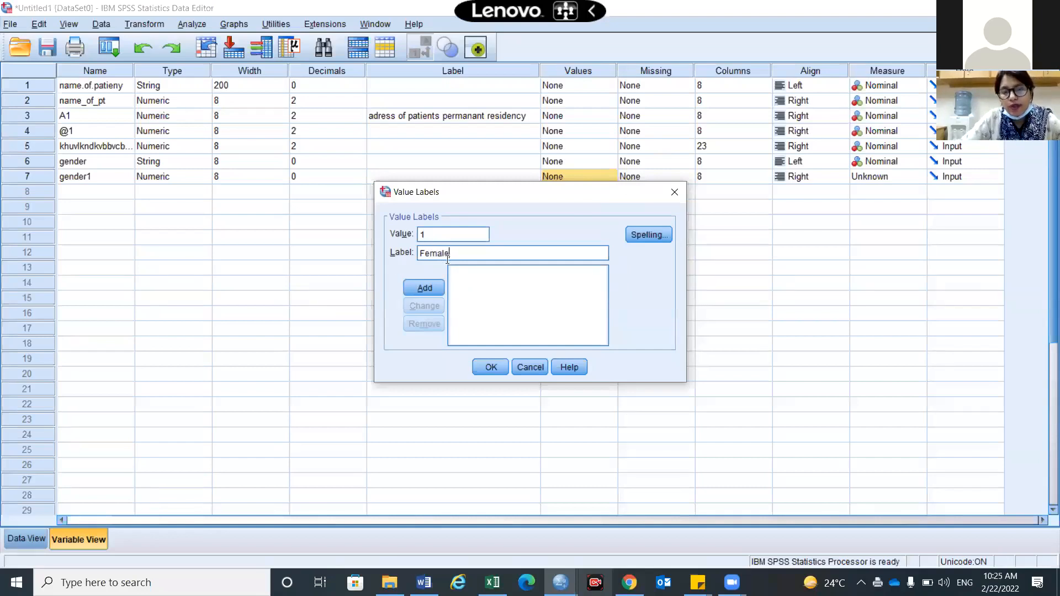
left_click(432, 289)
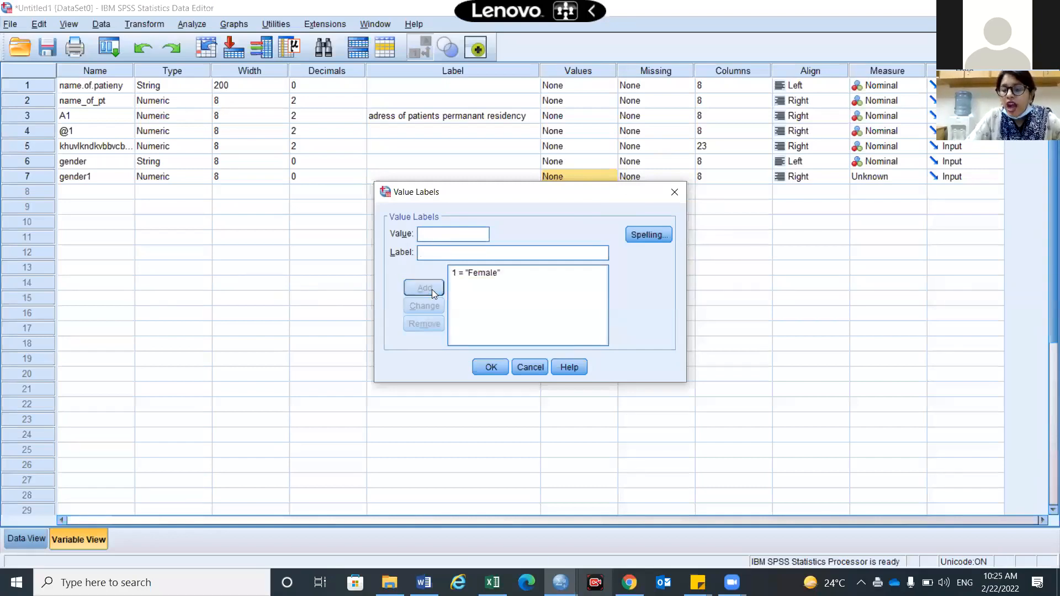
type("2")
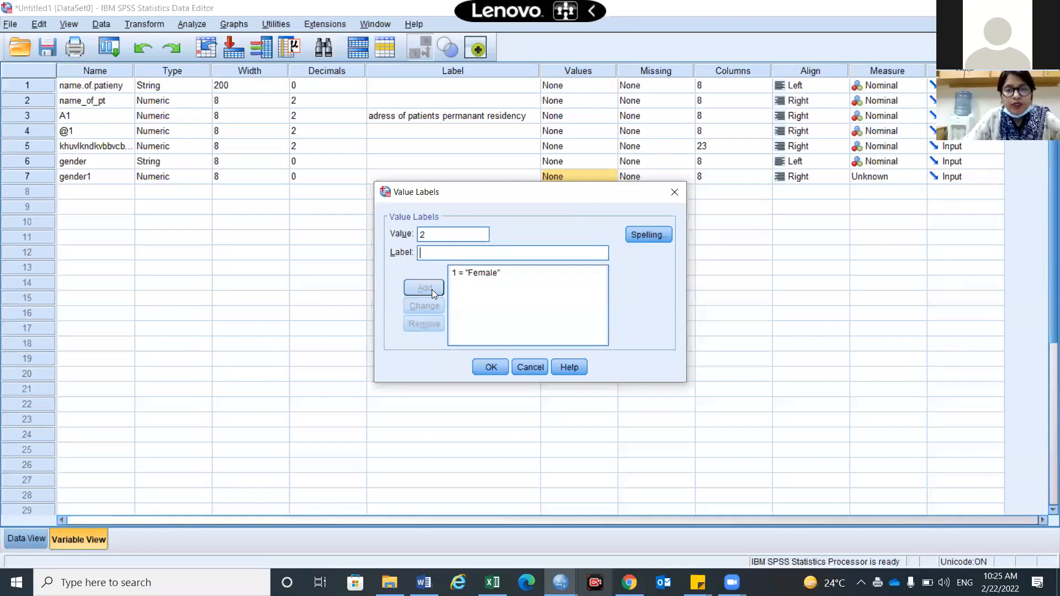
type("Mal")
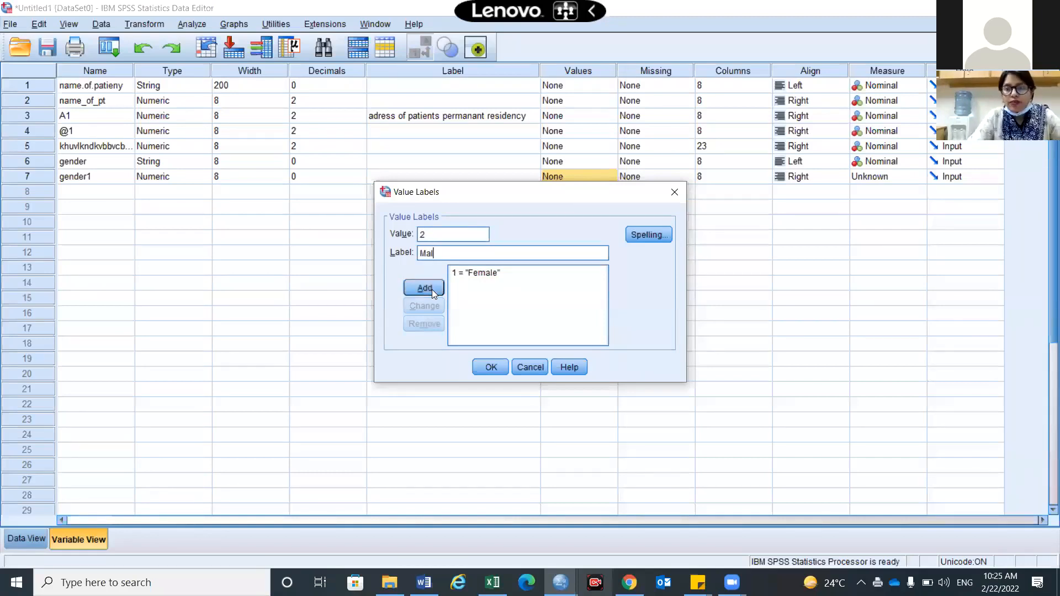
type("e")
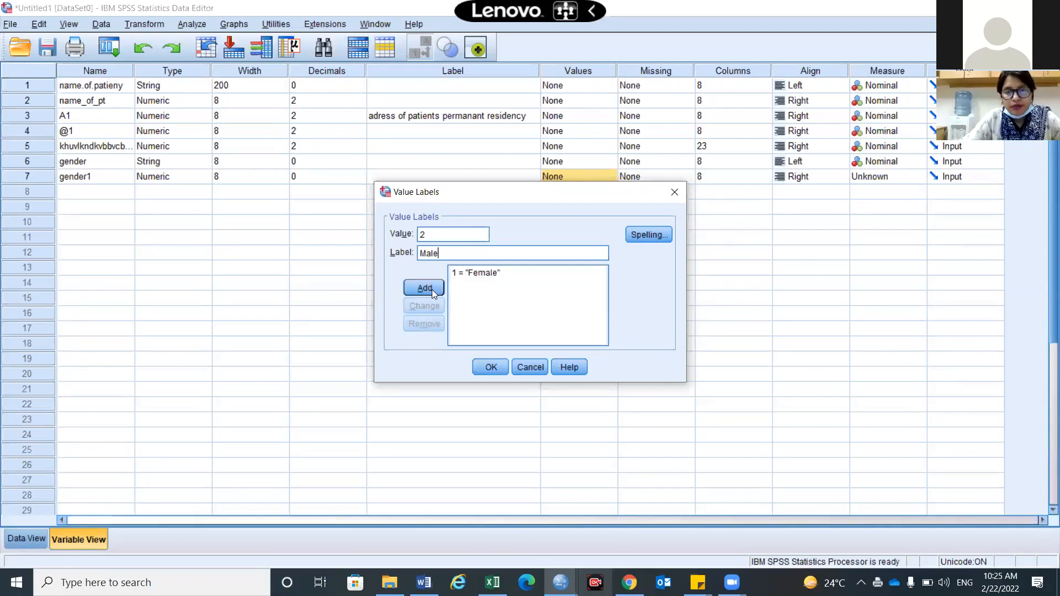
left_click(432, 290)
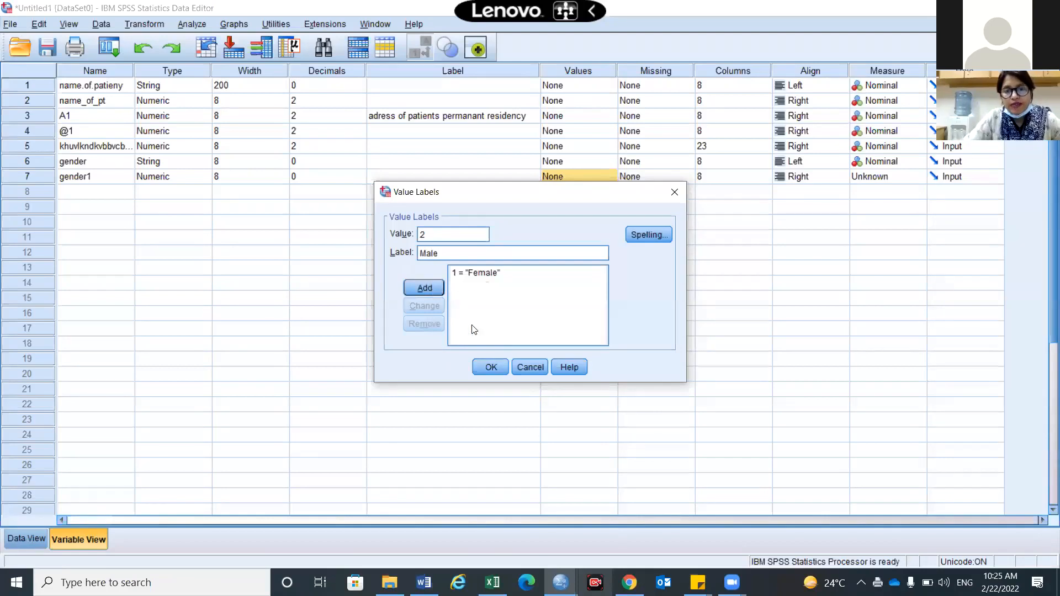
left_click(493, 367)
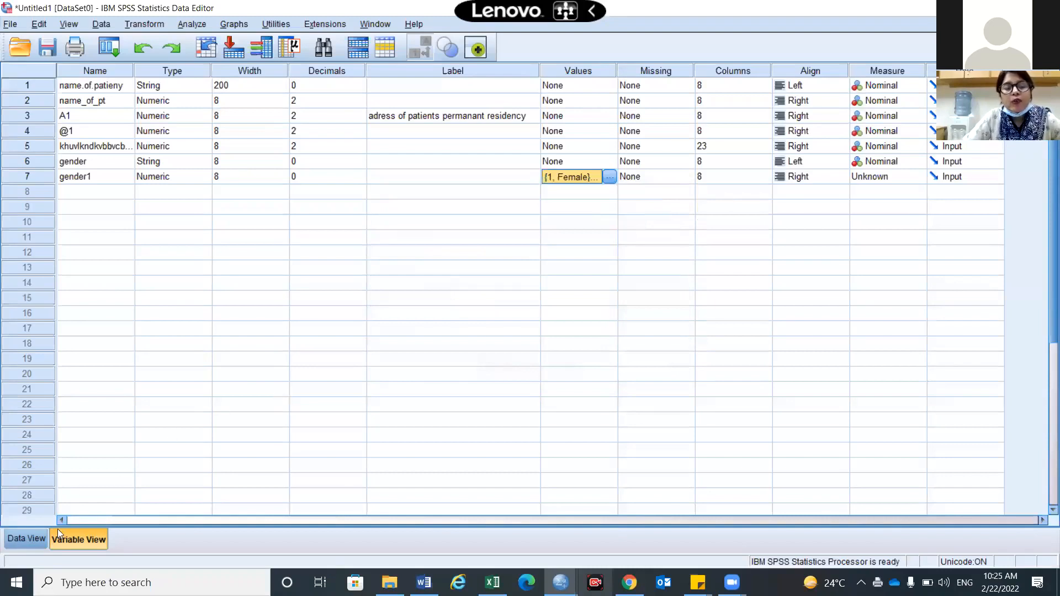
Fill gender1 rows 1–8 with codes, typing 2, 1, 2, 2, 2, 1, 1 after row 1
left_click(35, 538)
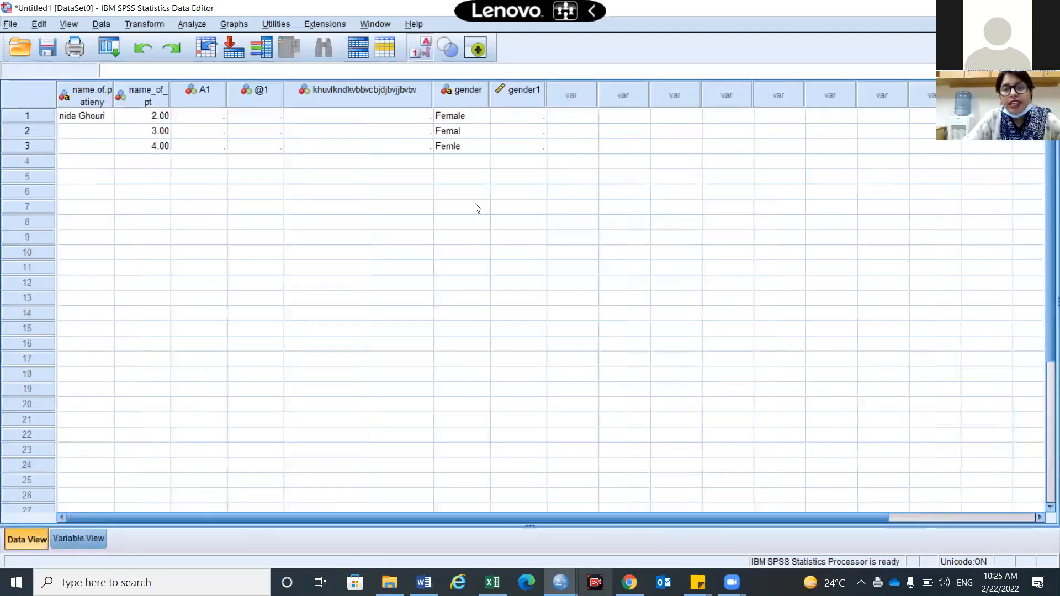
left_click(514, 117)
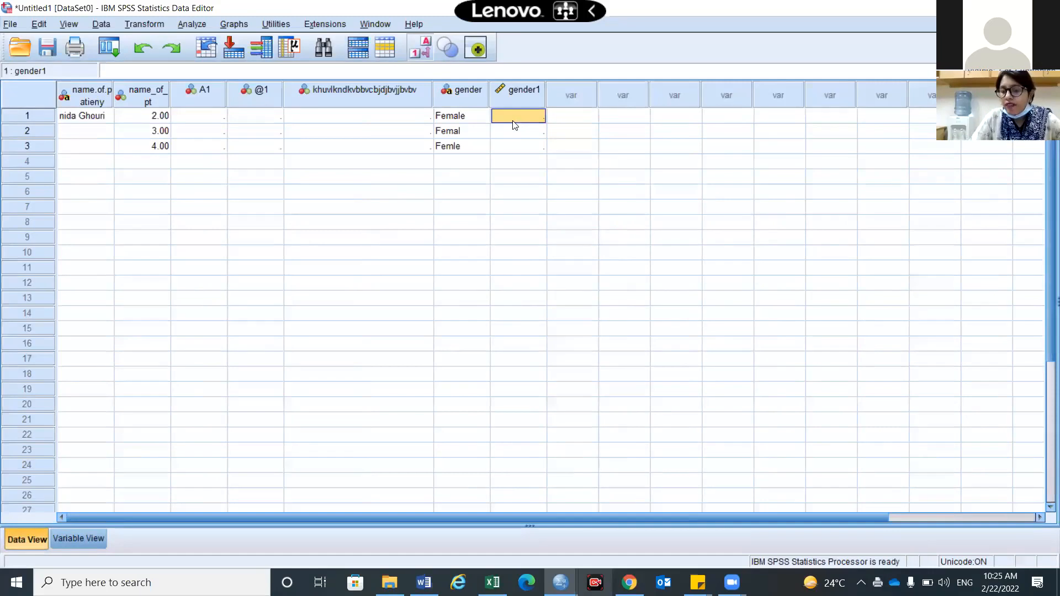
key("Return")
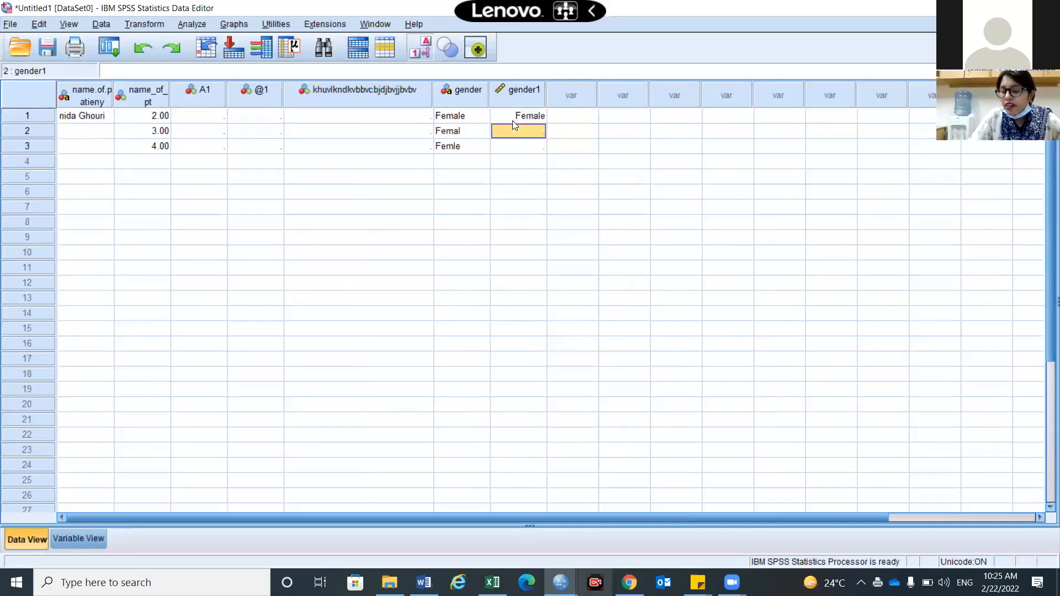
type("2")
key("Return")
type("1")
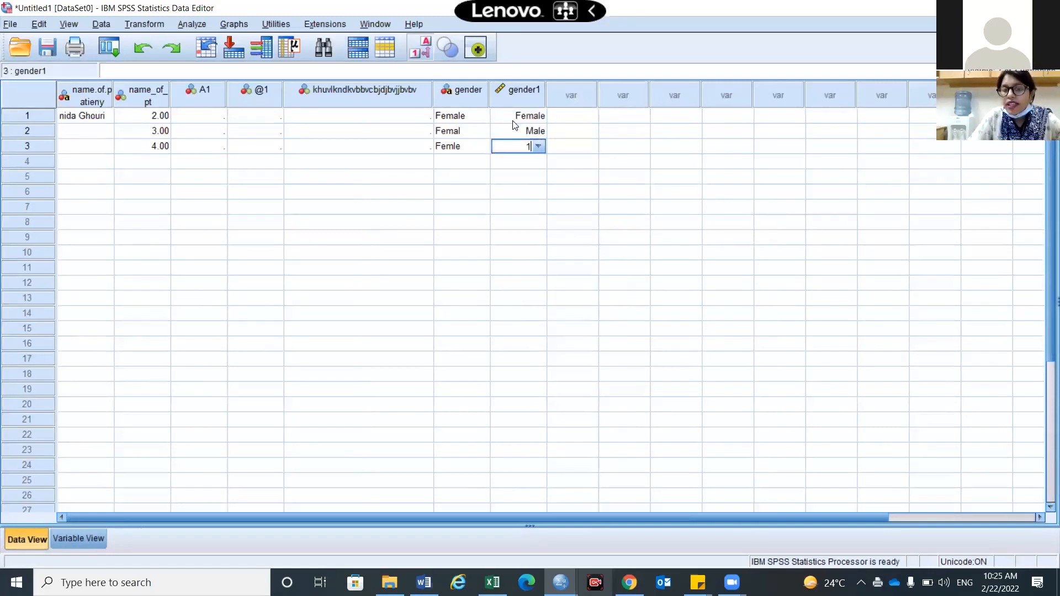
key("Return")
type("2")
key("Return")
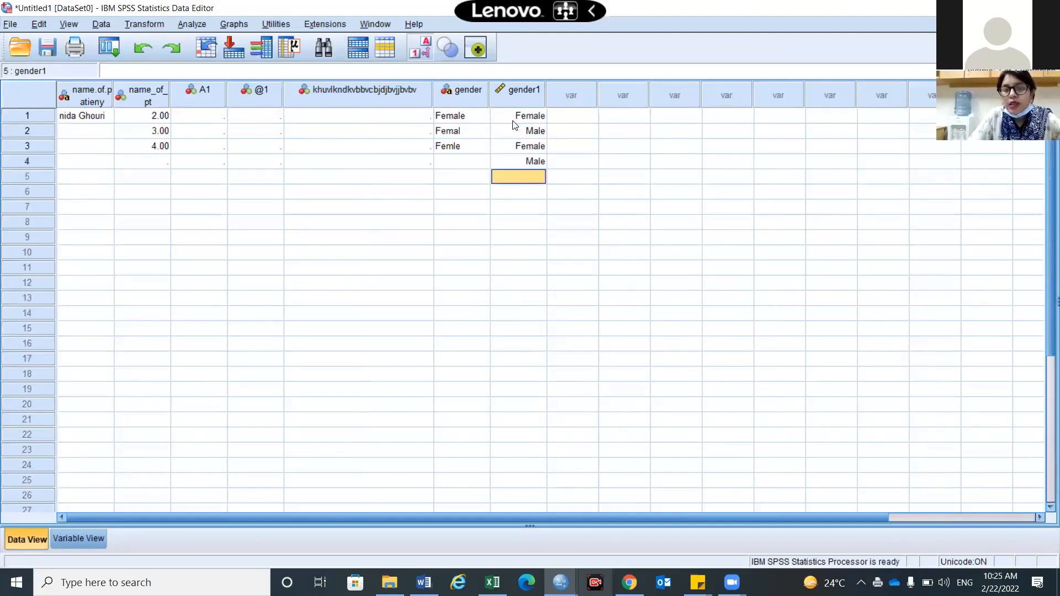
type("2")
key("Return")
type("2")
key("Return")
type("1")
key("Return")
type("1")
key("Return")
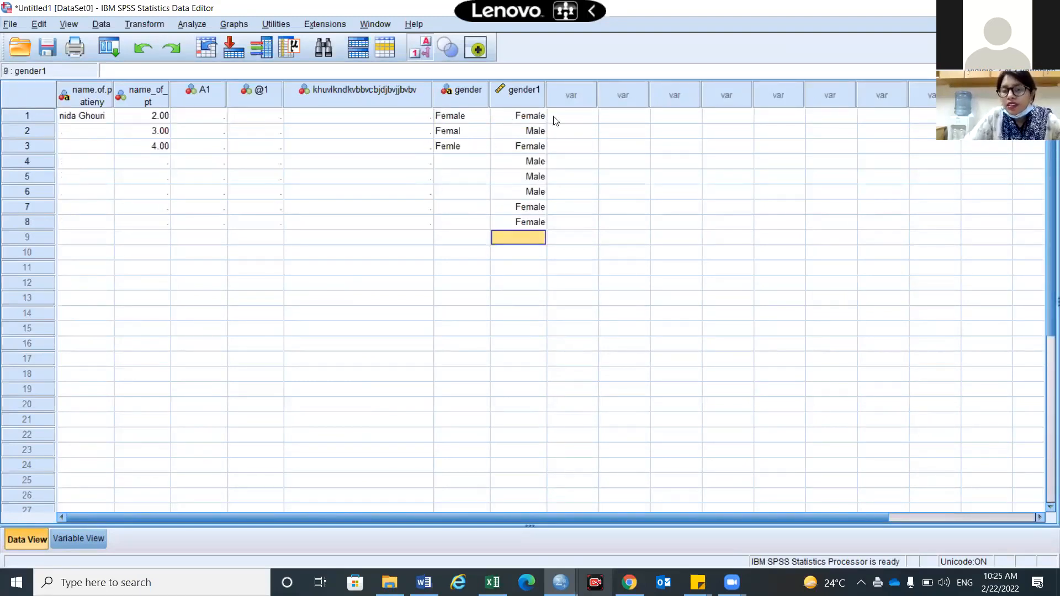
Pick Female for gender1 row 9 and Male for row 10 from the label dropdown
double_click(542, 242)
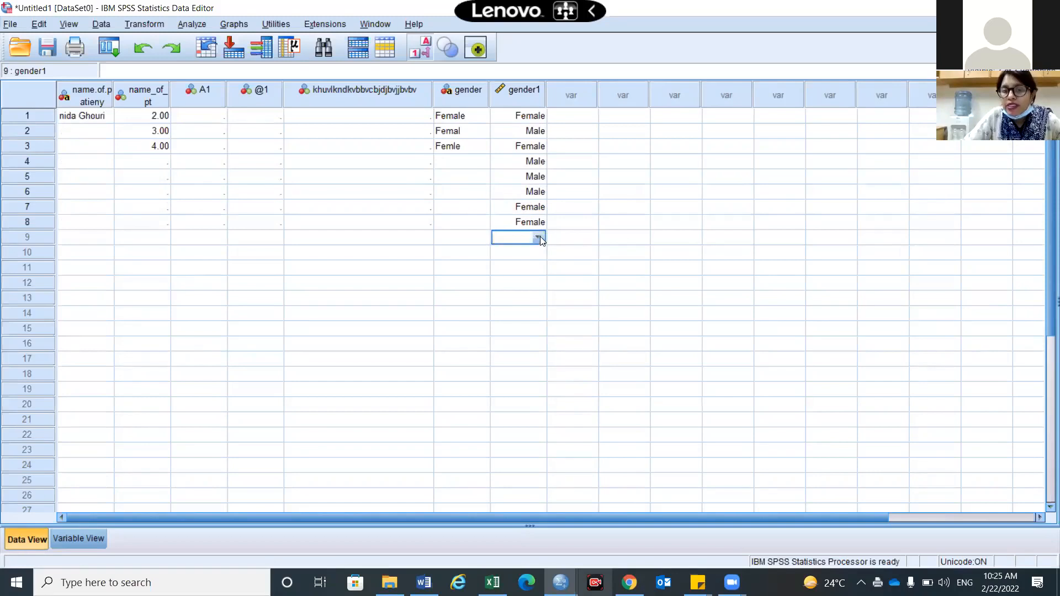
left_click(539, 237)
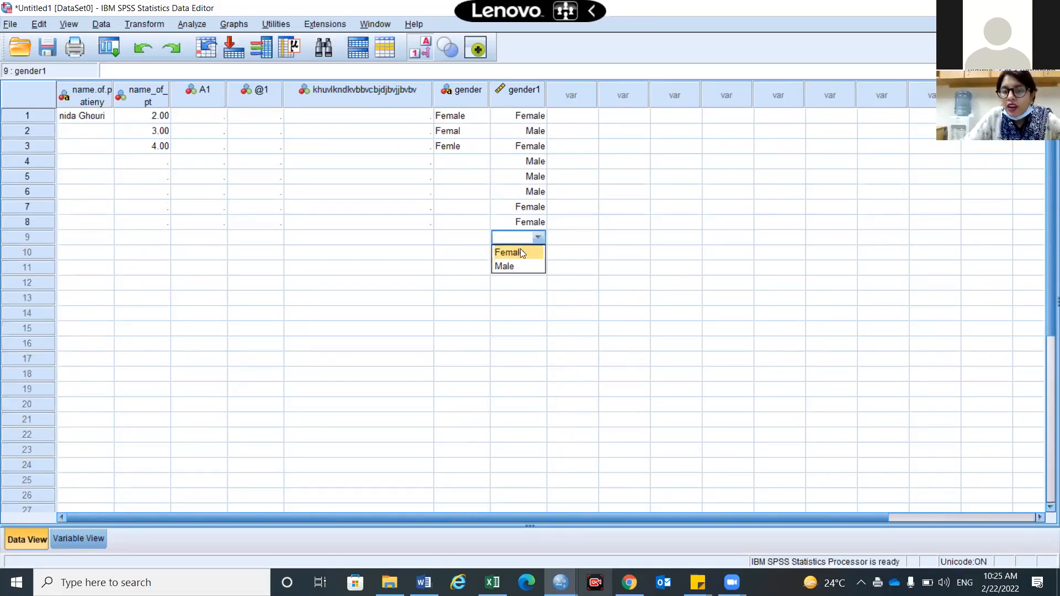
left_click(519, 253)
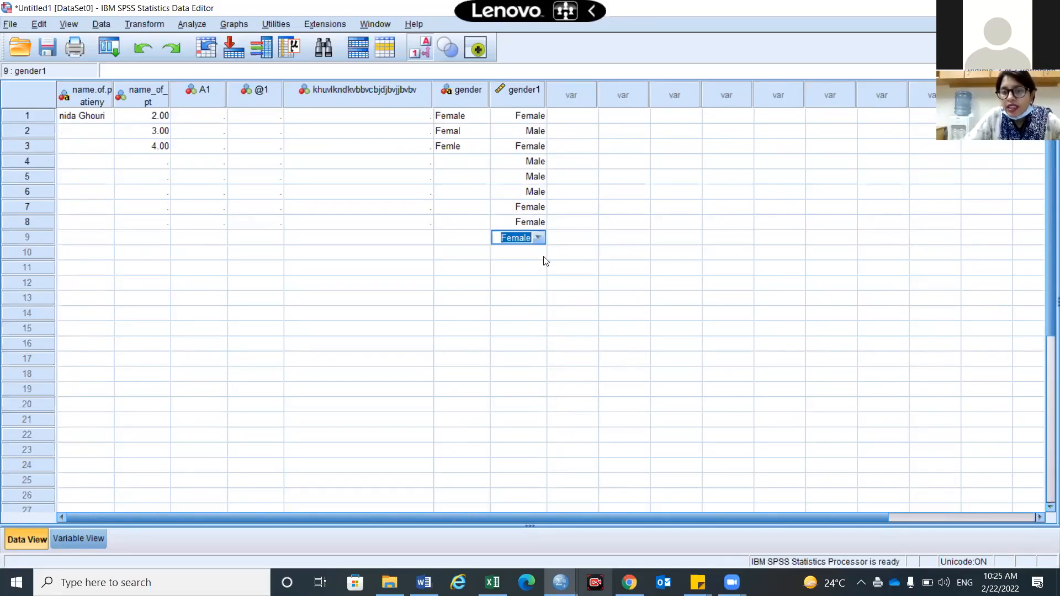
left_click(543, 255)
left_click(543, 255)
left_click(540, 254)
left_click(536, 281)
left_click(574, 267)
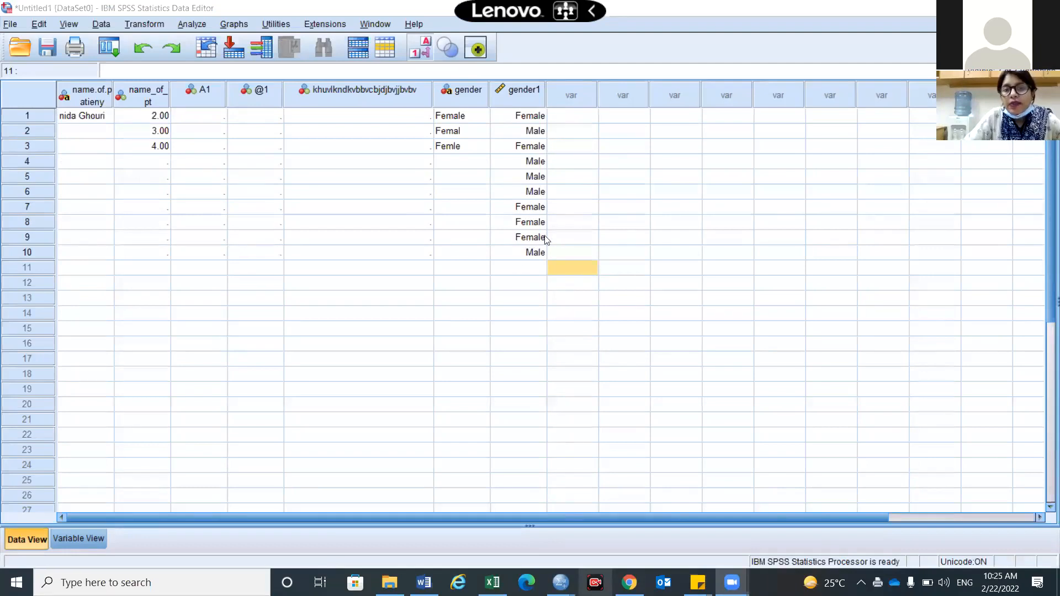
Toggle Value Labels to compare gender1's 1/2 codes with Female/Male, leaving labels shown
left_click(425, 54)
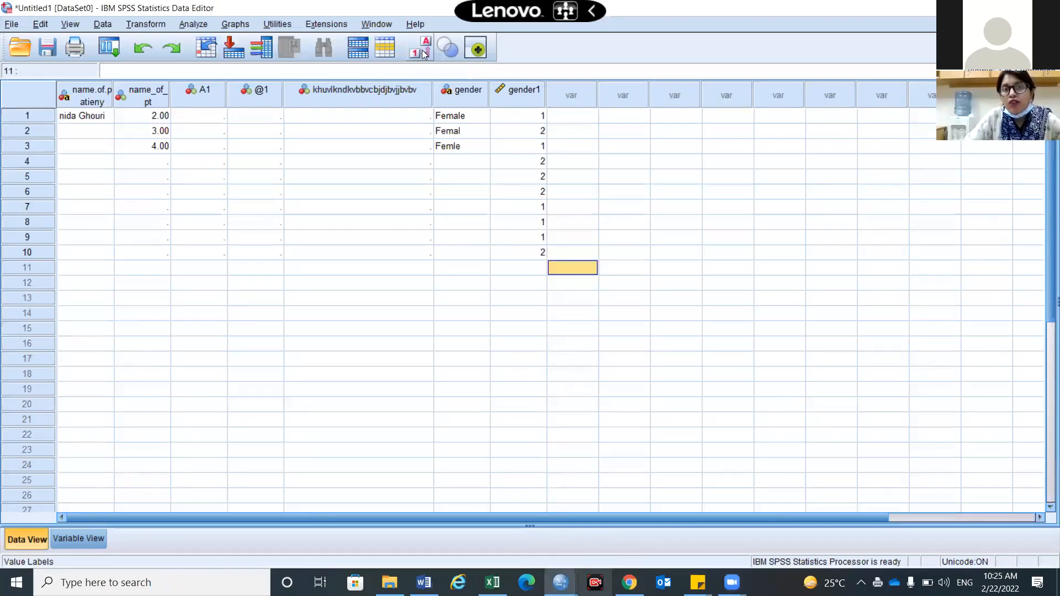
left_click(423, 49)
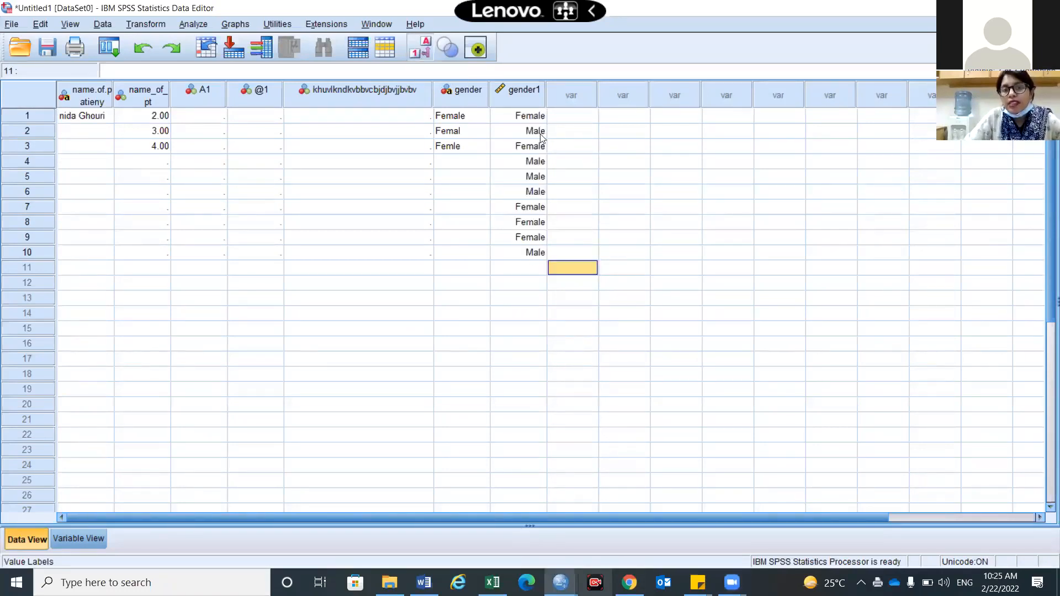
left_click(423, 42)
left_click(422, 42)
left_click(423, 43)
left_click(423, 43)
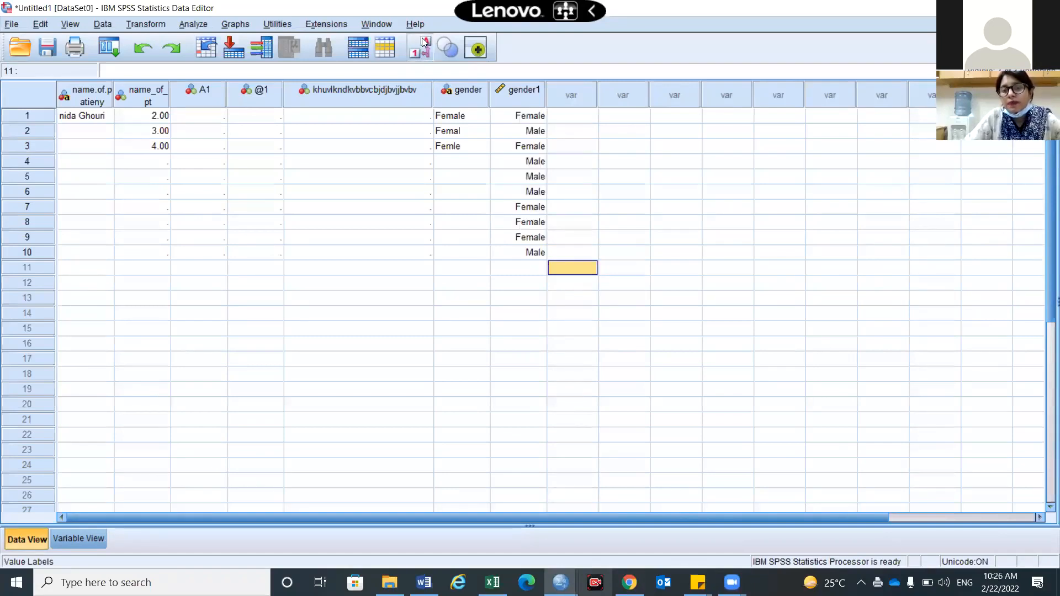
left_click(424, 42)
left_click(423, 42)
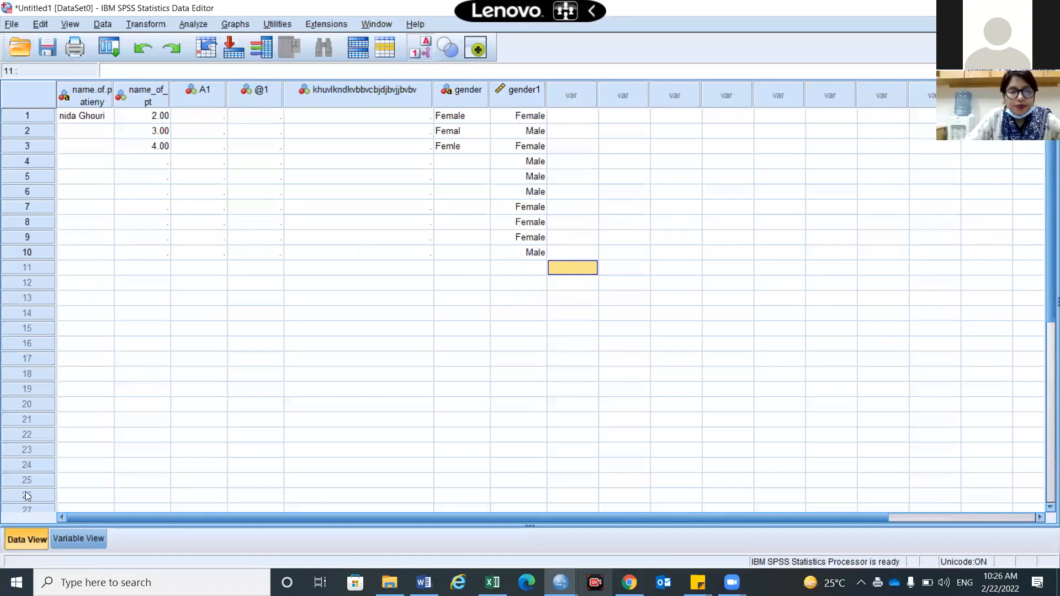
left_click(72, 542)
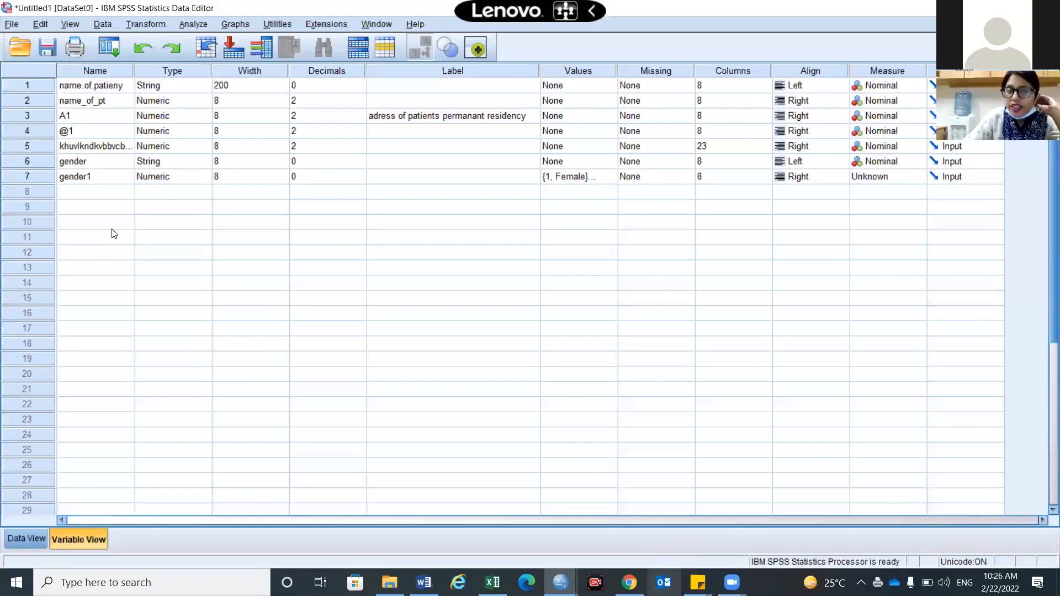
Check @1's Variable Type is Numeric, width 8, 2 decimals, then return to Data View
left_click(34, 535)
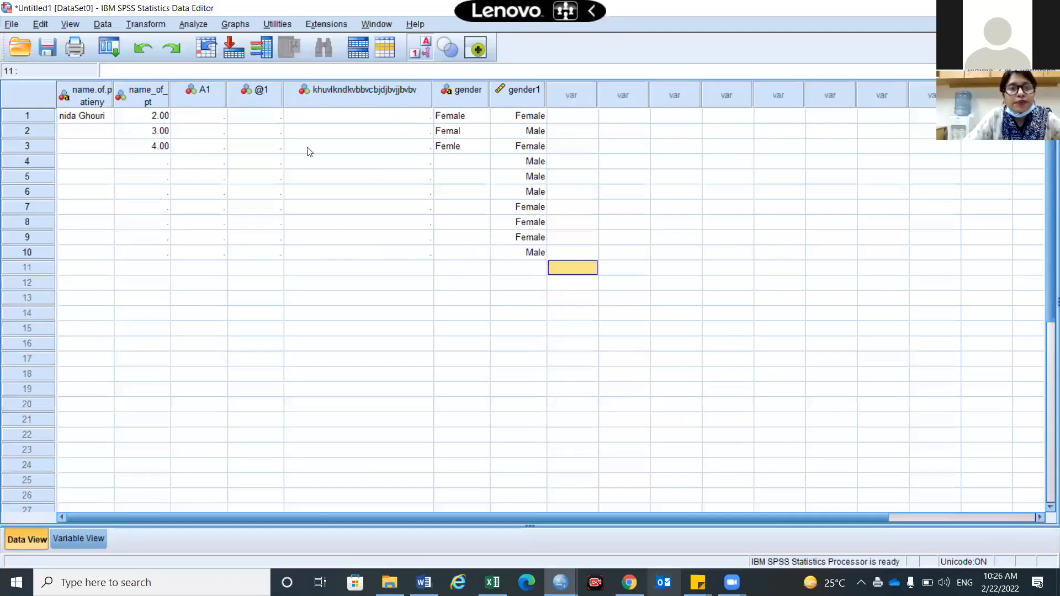
double_click(253, 88)
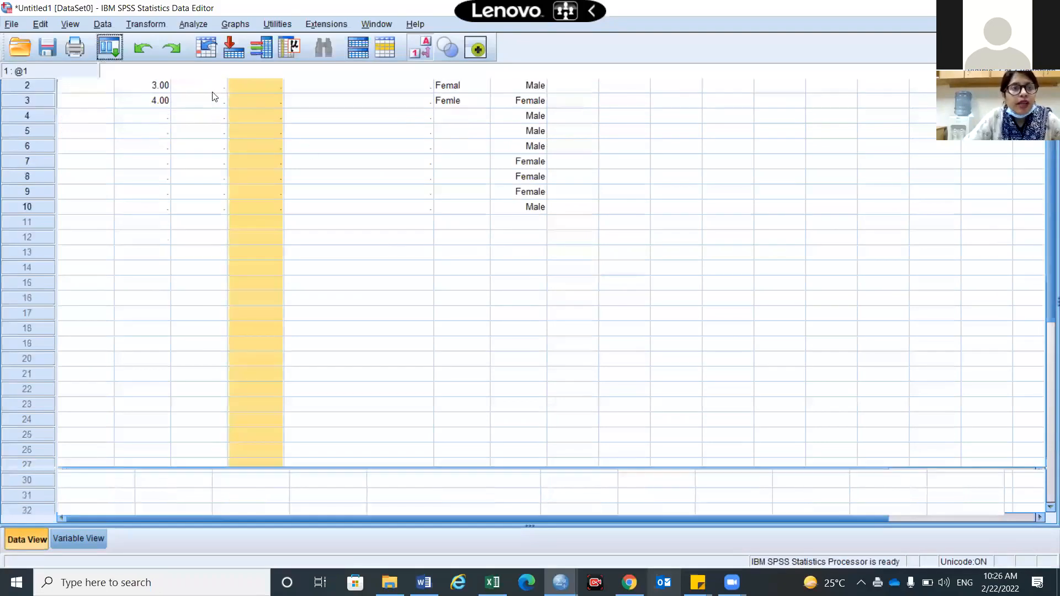
double_click(206, 86)
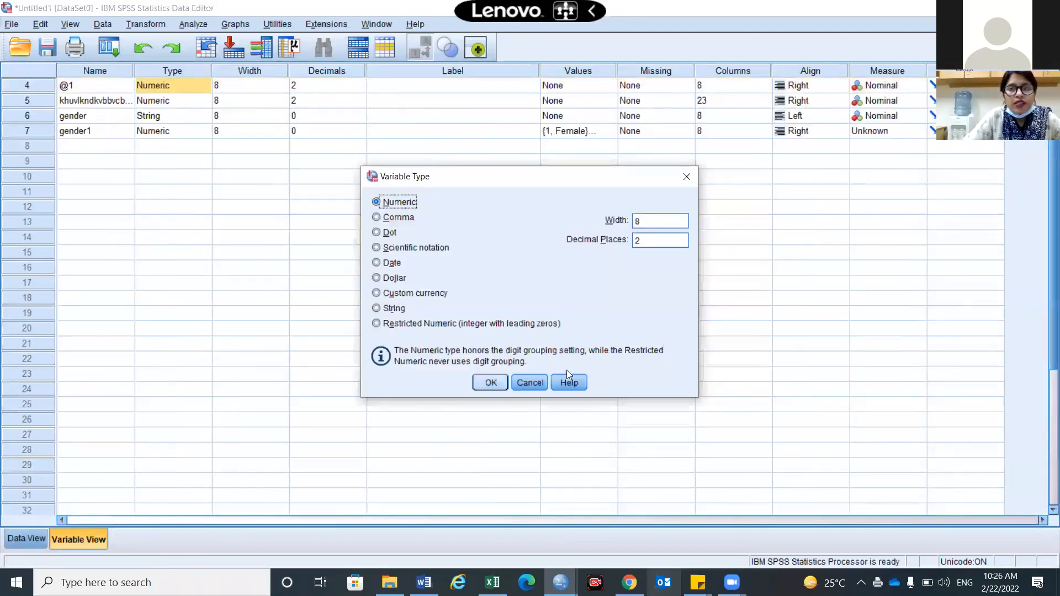
left_click(490, 383)
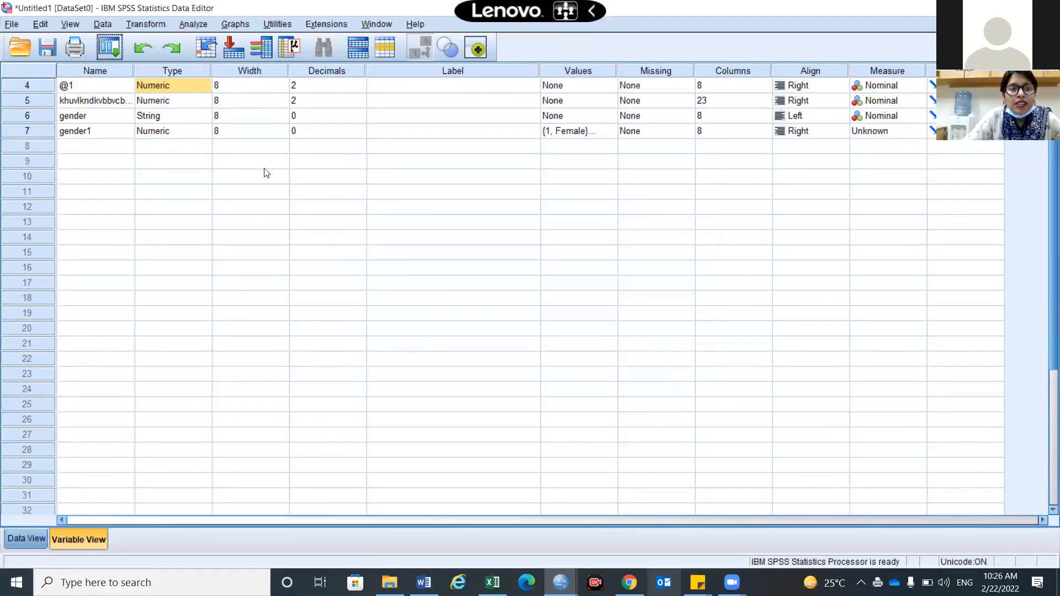
key("ctrl+t")
left_click(259, 120)
Type 29, 30, 31, 25, 999, 999 into @1 rows 1–6, then show Variable View
type("29")
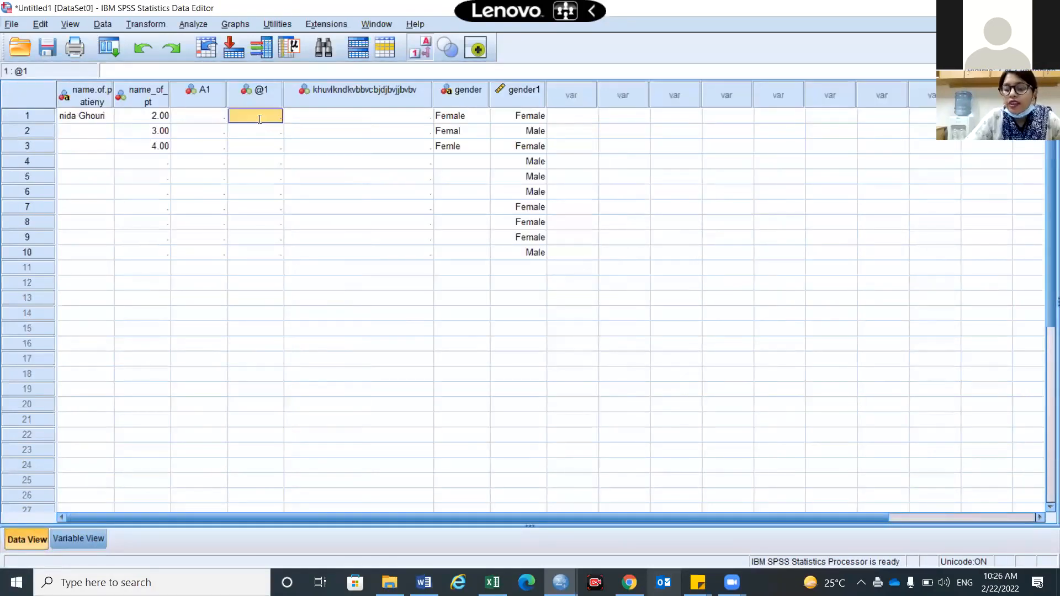
key("Return")
type("30")
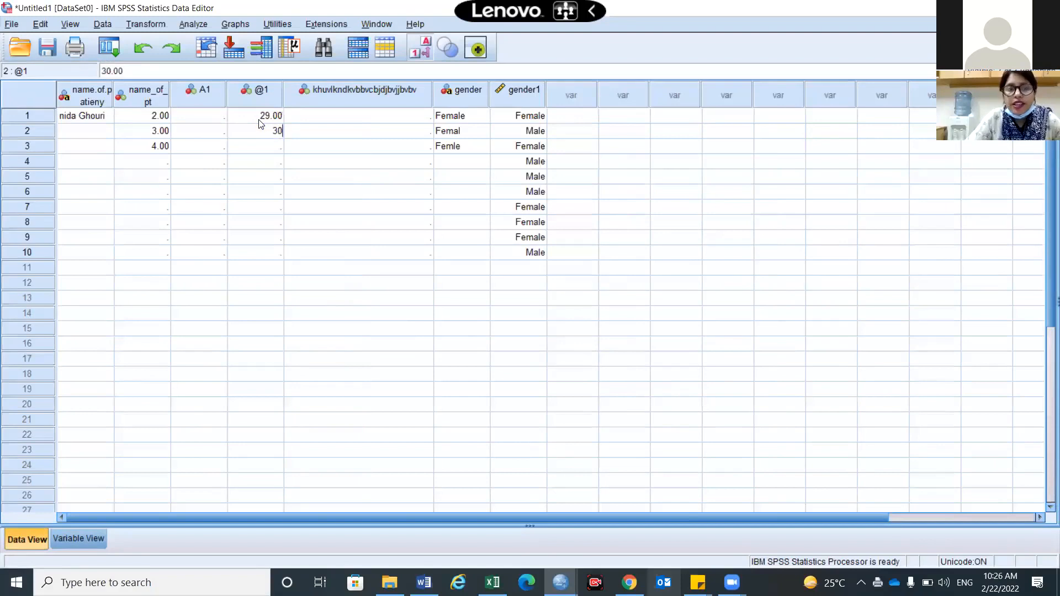
key("Return")
type("31")
key("Return")
type("25")
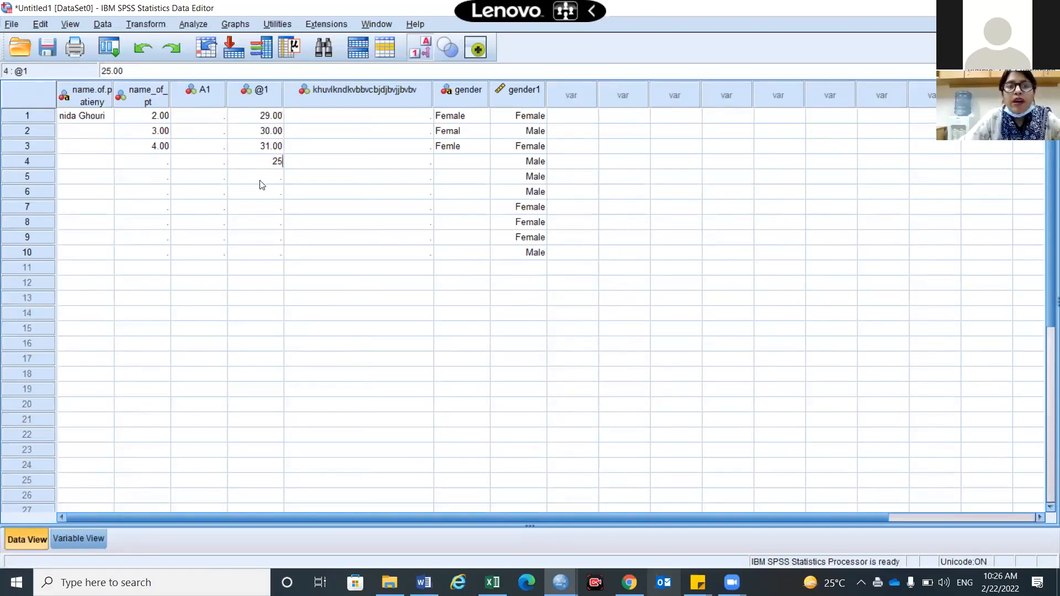
key("Return")
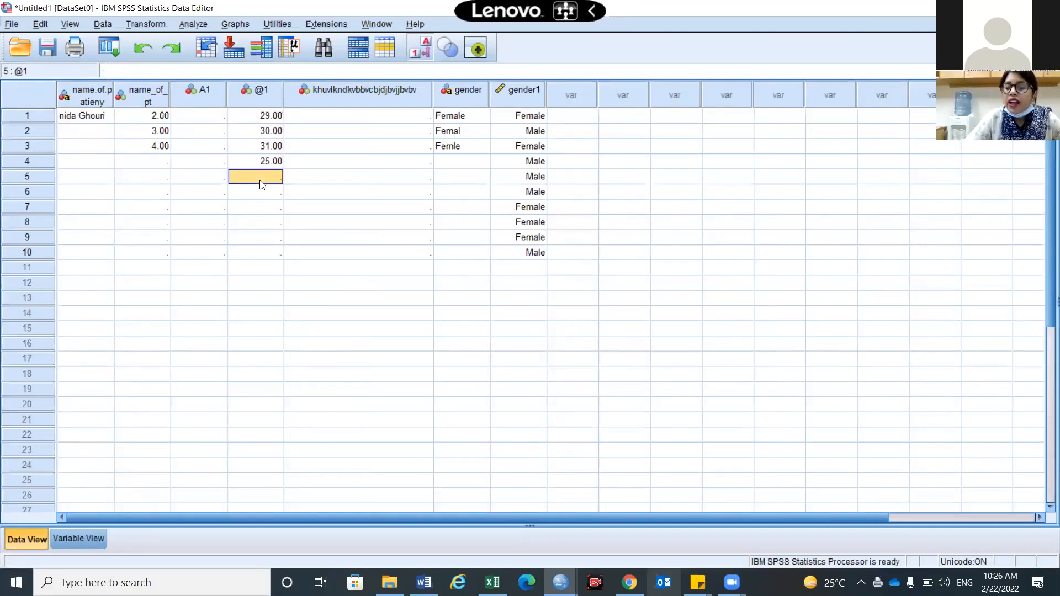
type("999")
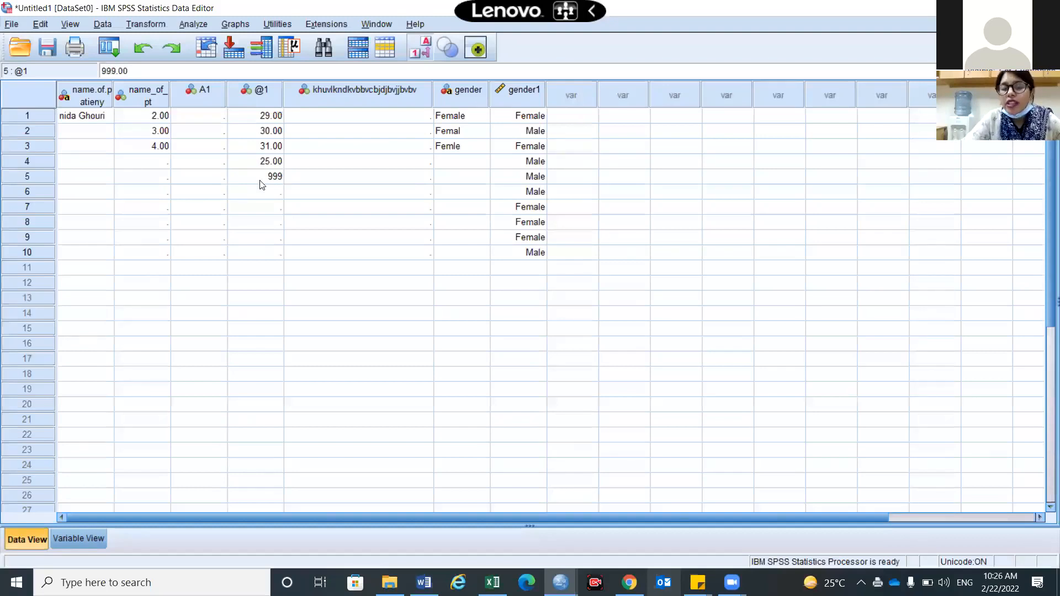
key("Return")
type("999")
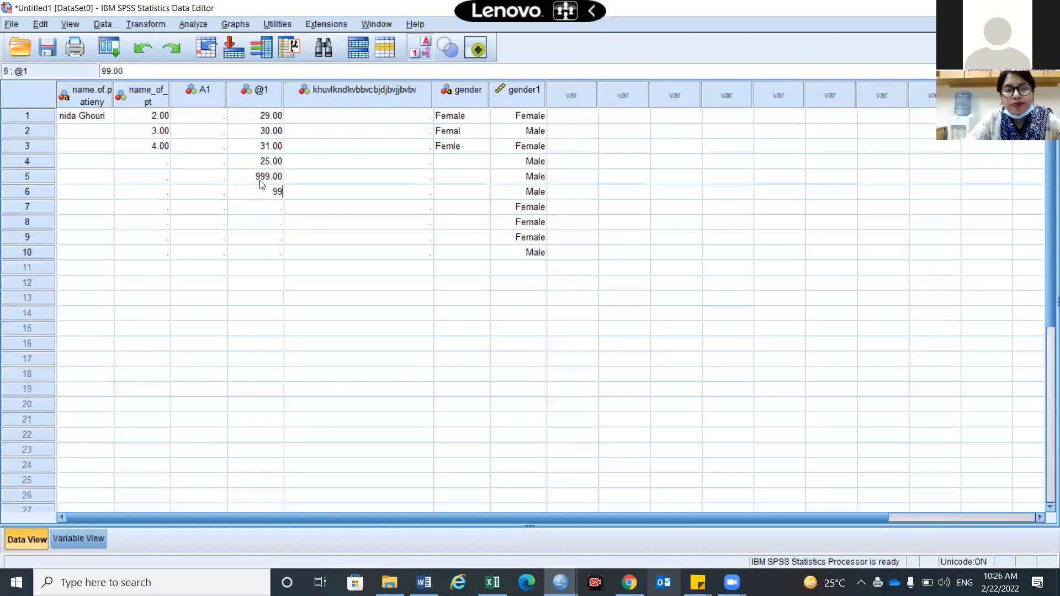
key("Return")
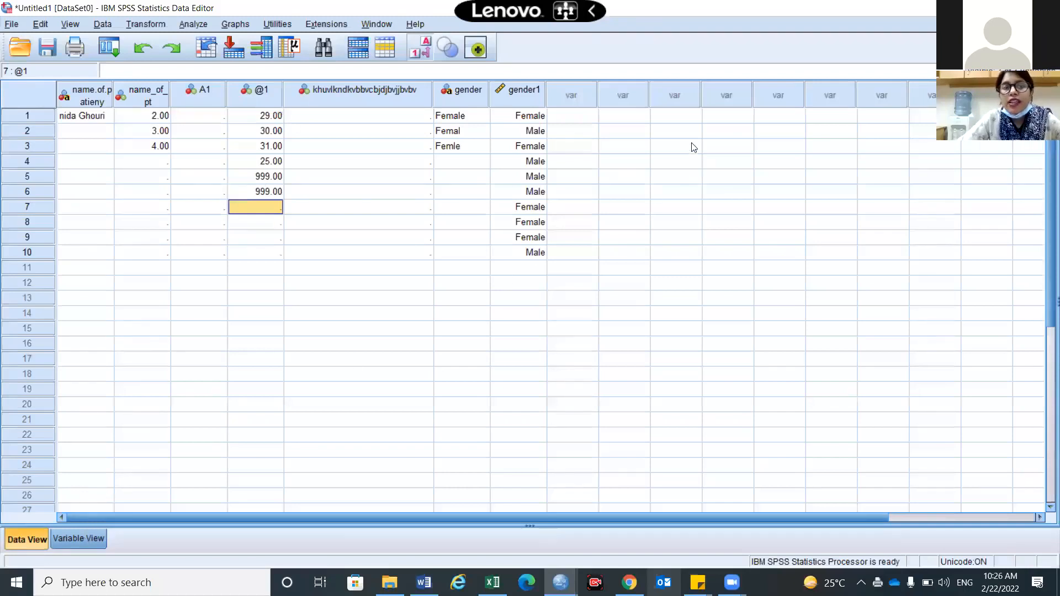
key("ctrl+t")
Declare 999 as a discrete missing value for @1, then go back to Data View
left_click(686, 89)
left_click(460, 270)
type("999")
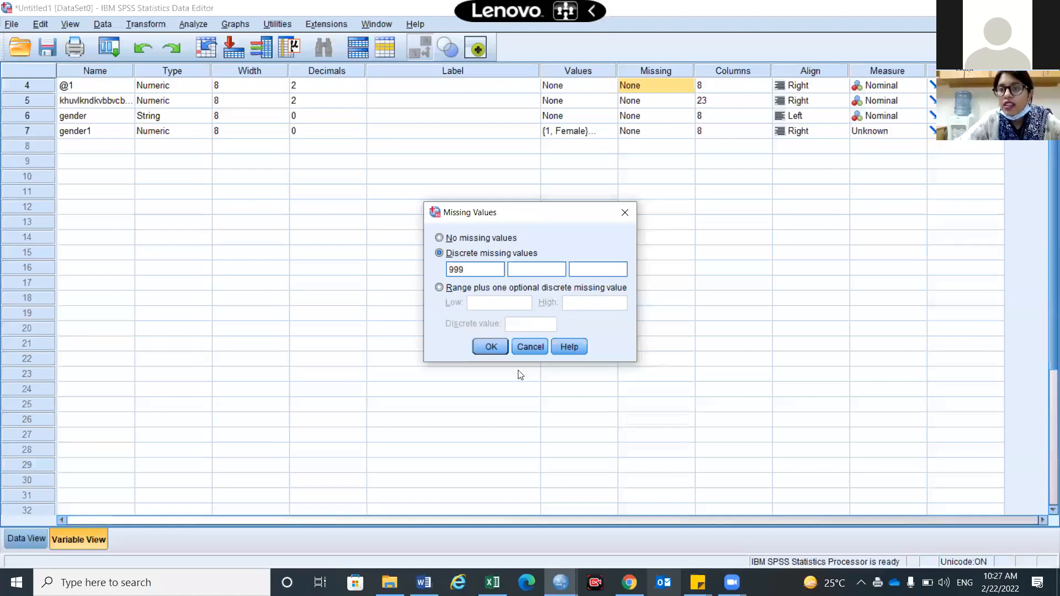
left_click(493, 343)
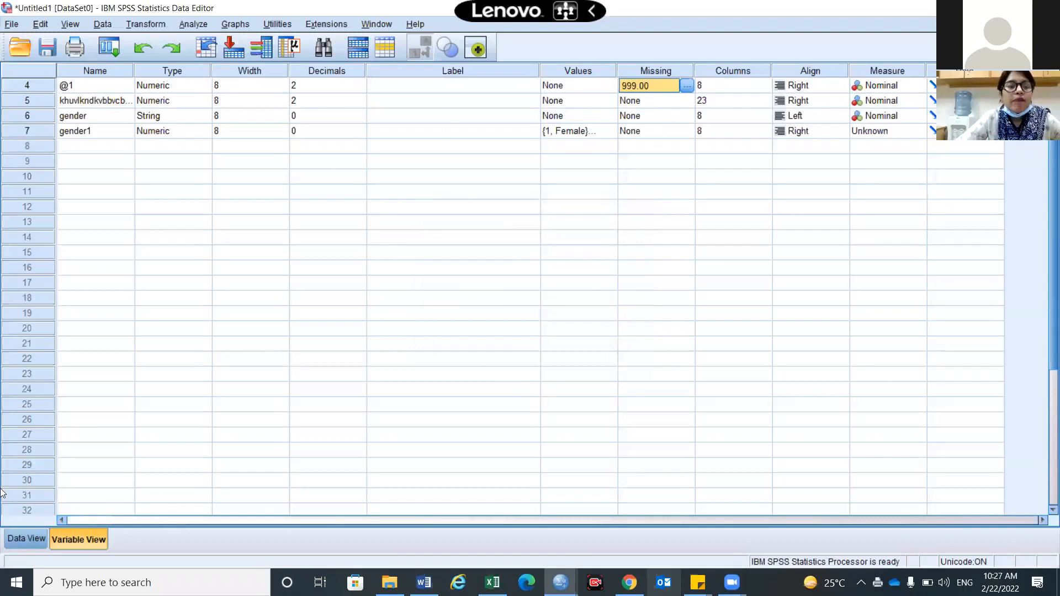
left_click(18, 544)
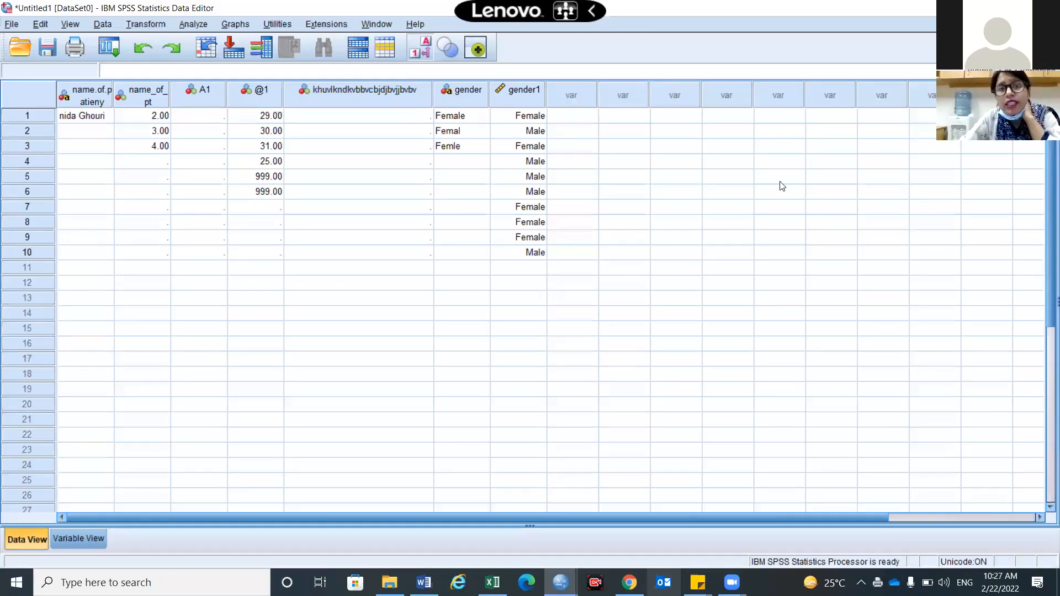
left_click(79, 533)
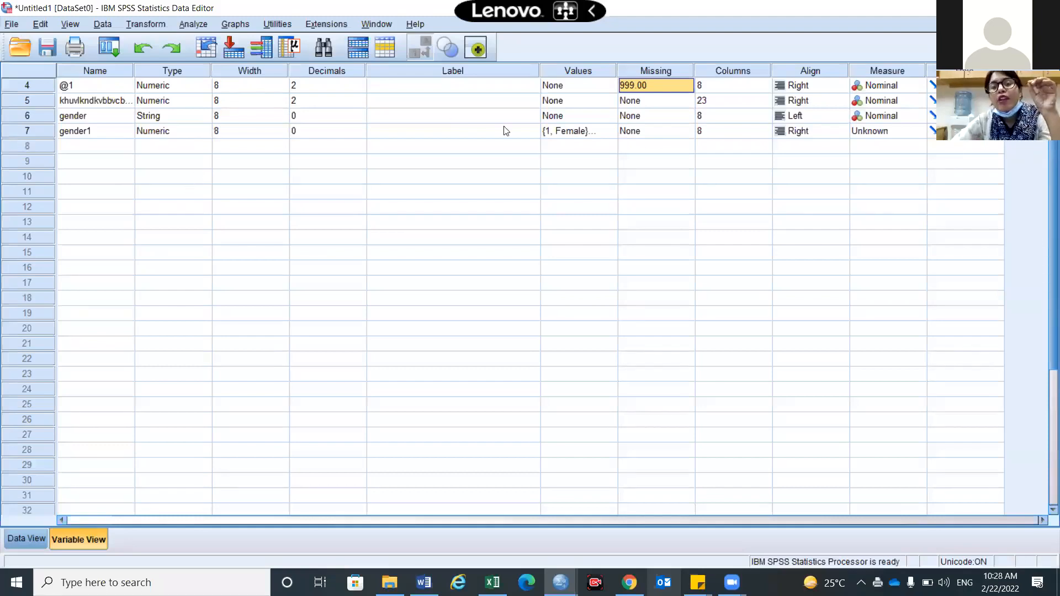
left_click(620, 132)
left_click(611, 133)
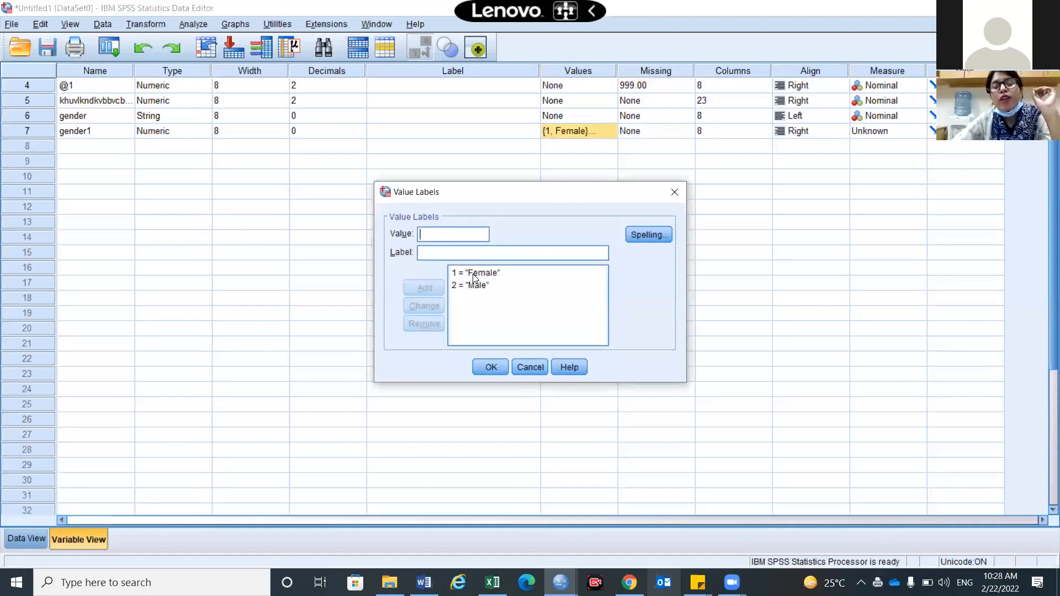
left_click(492, 368)
left_click(36, 540)
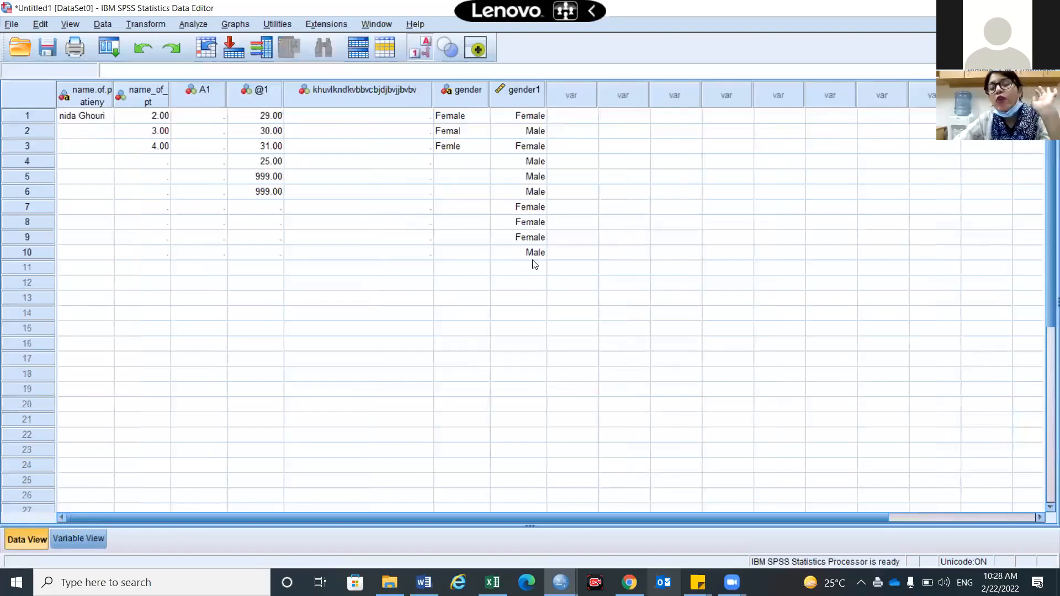
Set gender1 to Female in row 11 from the value-label list, and enter 2 (Male) in row 12
right_click(542, 269)
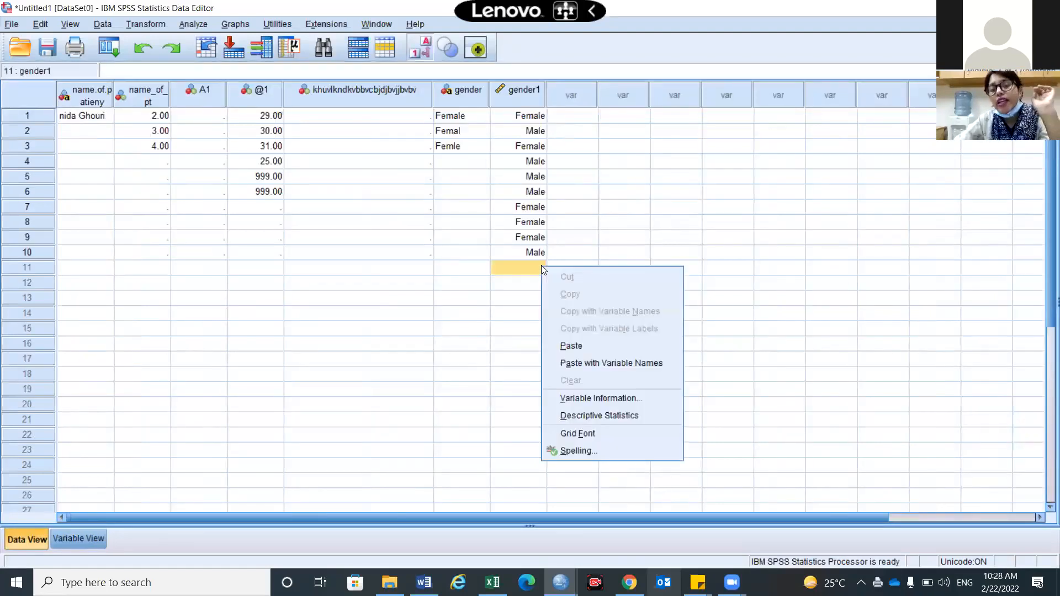
left_click(539, 269)
left_click(528, 304)
left_click(527, 268)
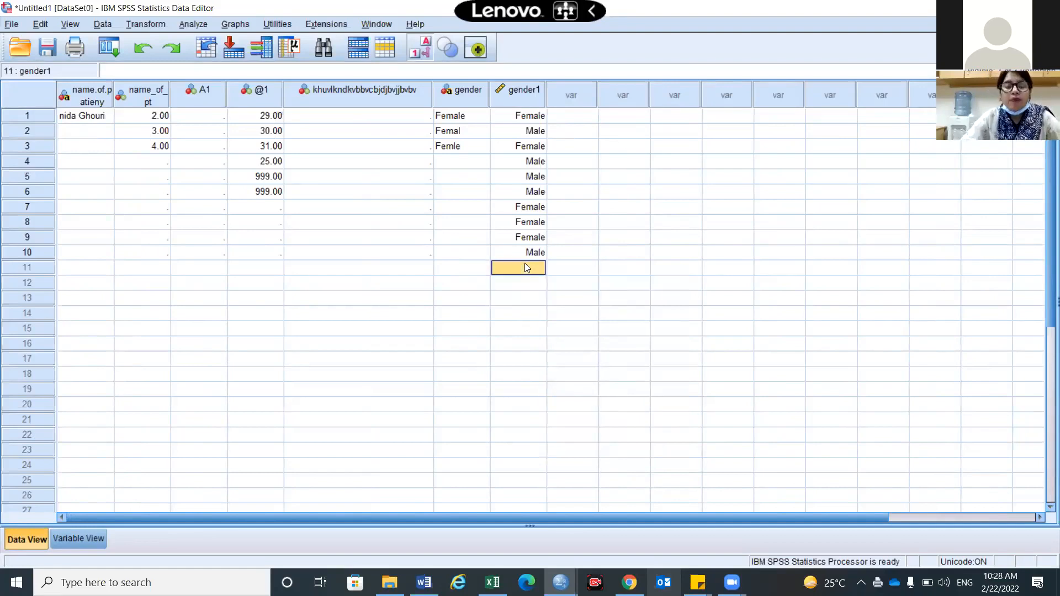
type("female")
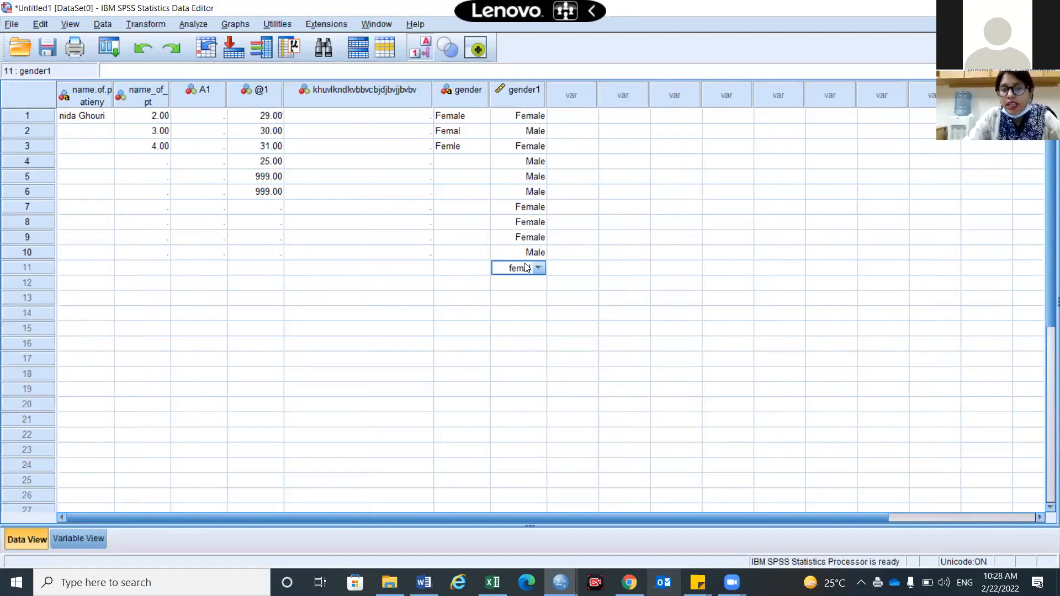
key("Return")
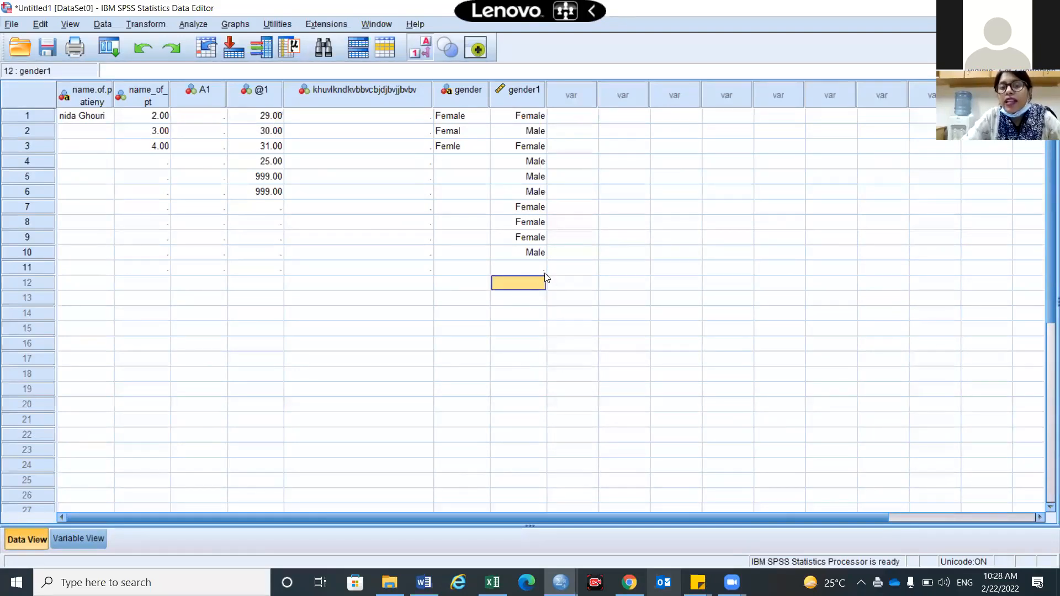
double_click(542, 269)
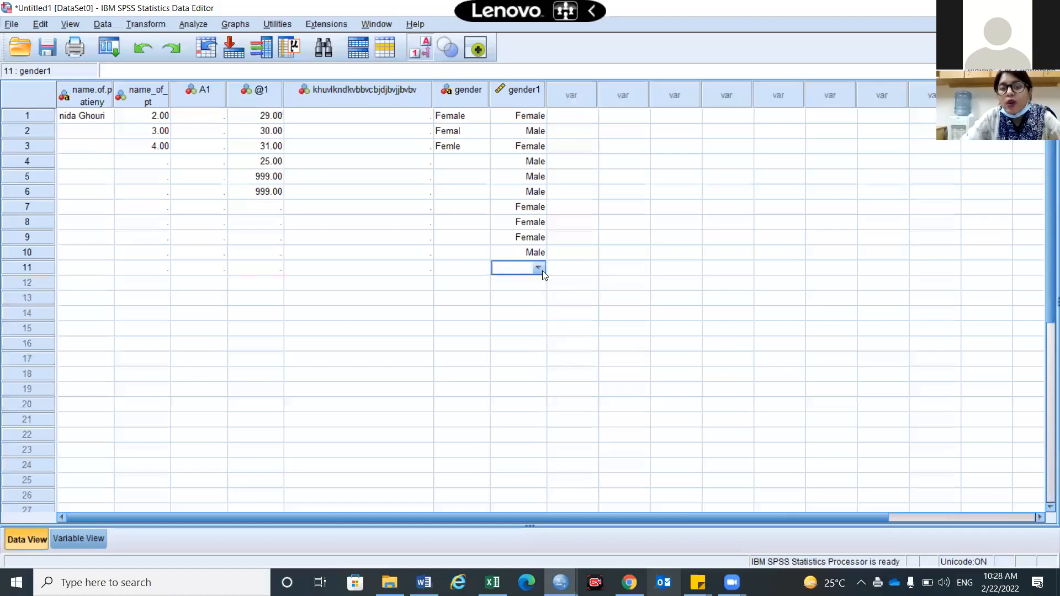
left_click(543, 271)
left_click(537, 285)
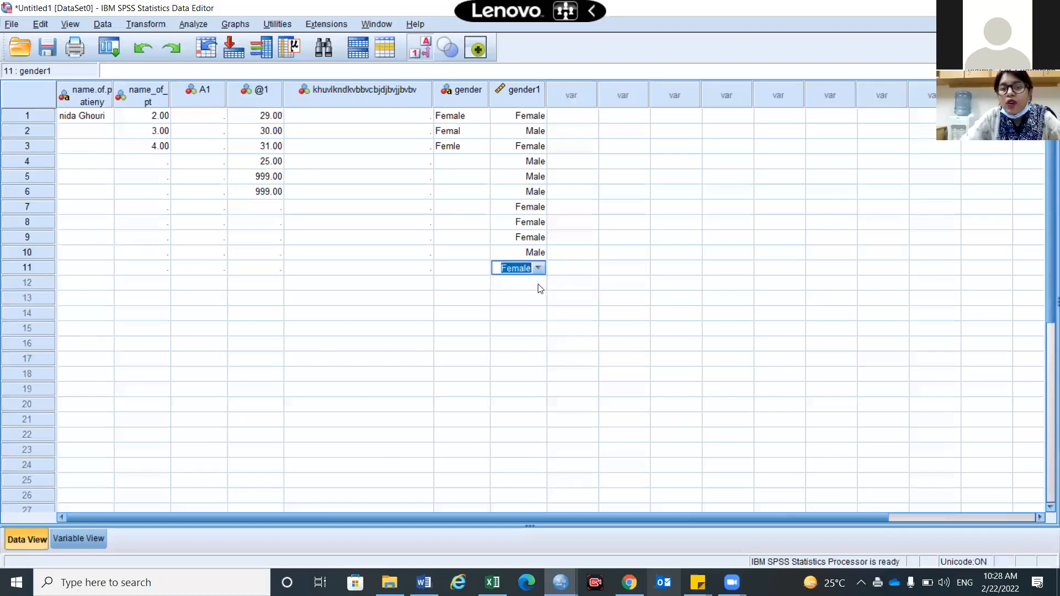
left_click(540, 288)
type("2")
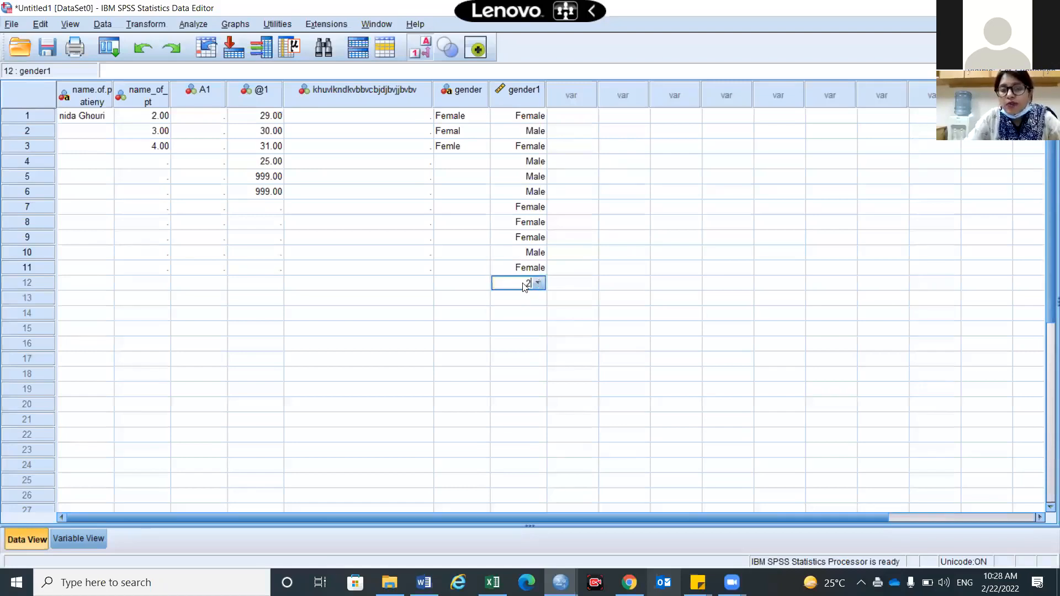
key("Return")
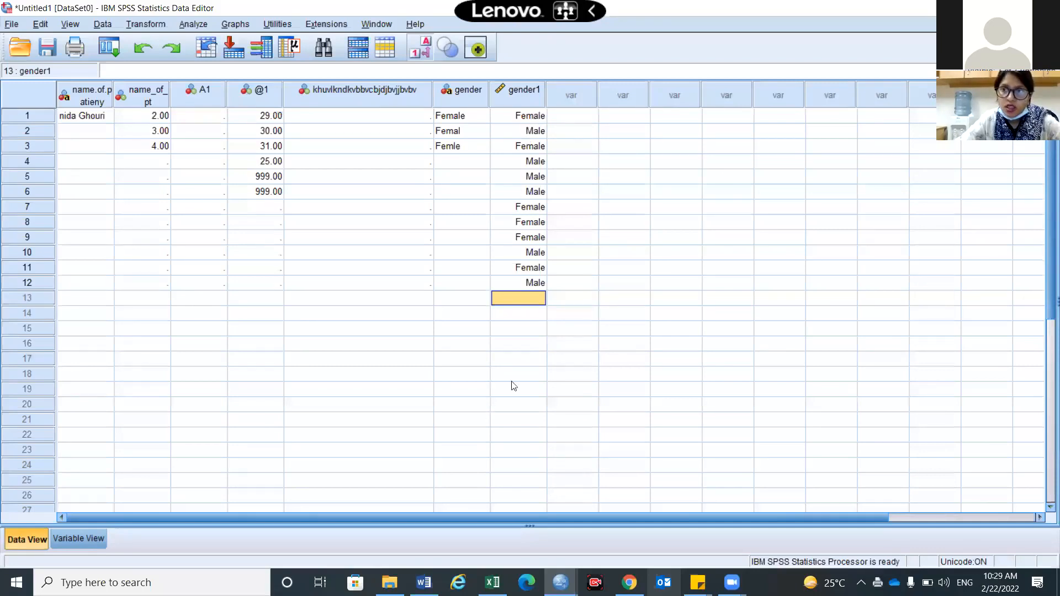
Set @1's Columns width to 7, then drag its Data View header so values like 999.00 show fully
left_click(63, 540)
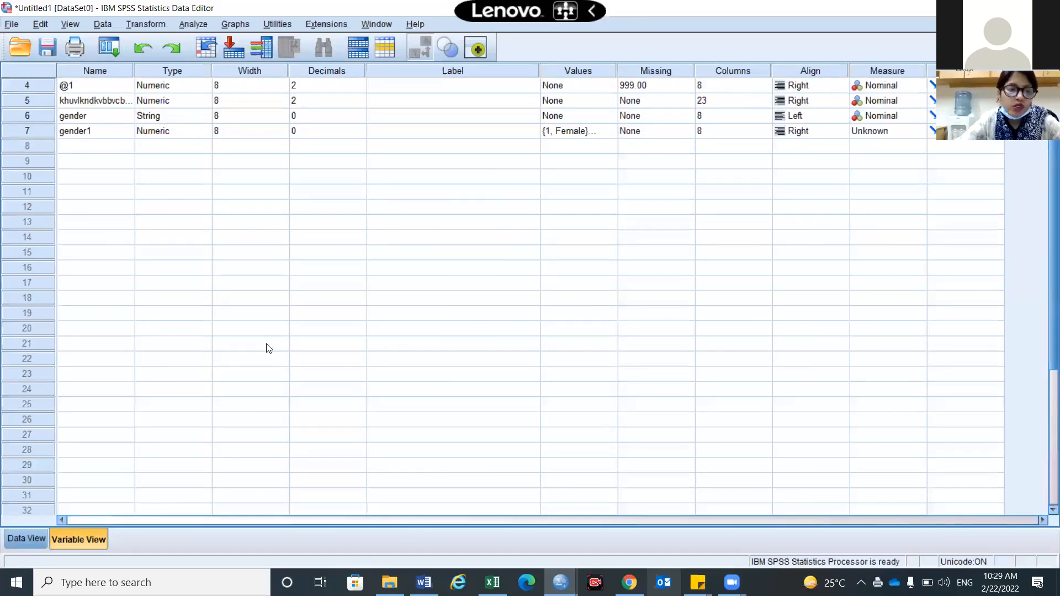
left_click(767, 88)
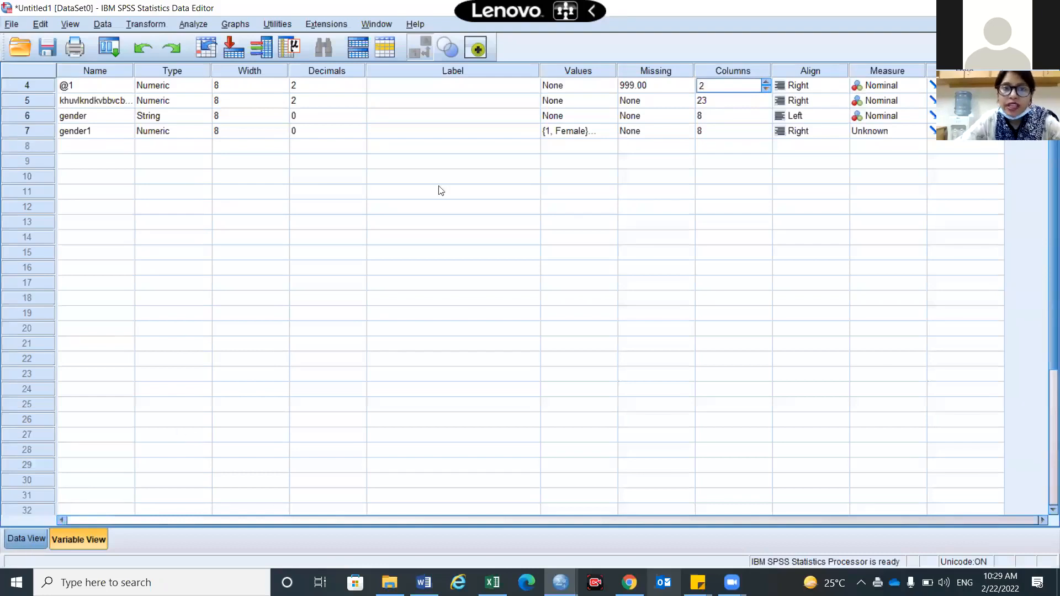
key("ctrl+t")
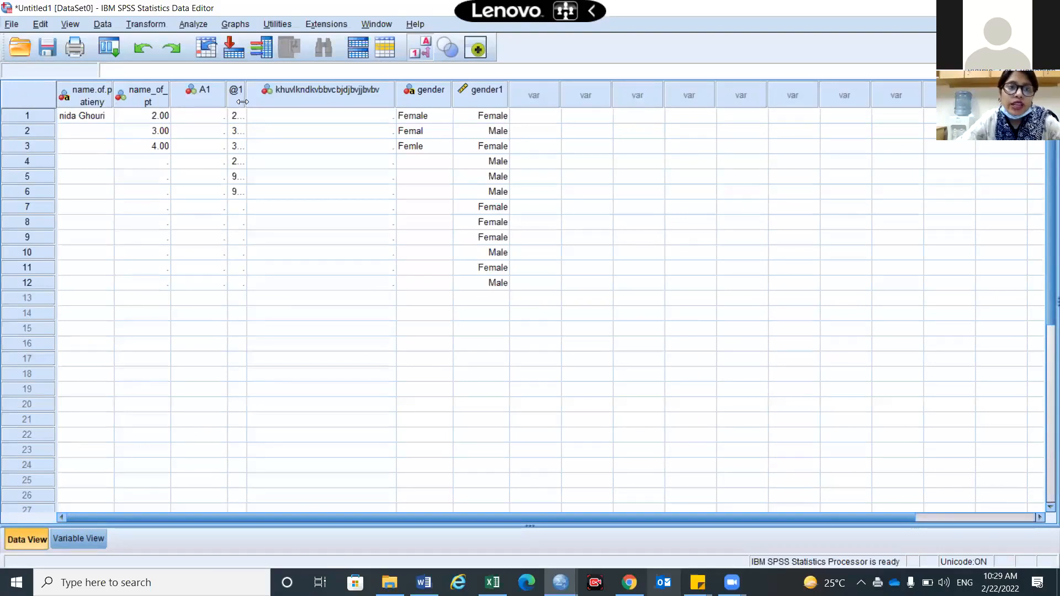
left_click_drag(297, 105, 380, 127)
mouse_move(278, 135)
left_mouse_down()
mouse_move(248, 135)
mouse_move(296, 134)
mouse_move(277, 130)
left_mouse_up()
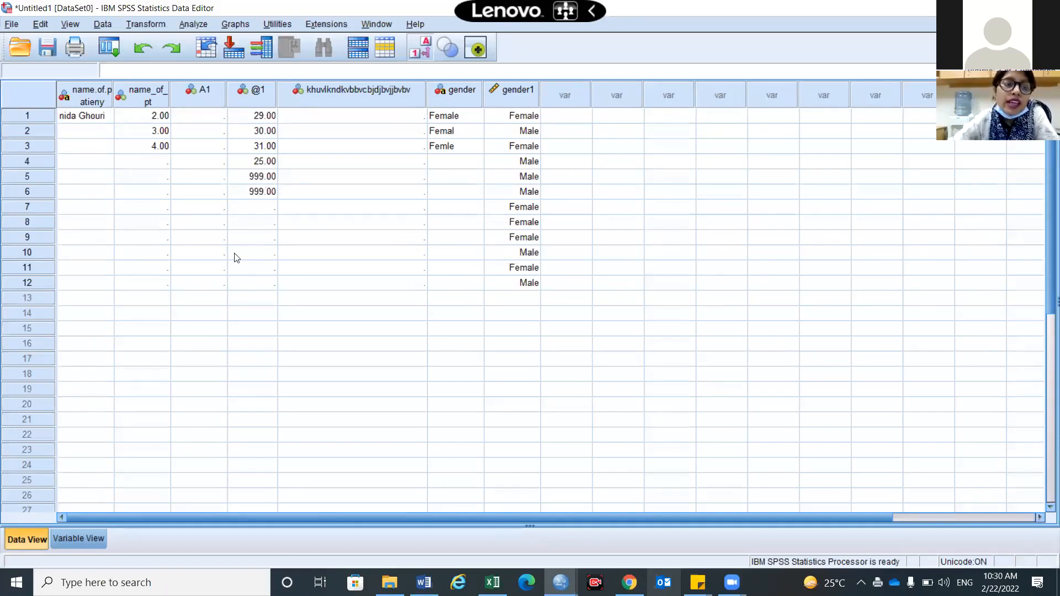
left_click(92, 537)
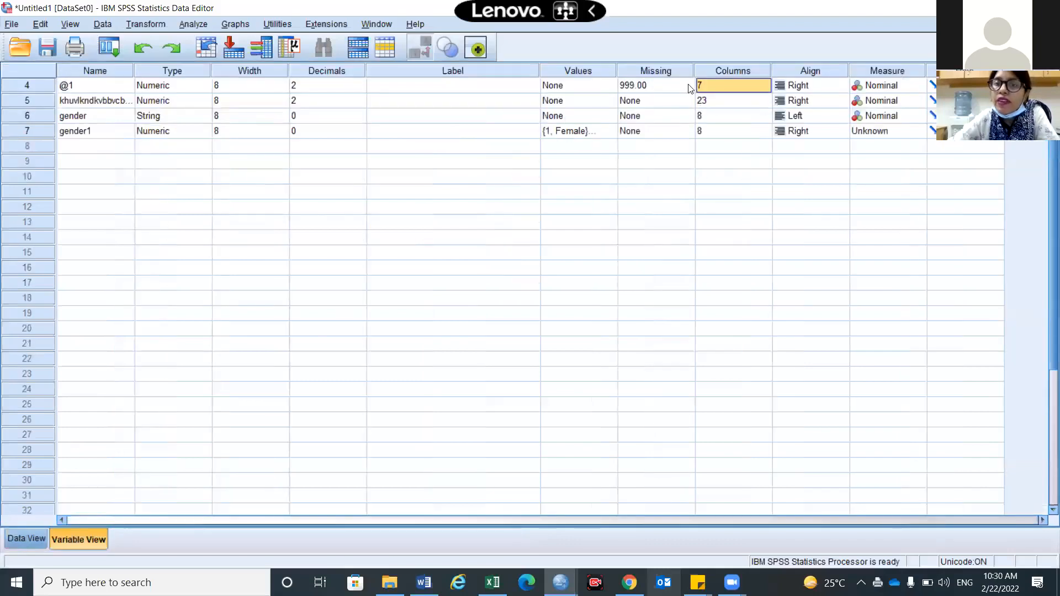
double_click(689, 86)
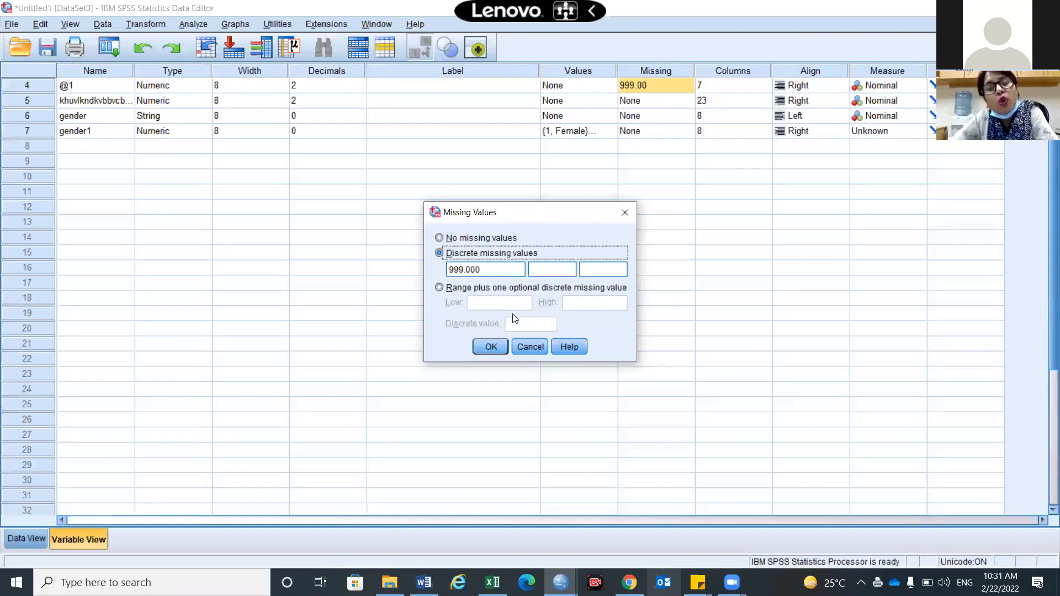
left_click(491, 346)
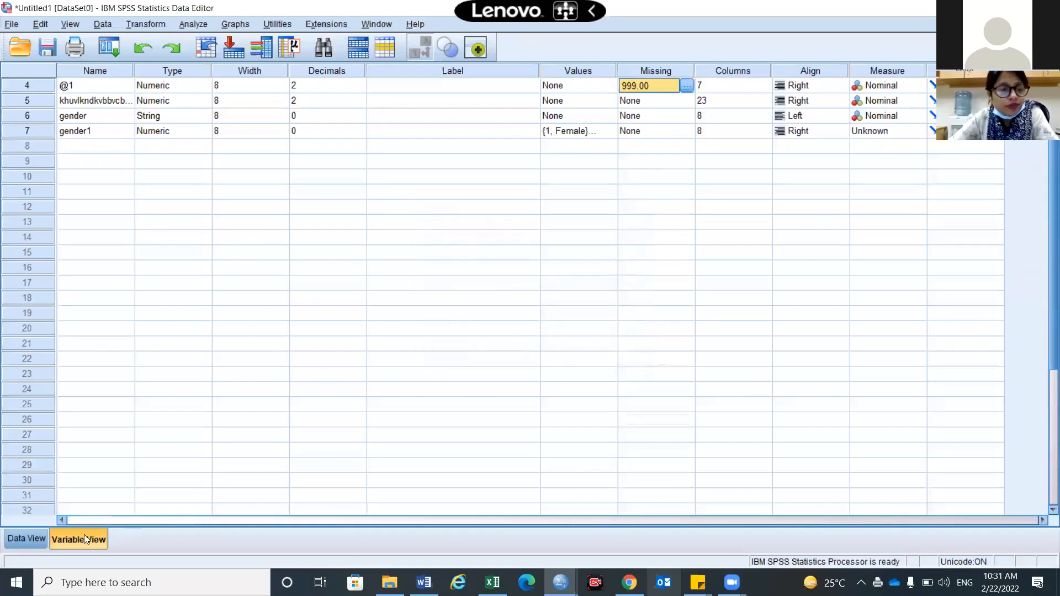
left_click(29, 537)
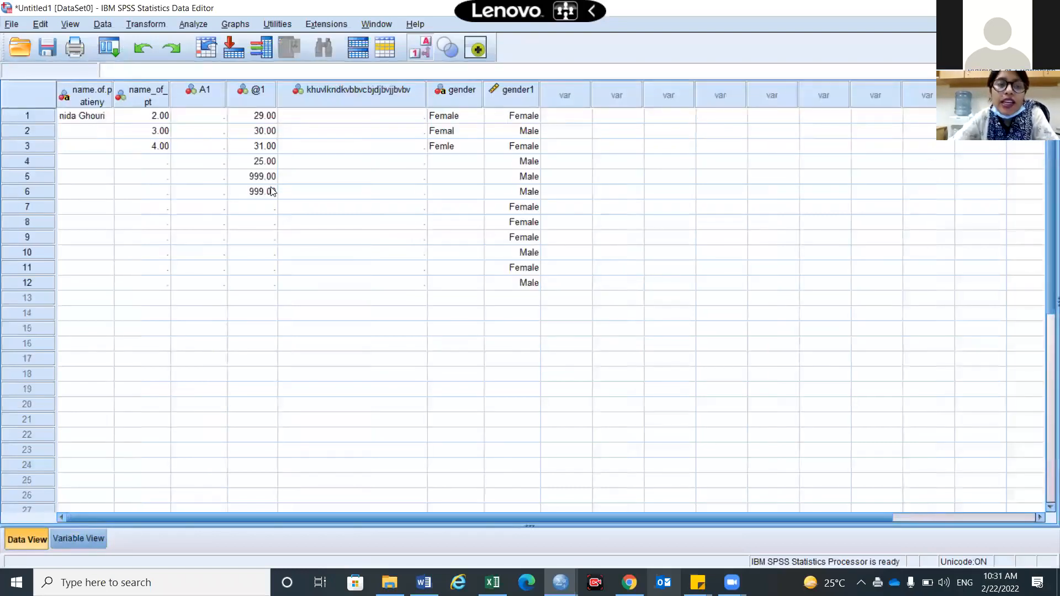
Enter 20, 18 and 999 in the @1 column for rows 7, 8 and 9
left_click(265, 267)
left_click(266, 208)
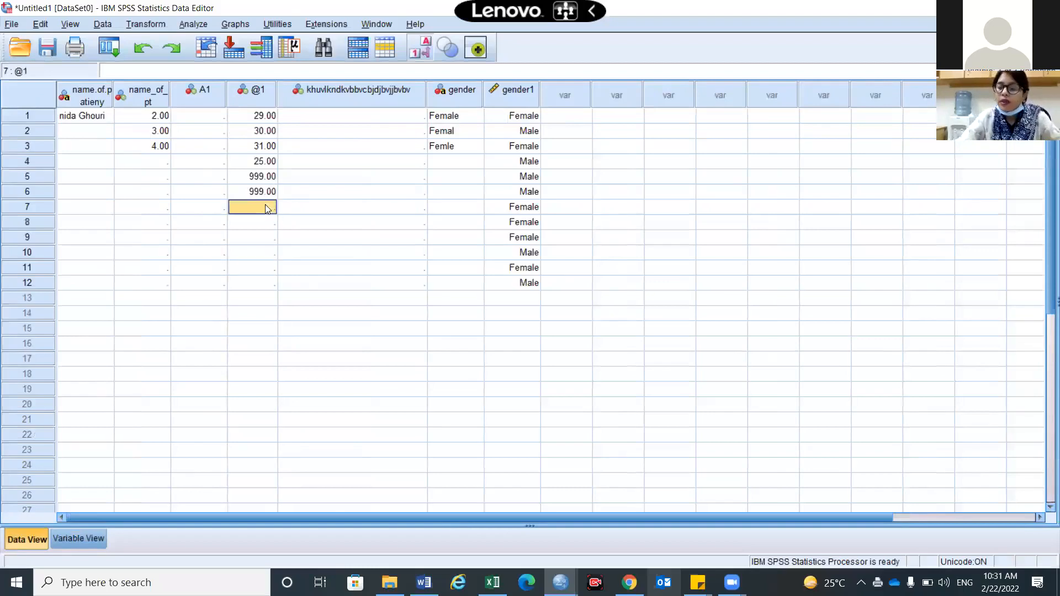
type("20")
key("Return")
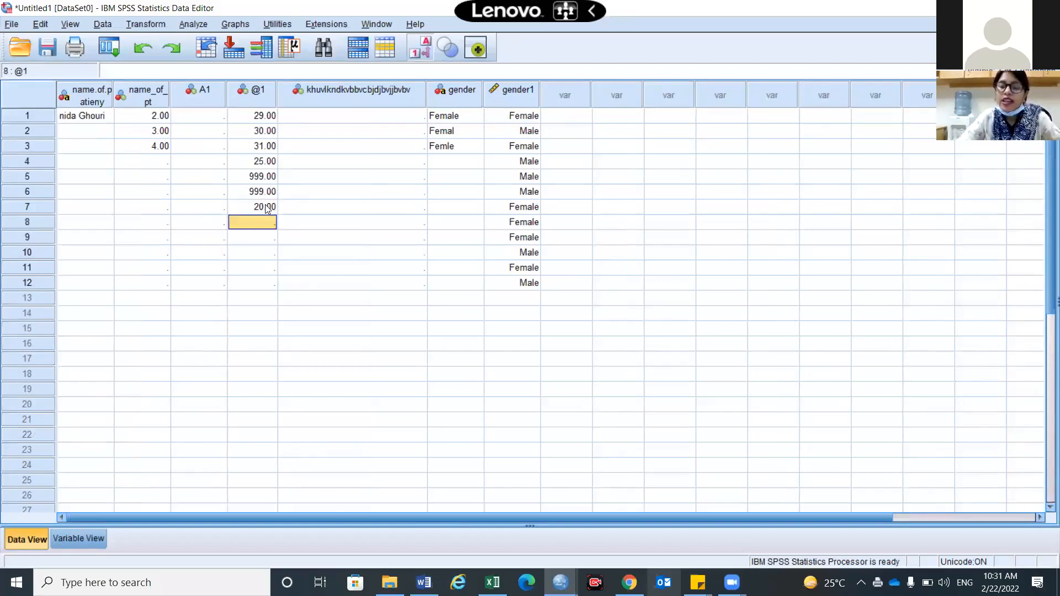
type("18")
key("Return")
type("999")
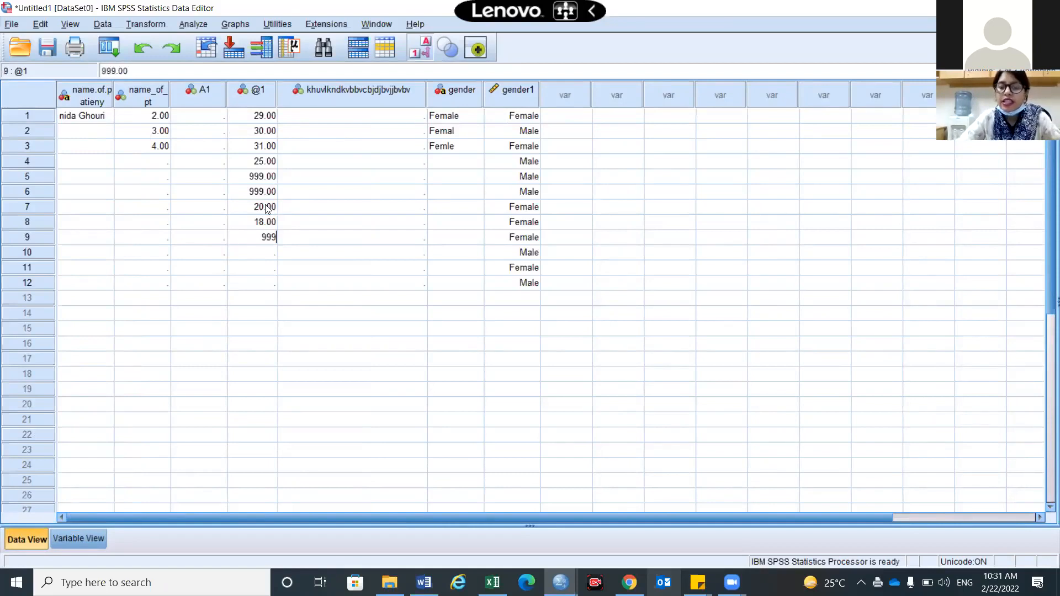
key("Return")
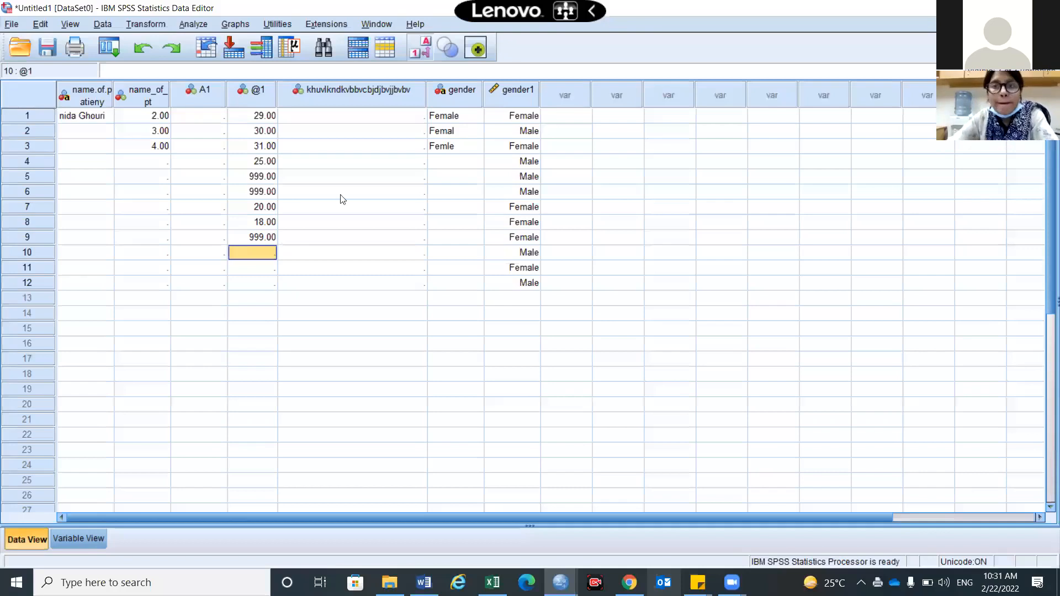
Drag the gender1 column border wider to width 11, ending in Variable View
left_click(101, 545)
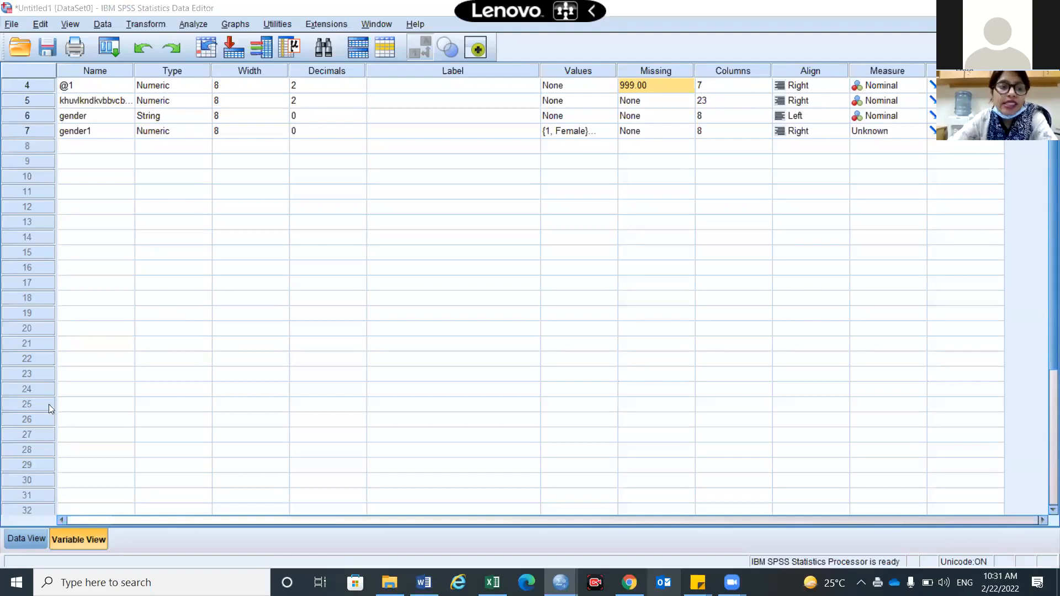
left_click(15, 539)
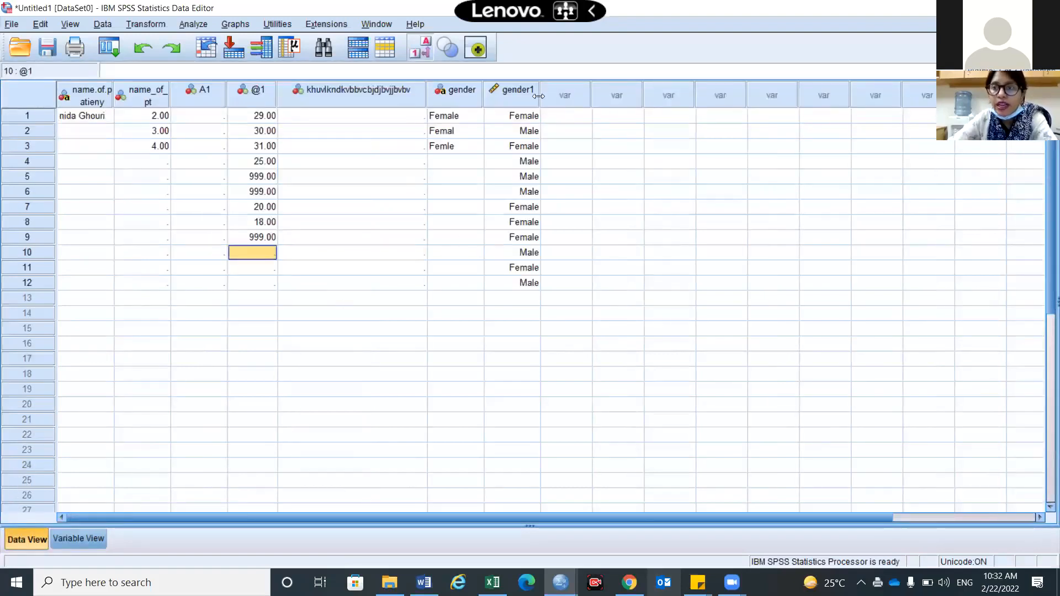
left_click_drag(539, 96, 559, 110)
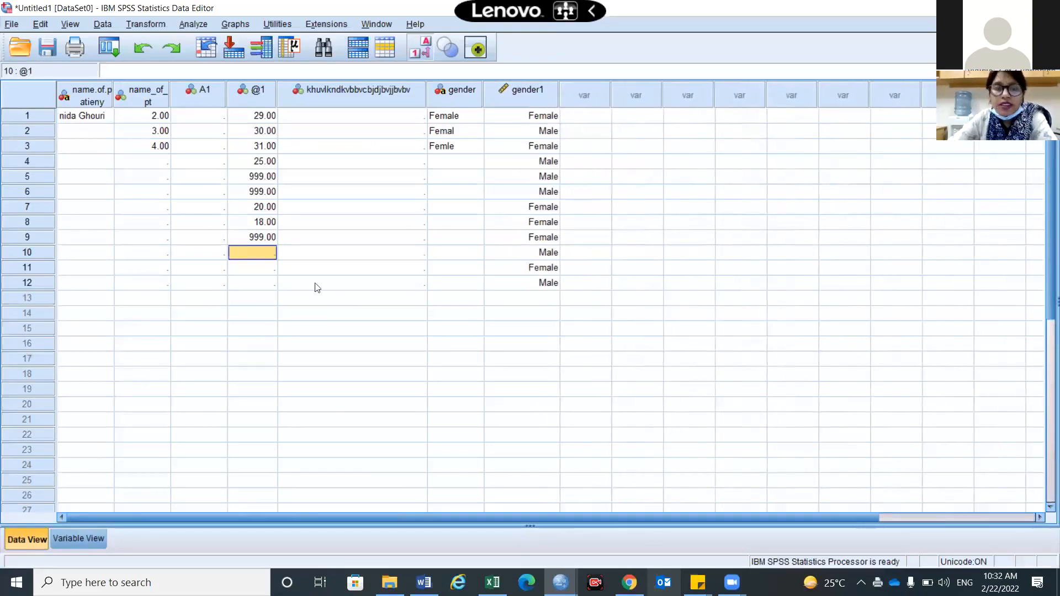
left_click(70, 540)
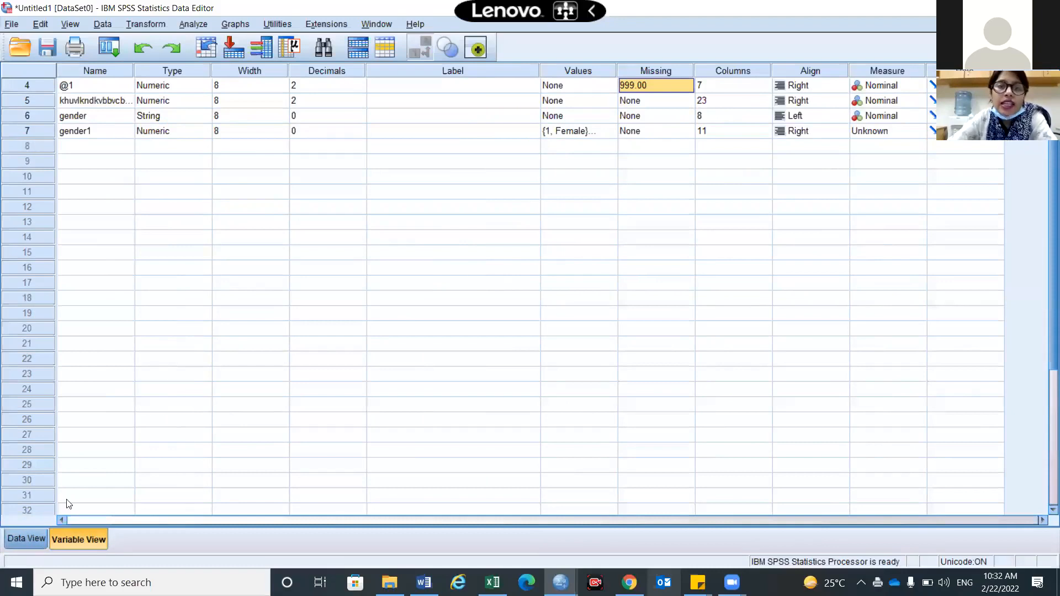
key("ctrl+t")
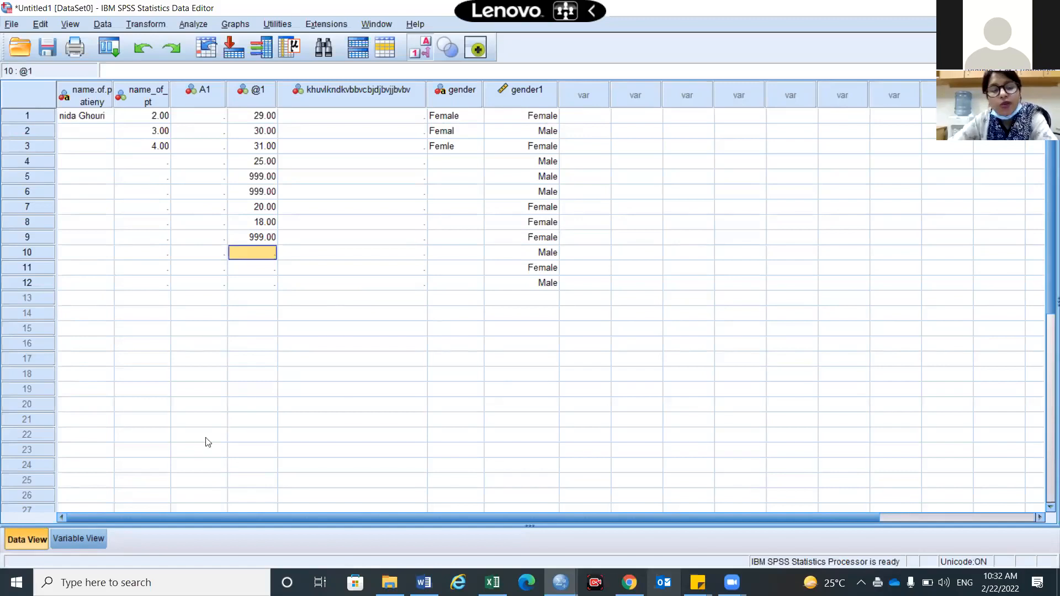
left_click(91, 542)
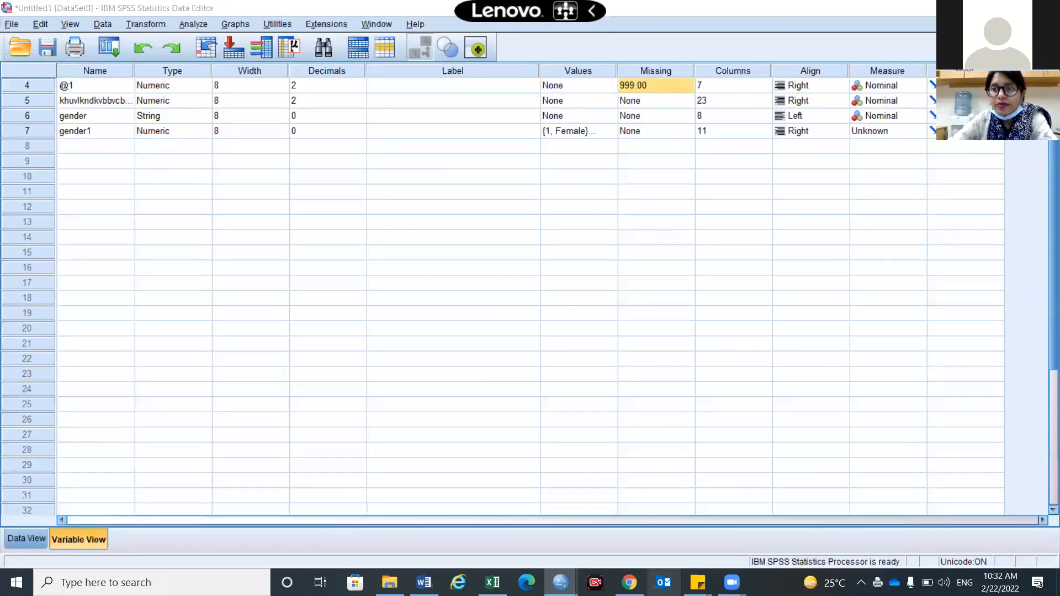
Open @1's Measure dropdown showing Scale, Ordinal and Nominal
left_click(919, 87)
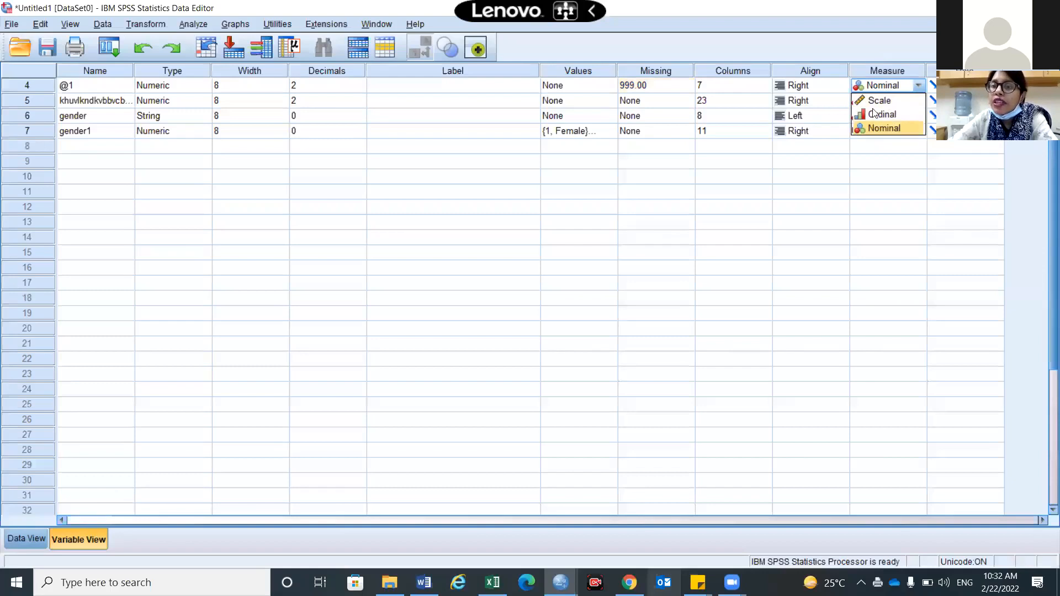
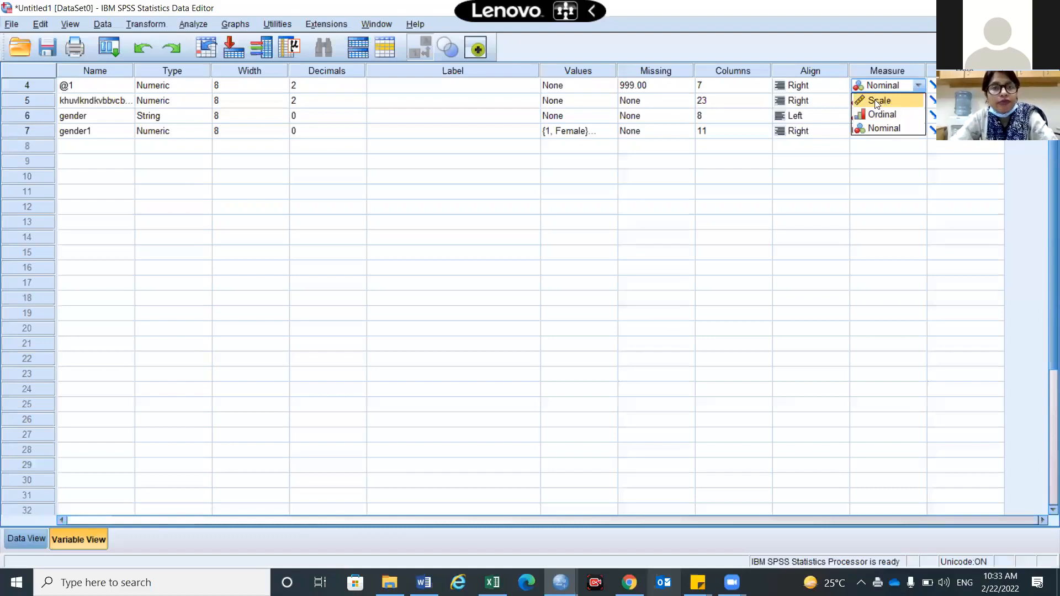
Dismiss row 4's Measure choices unchanged and go back to Data View
left_click(858, 241)
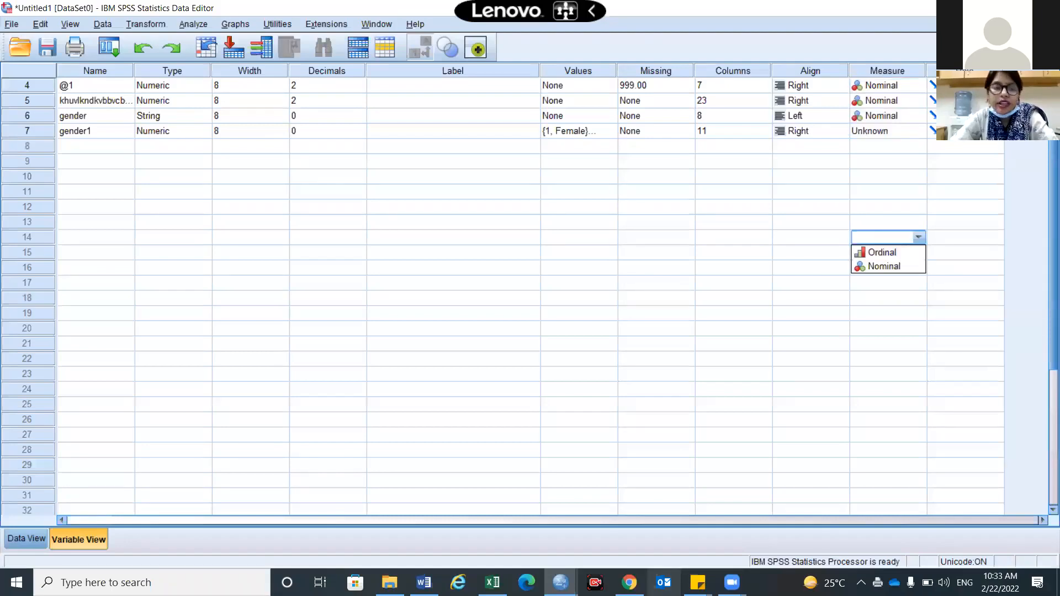
left_click(24, 541)
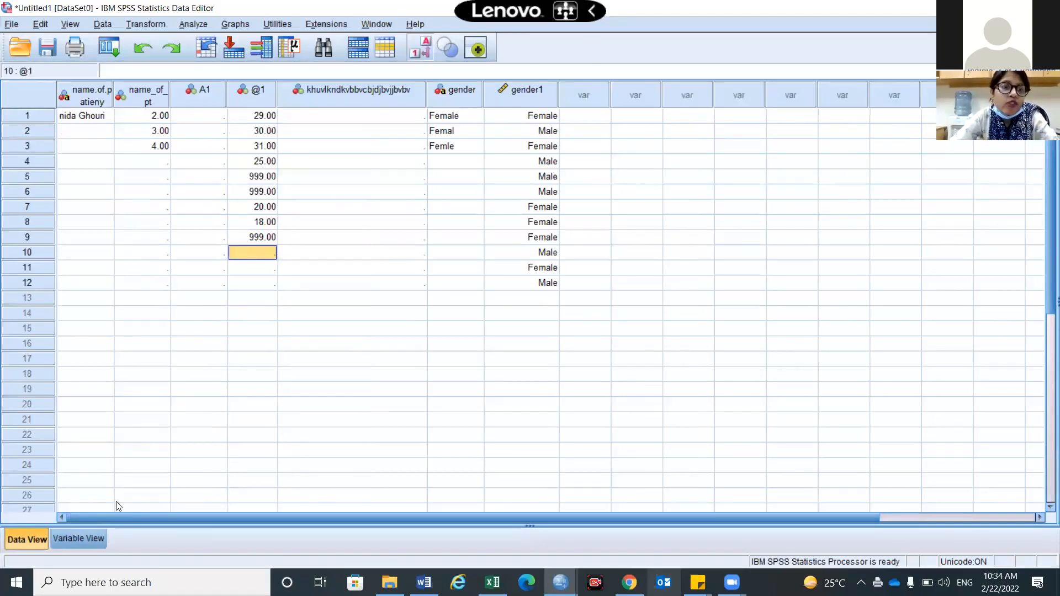
left_click(635, 33)
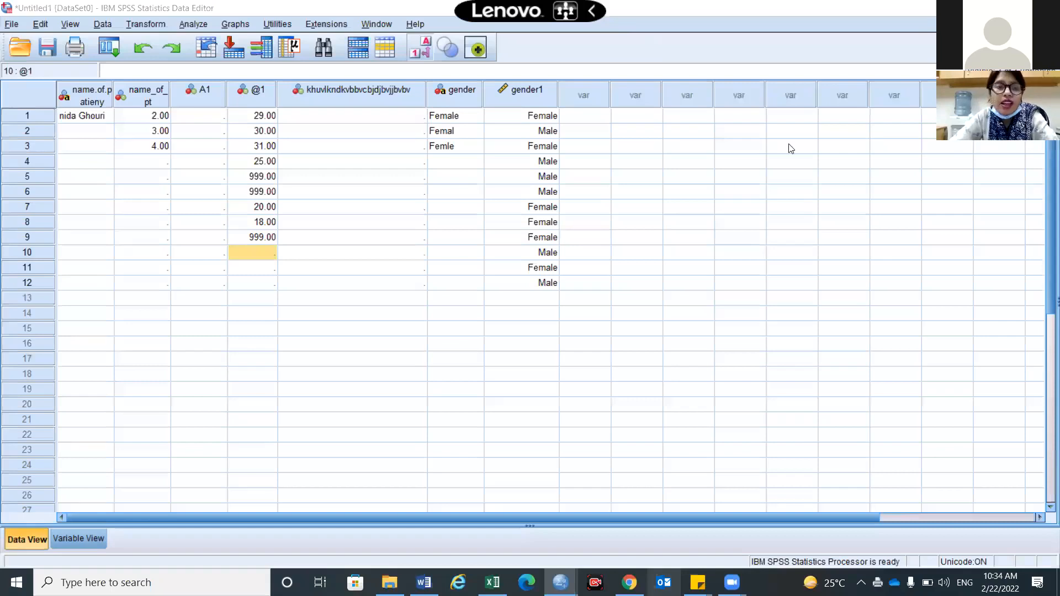
left_click_drag(218, 521, 111, 306)
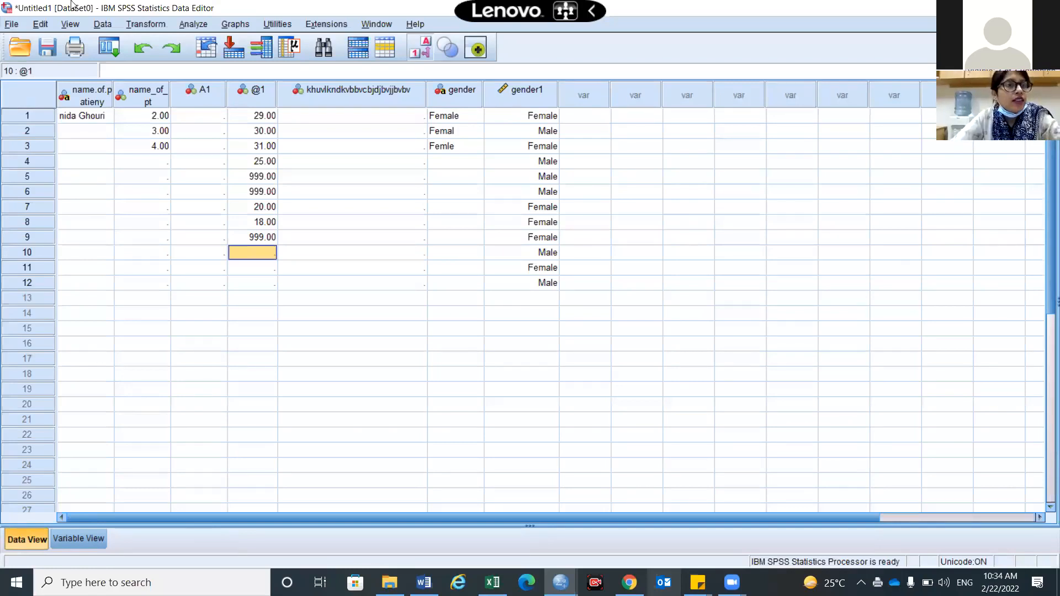
Bring up File > Open > Data, closing and reopening it on the Documents for analysis folder
left_click(11, 25)
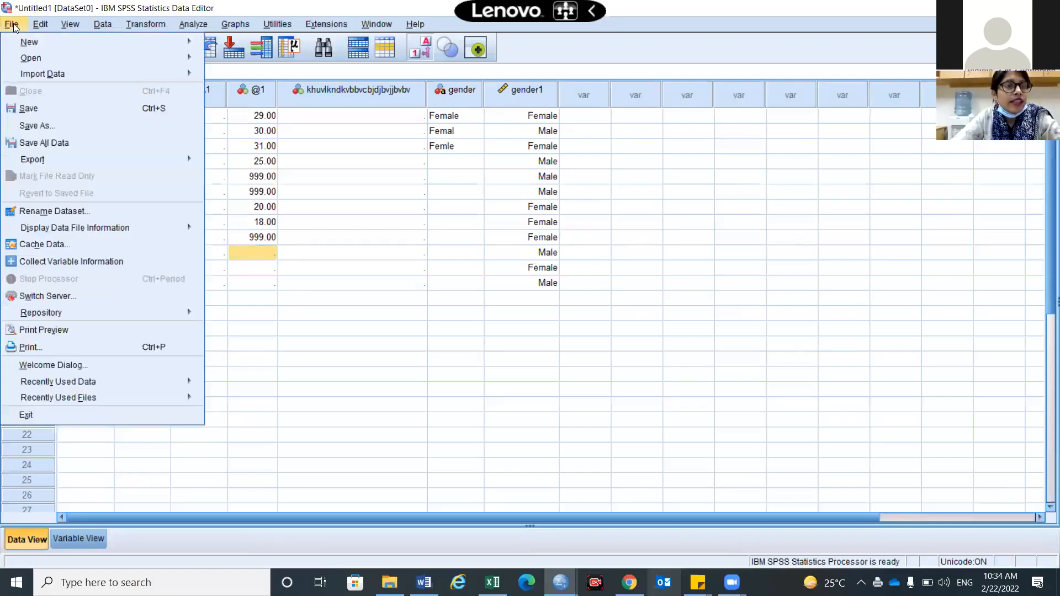
mouse_move(68, 59)
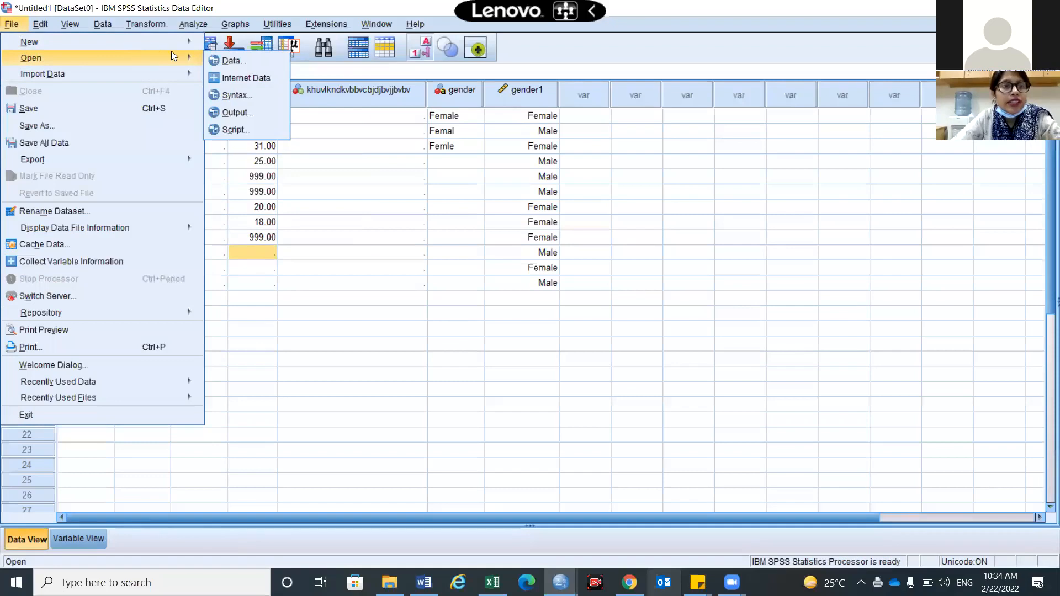
left_click(230, 61)
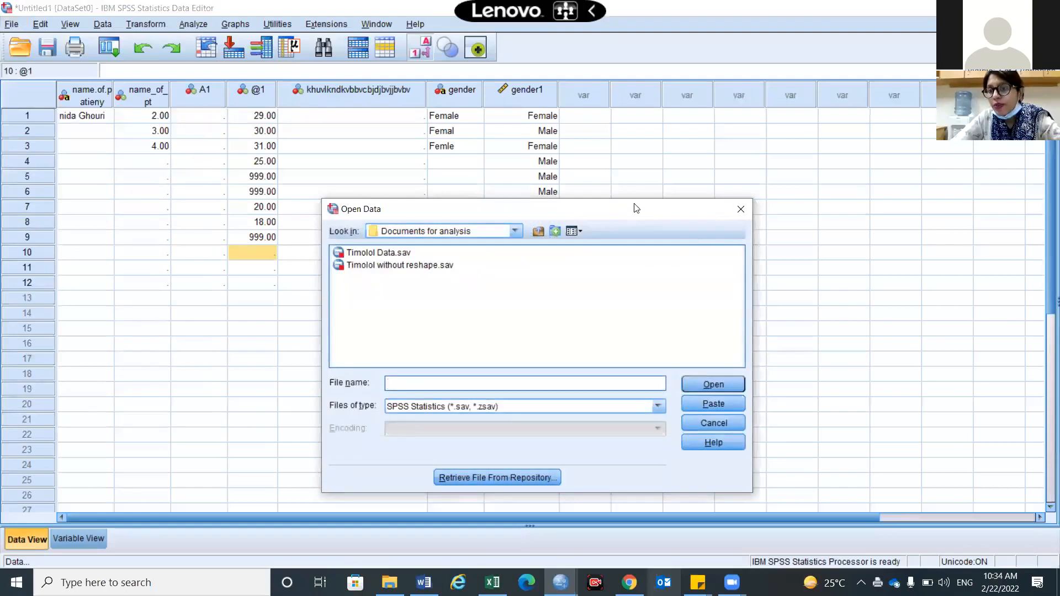
left_click_drag(634, 209, 617, 118)
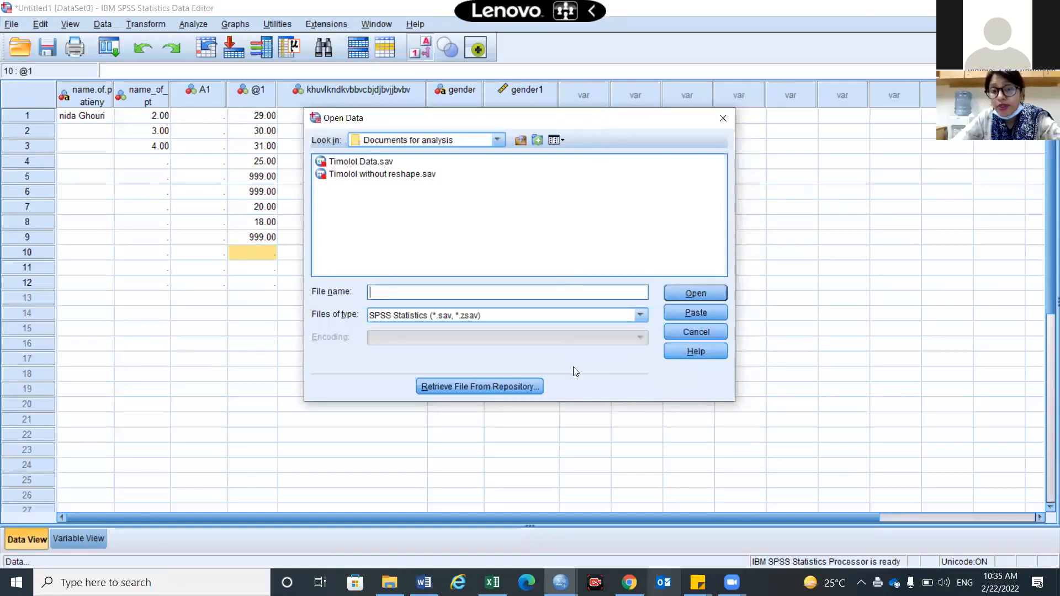
left_click(500, 145)
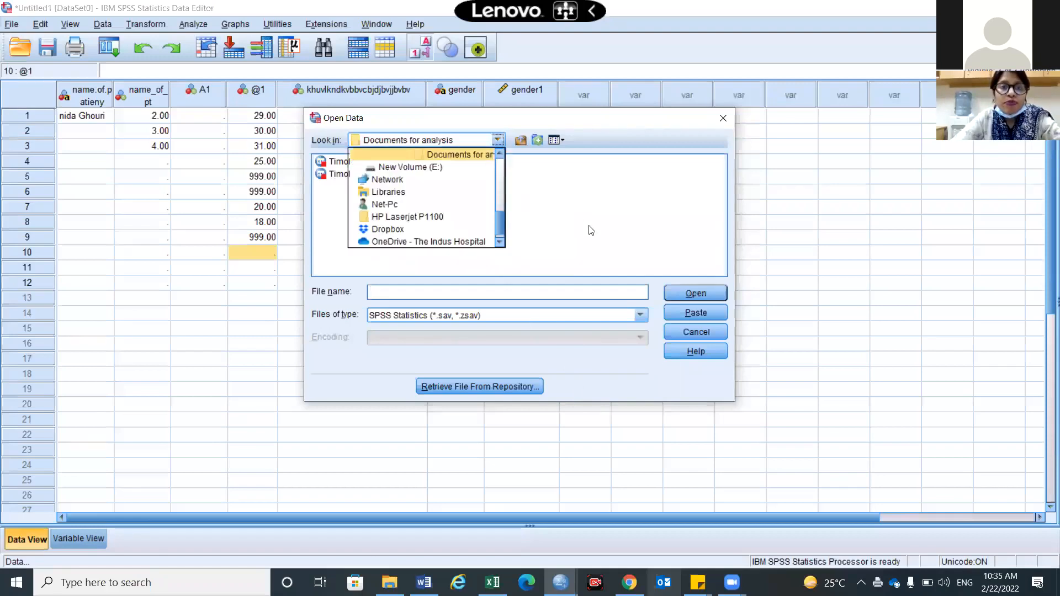
left_click(513, 139)
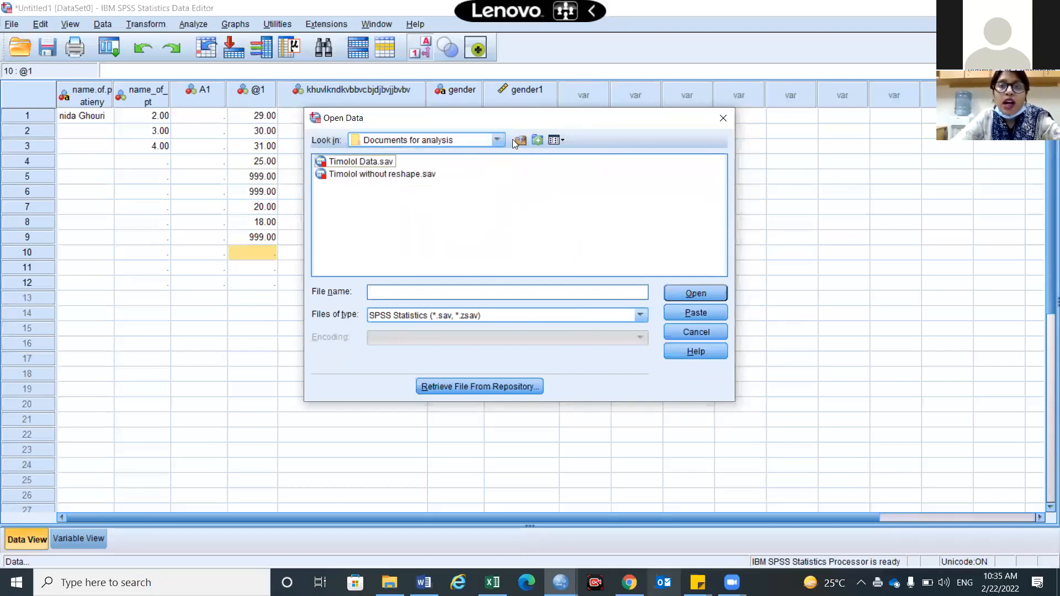
left_click(724, 119)
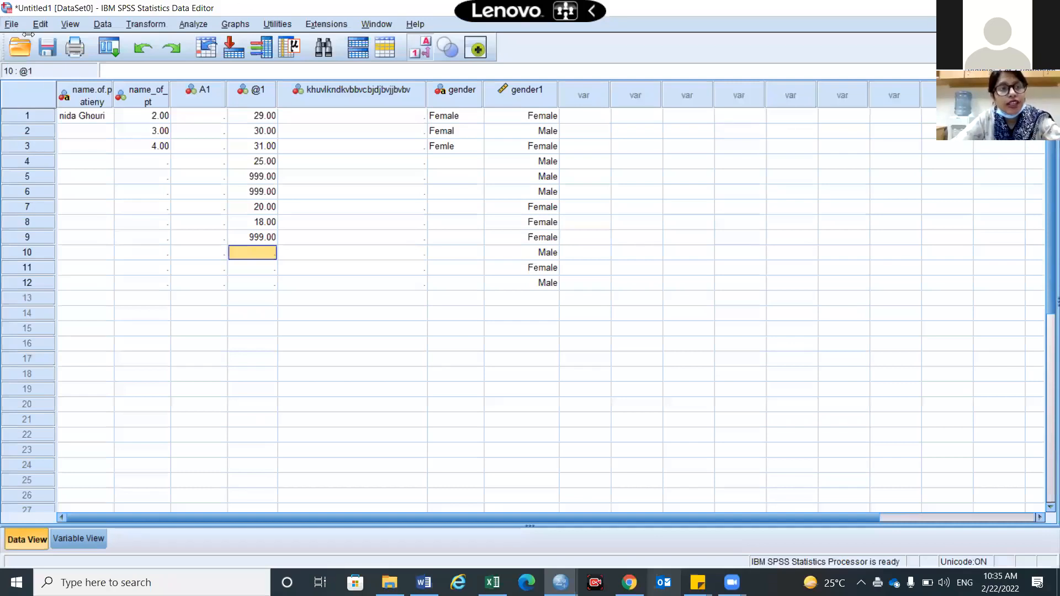
left_click(12, 23)
left_click(216, 61)
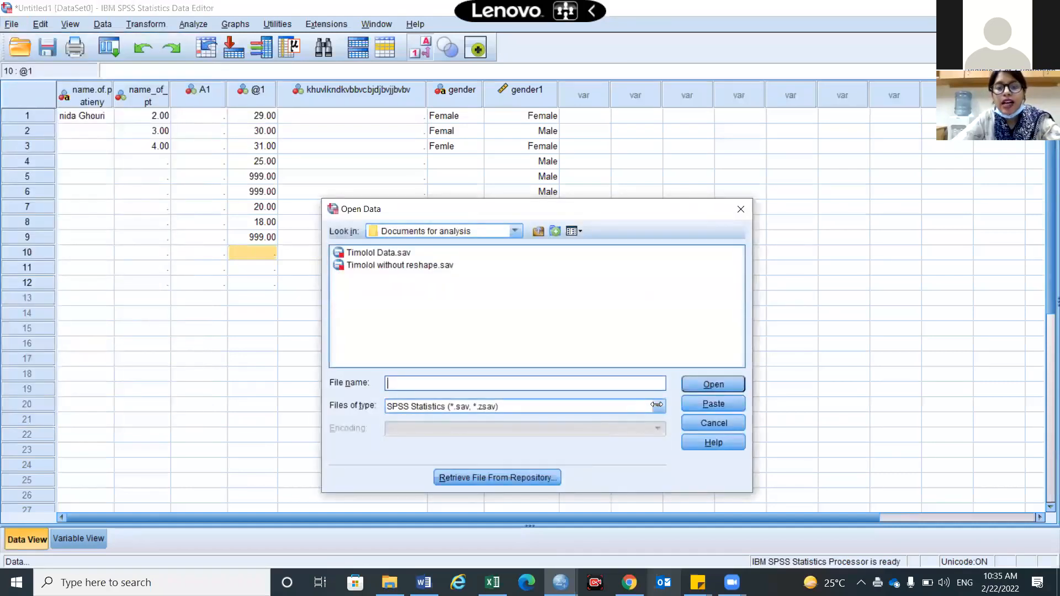
Filter to Excel files and open Example data.xls from the Desktop
left_click(657, 405)
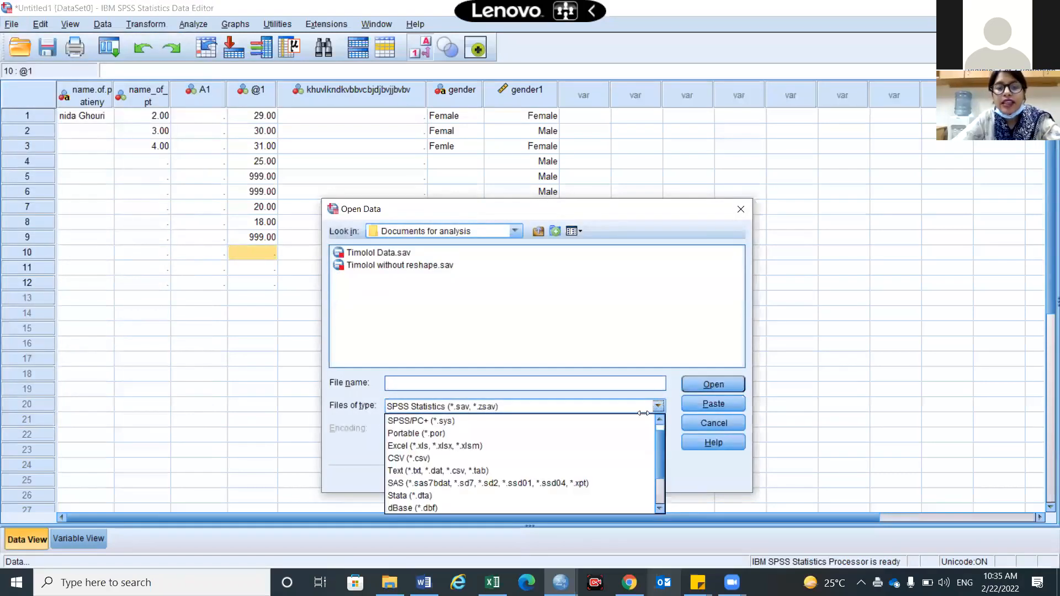
left_click(604, 448)
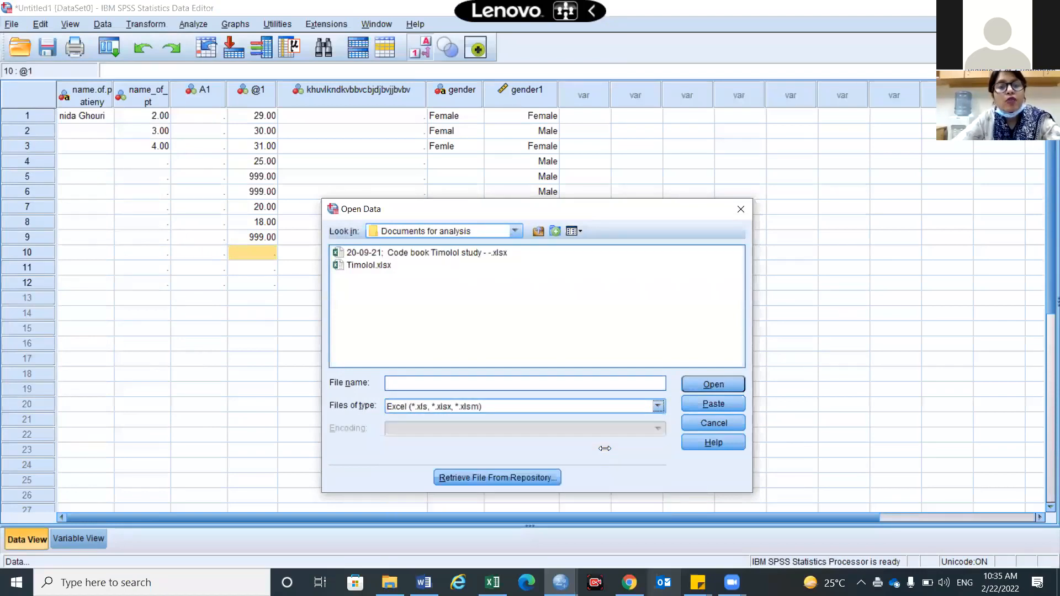
left_click(514, 232)
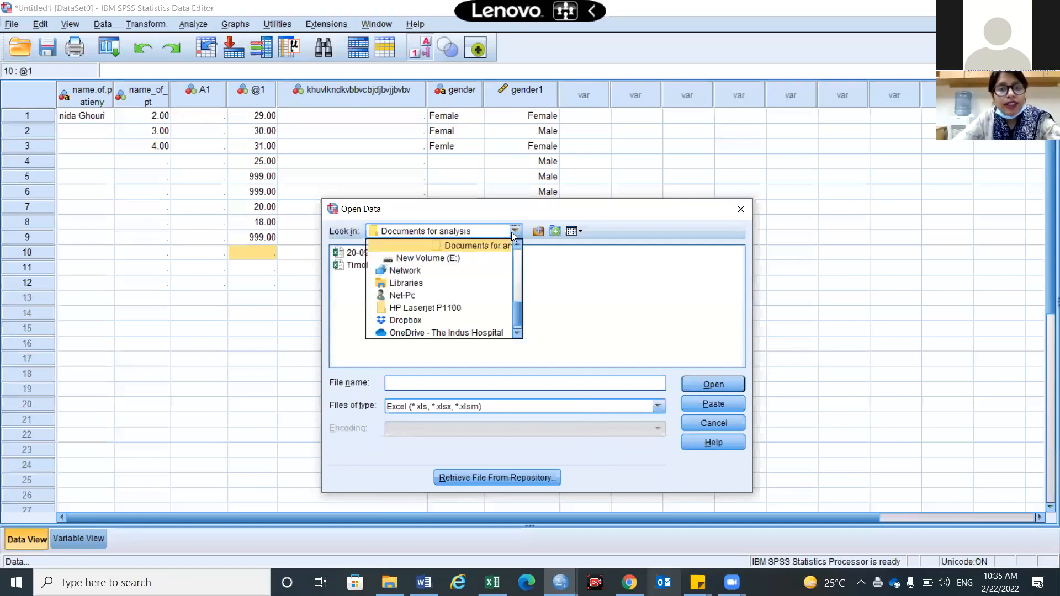
scroll(484, 302, "up", 5)
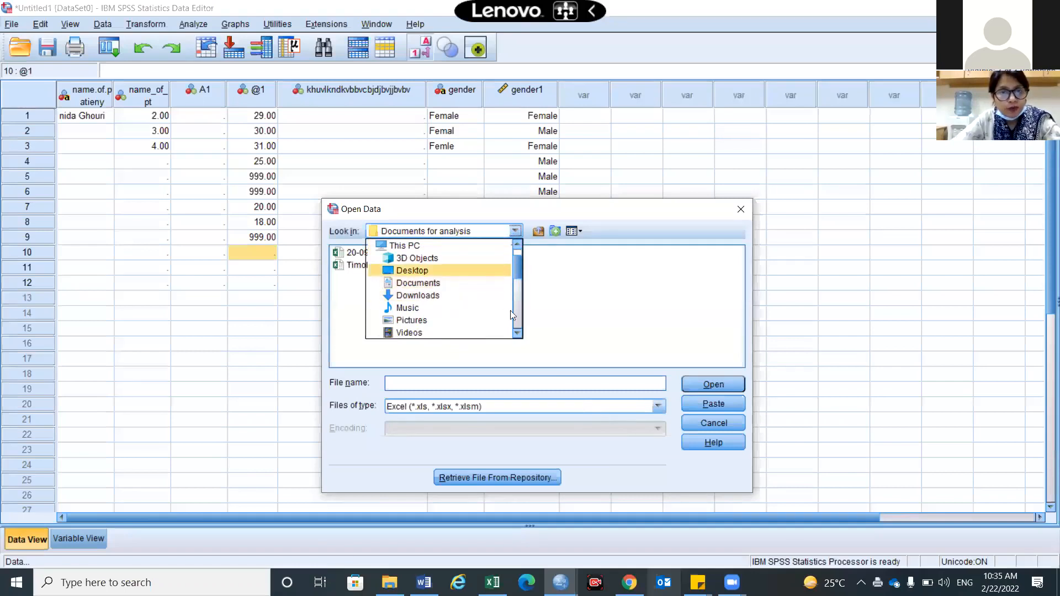
left_click(437, 270)
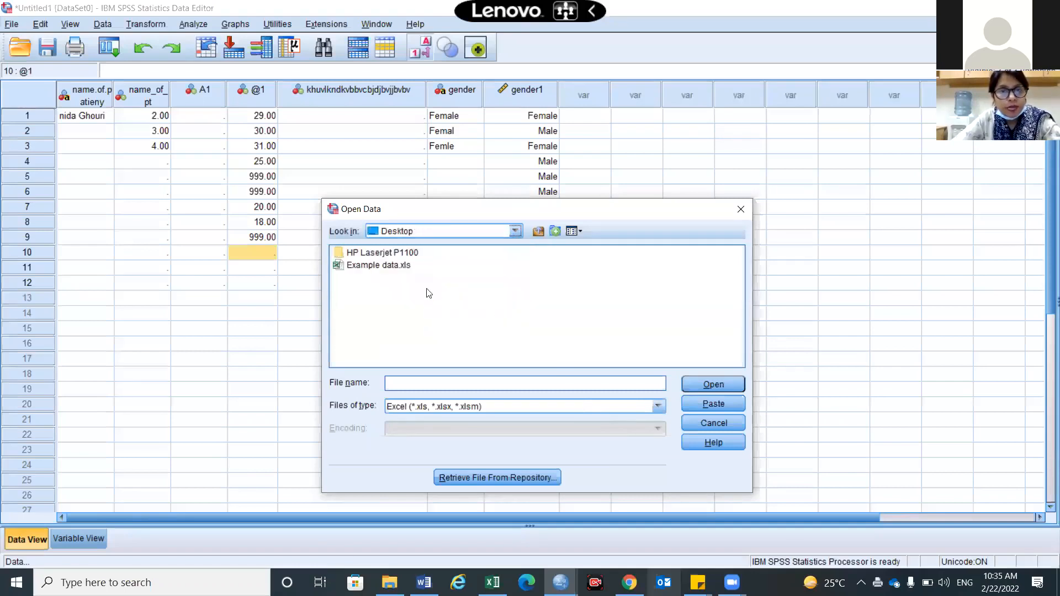
left_click(395, 268)
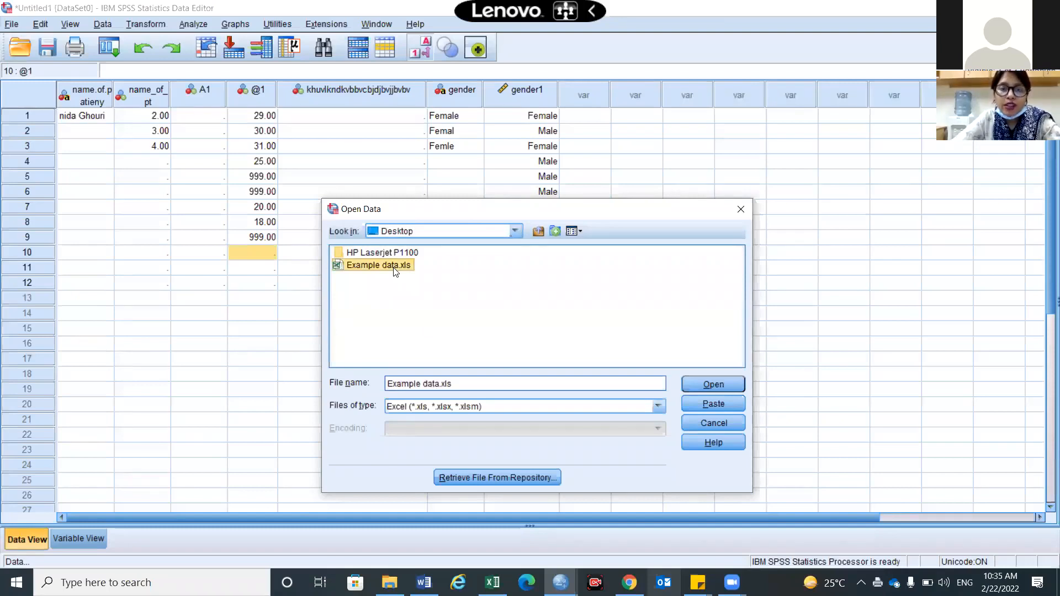
left_click(730, 387)
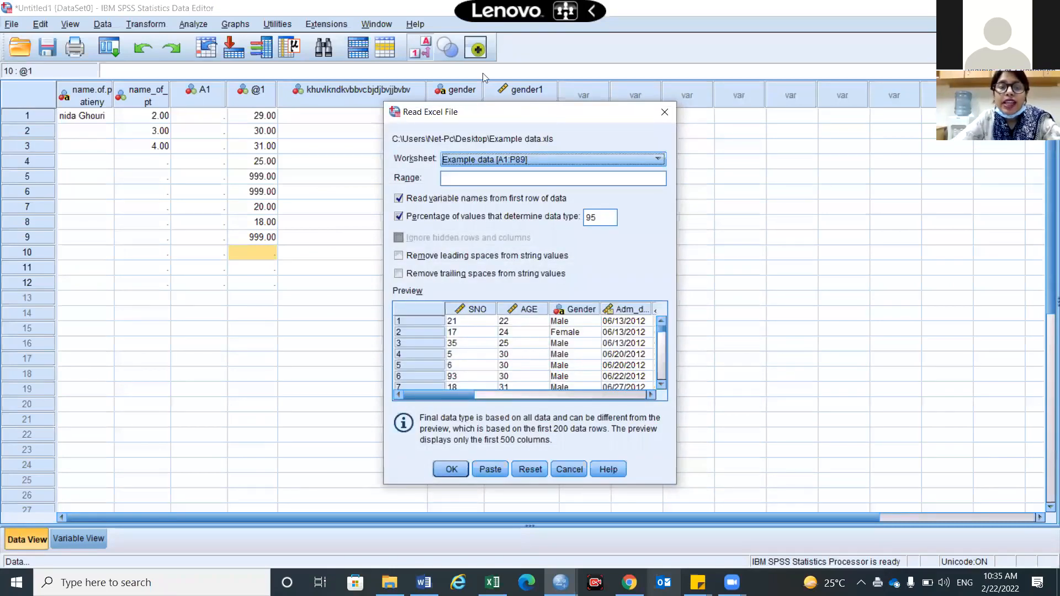
left_click_drag(533, 111, 460, 68)
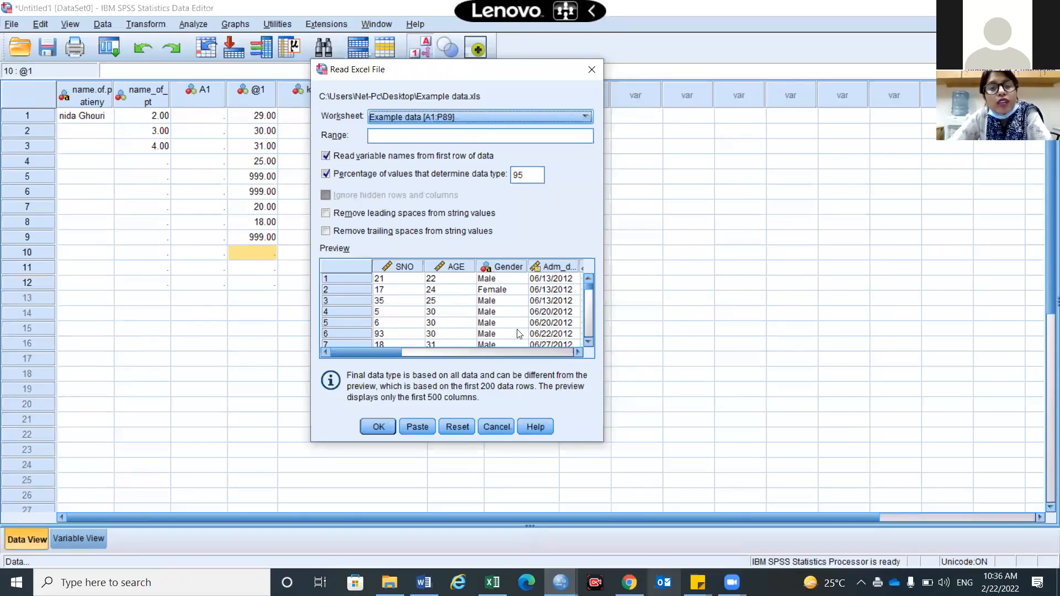
scroll(500, 335, "down", 2)
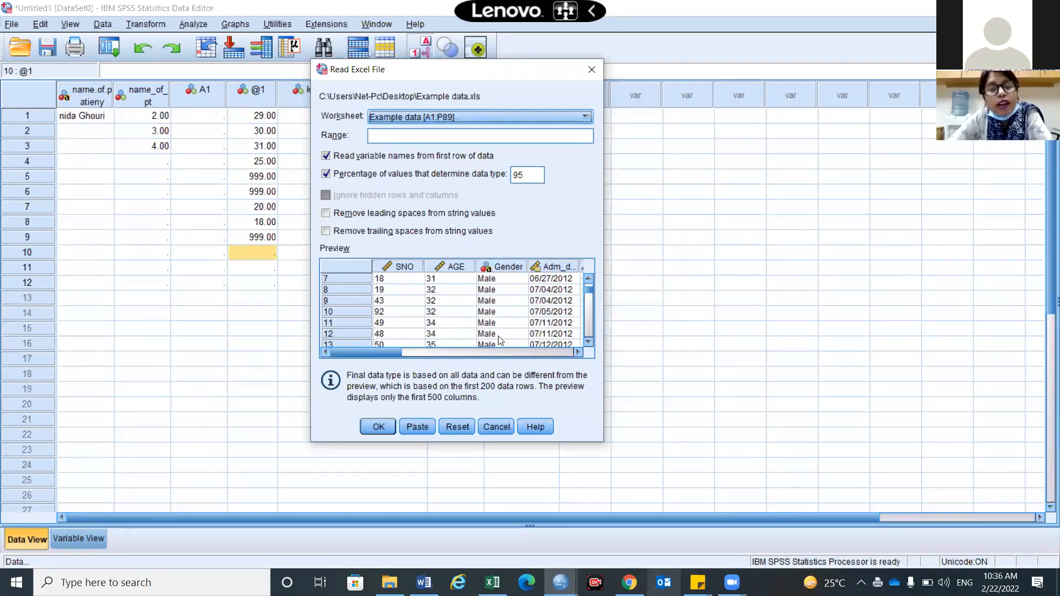
left_click(585, 117)
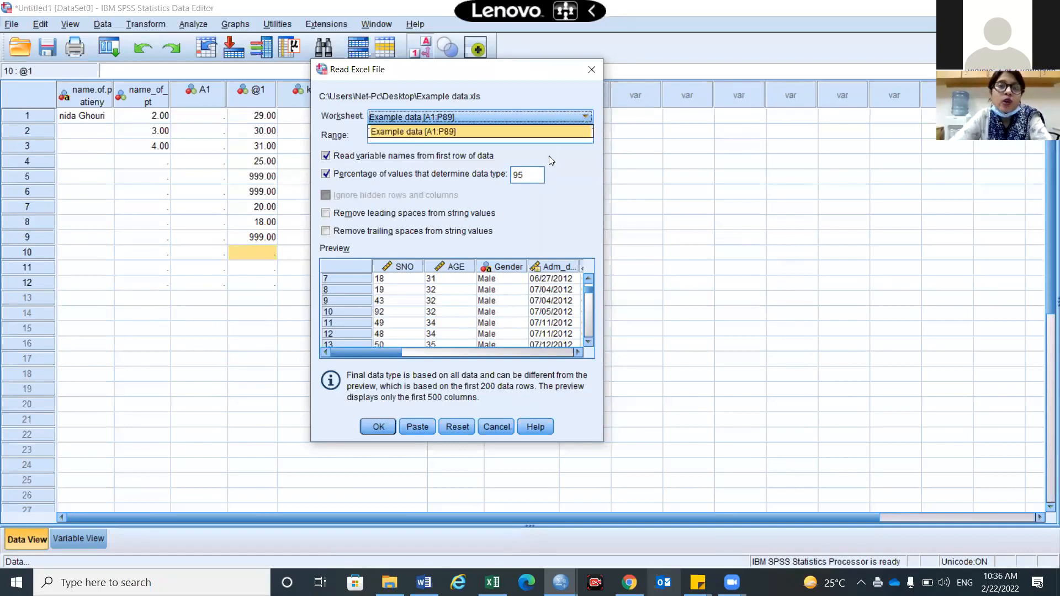
left_click(527, 133)
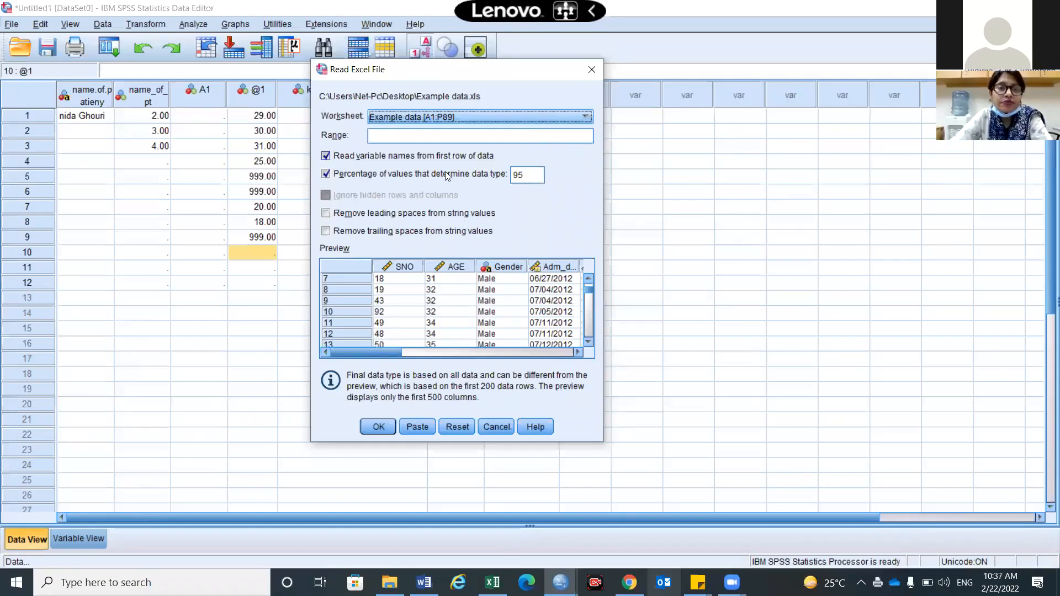
Import the sheet reading names from the first row, with leading and trailing spaces removed
left_click(325, 156)
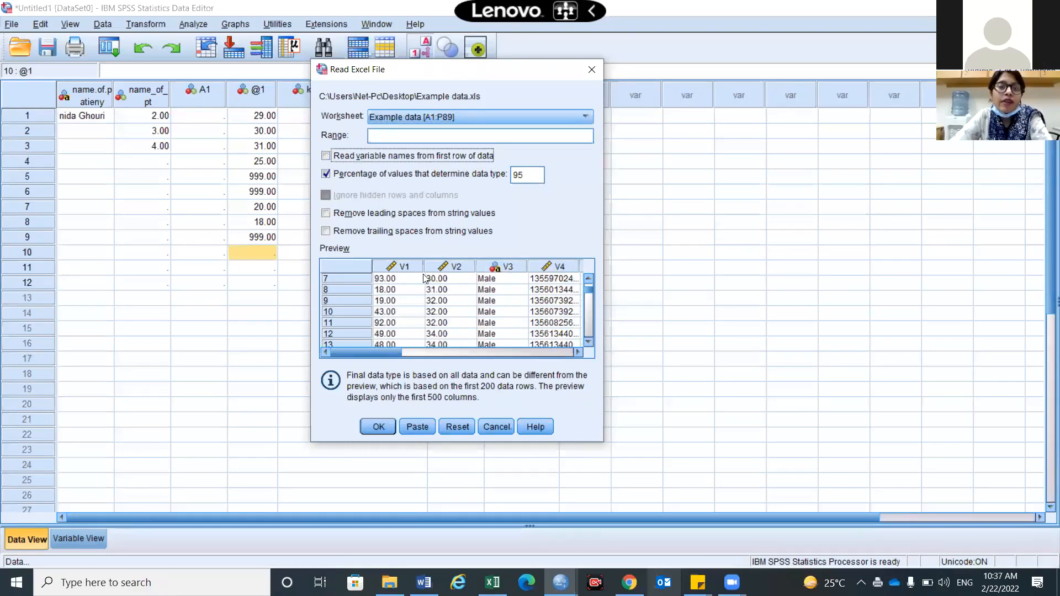
left_click_drag(590, 293, 590, 278)
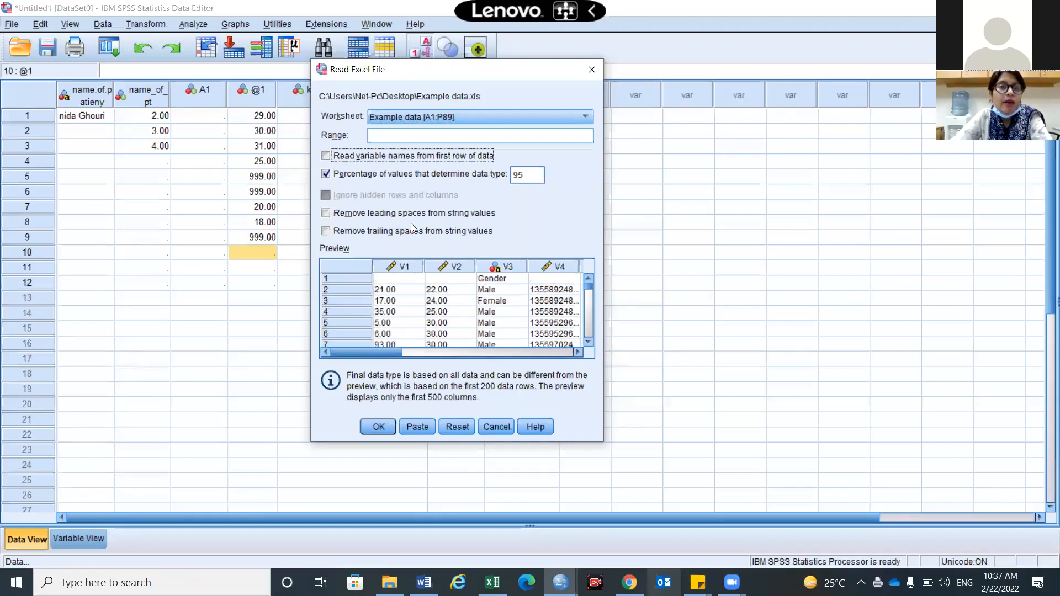
left_click(326, 157)
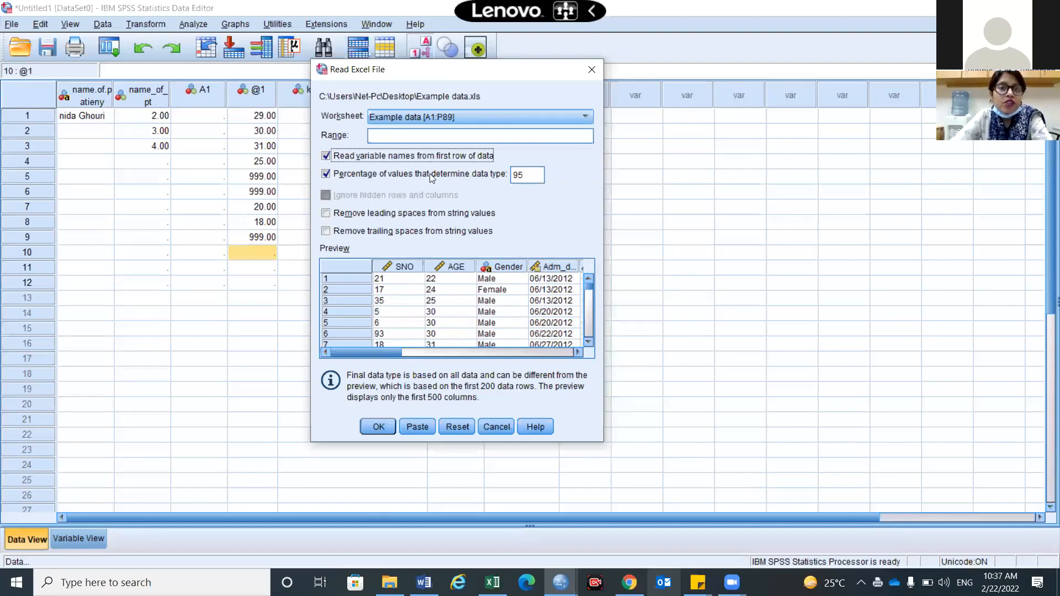
left_click(326, 214)
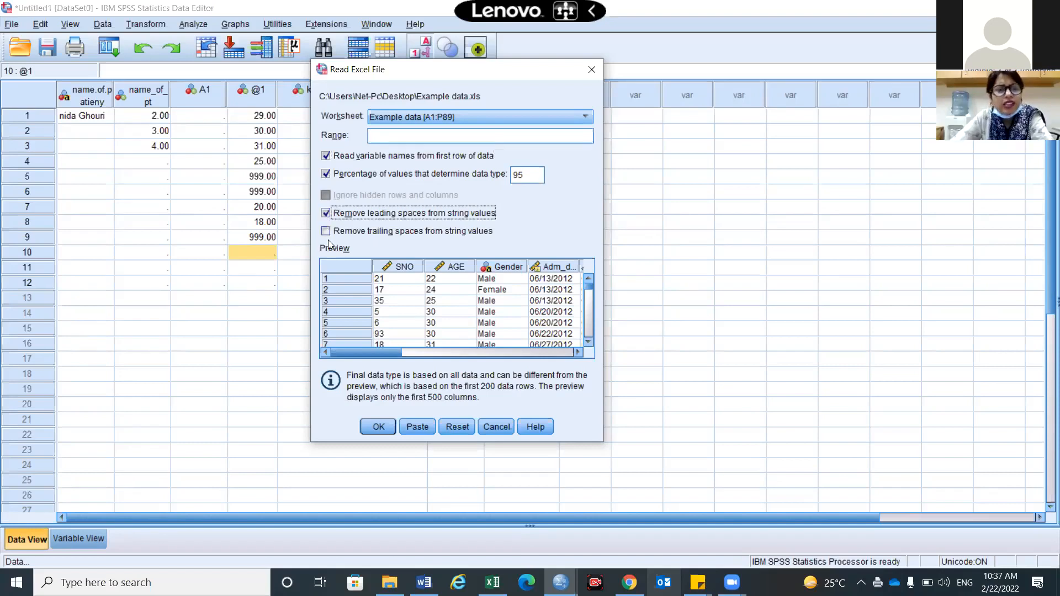
left_click(326, 232)
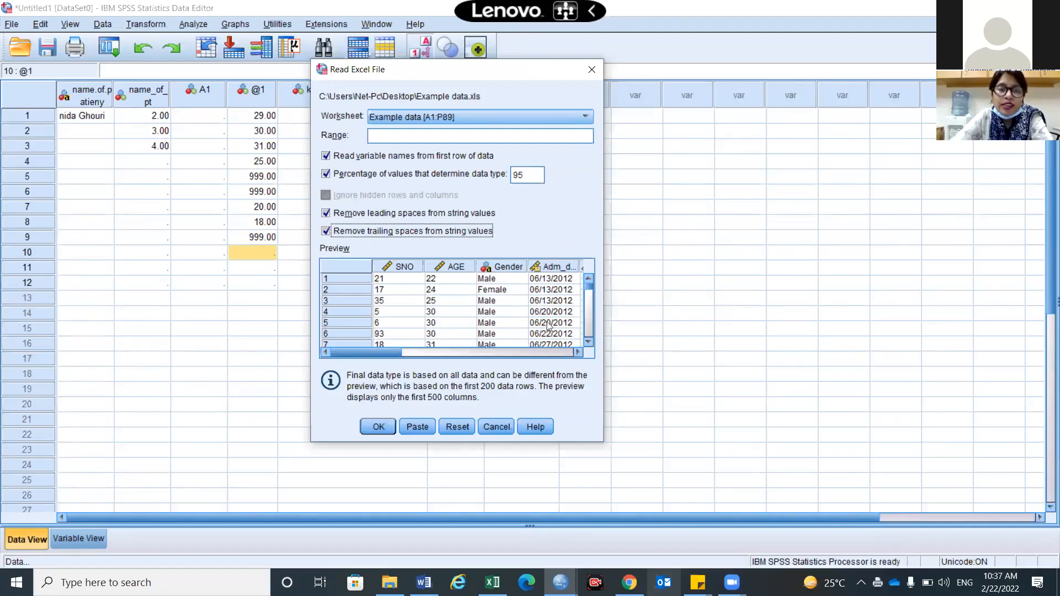
left_click(379, 427)
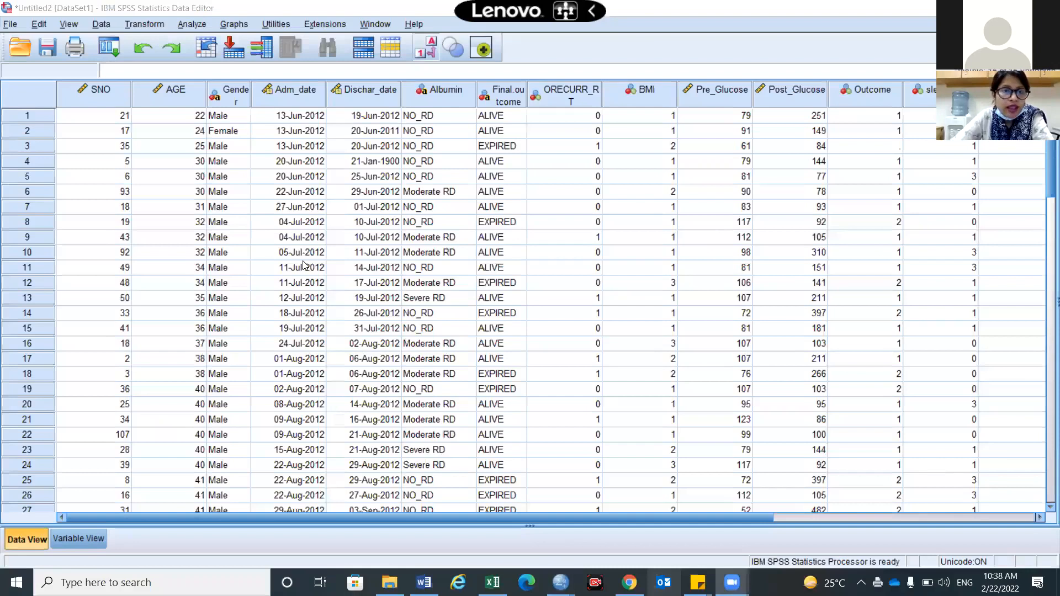
Widen the Gender column so its full name fits, then switch to Variable View
scroll(304, 265, "down", 1)
scroll(303, 265, "up", 1)
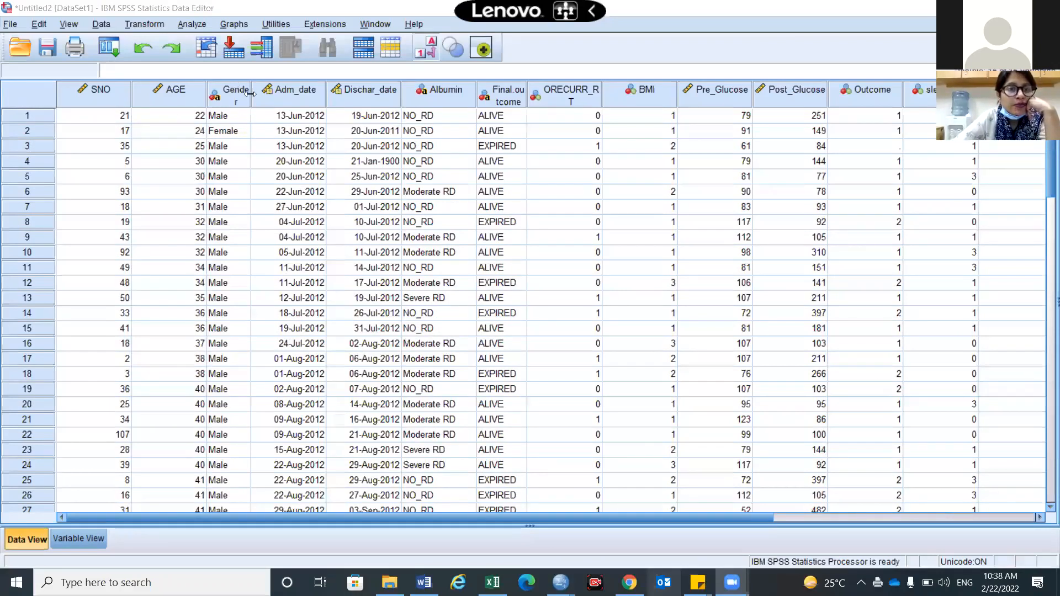
left_click_drag(250, 94, 257, 94)
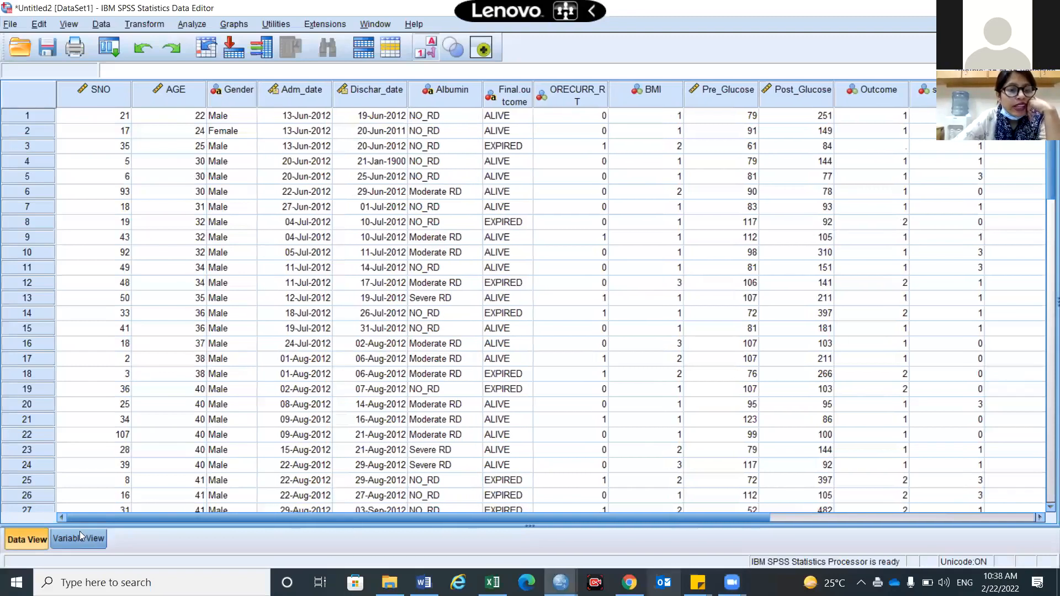
left_click(79, 536)
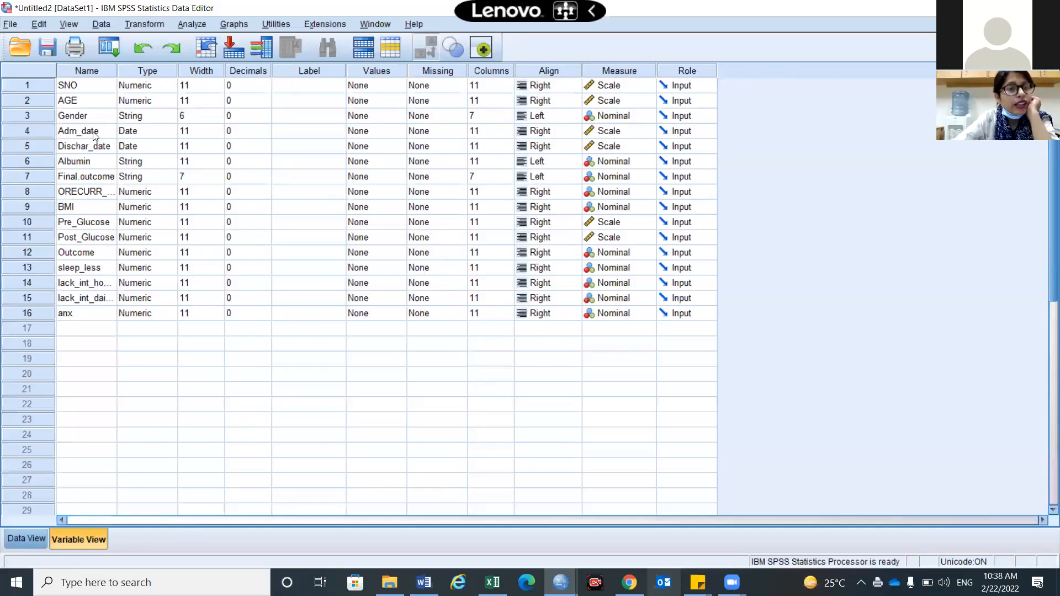
Select the Name and Type columns in Variable View to review them, then clear the selection
left_click_drag(126, 71, 106, 315)
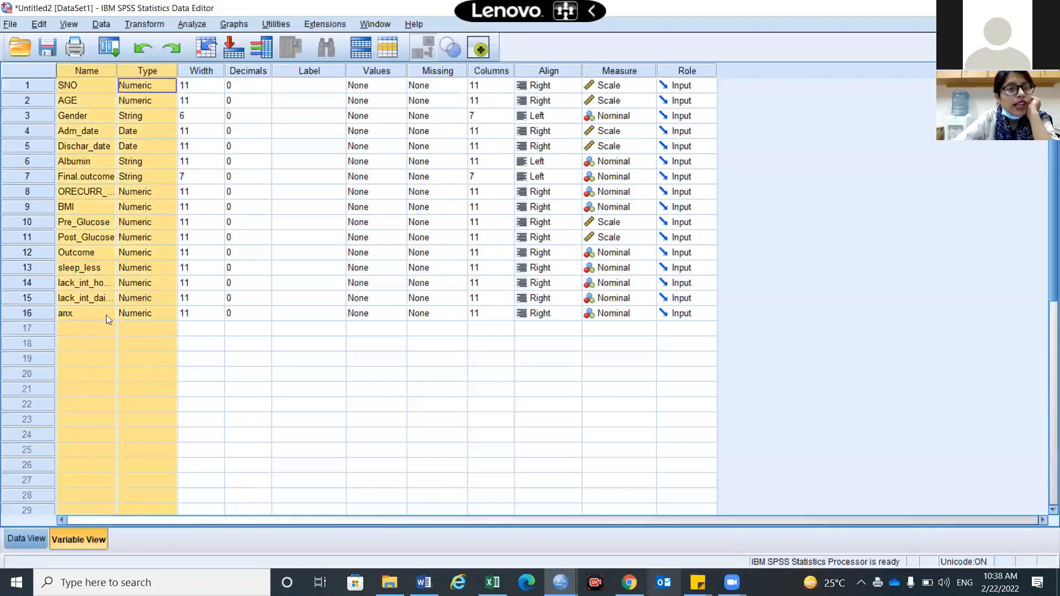
left_click(77, 318)
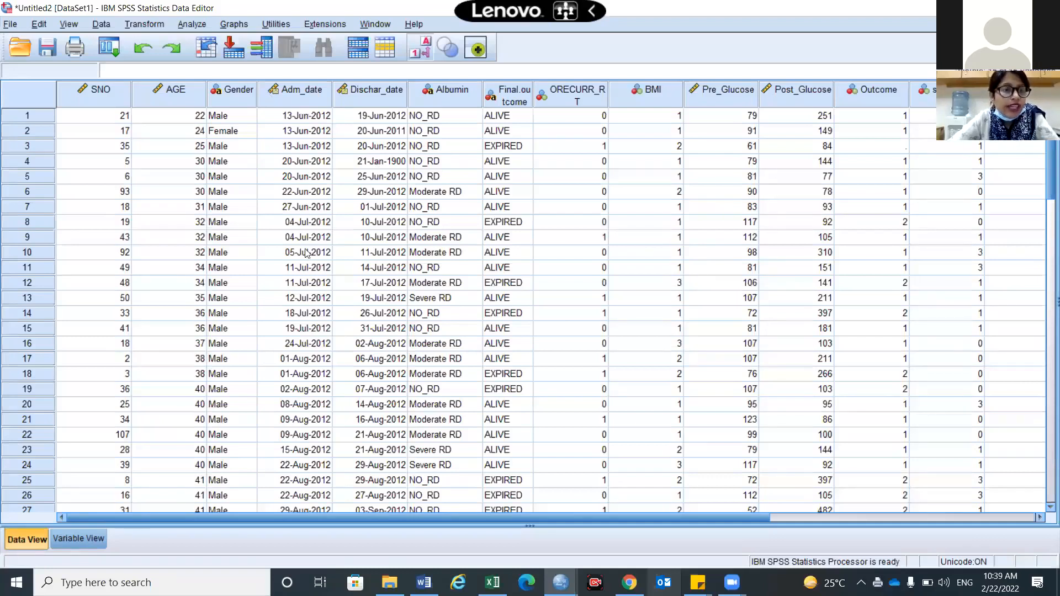
Scroll down to the last case, row 88, back to the top, then open the Data menu
scroll(247, 326, "down", 11)
scroll(246, 325, "down", 14)
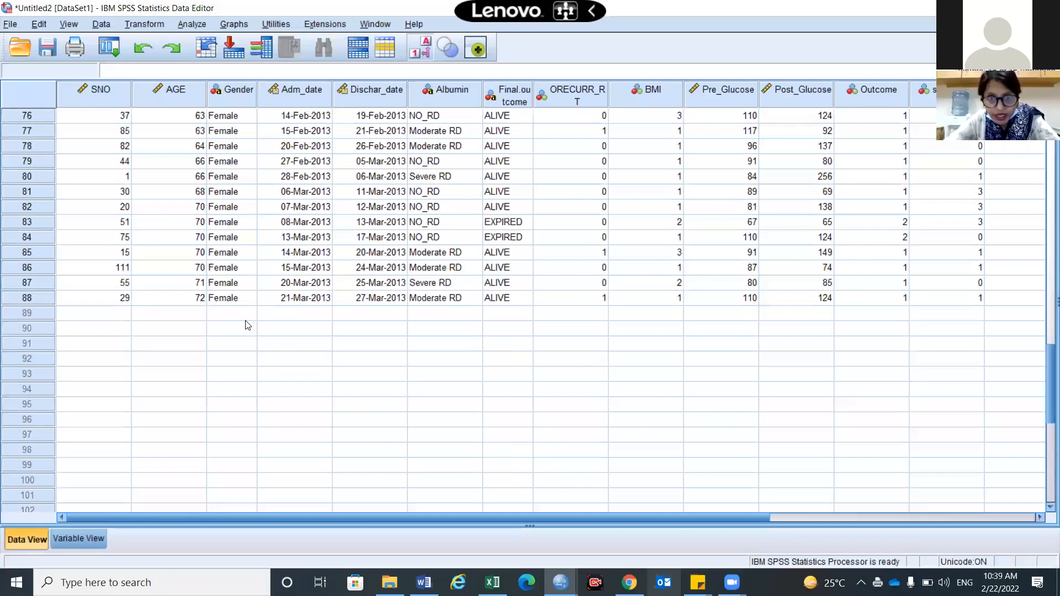
scroll(247, 325, "up", 20)
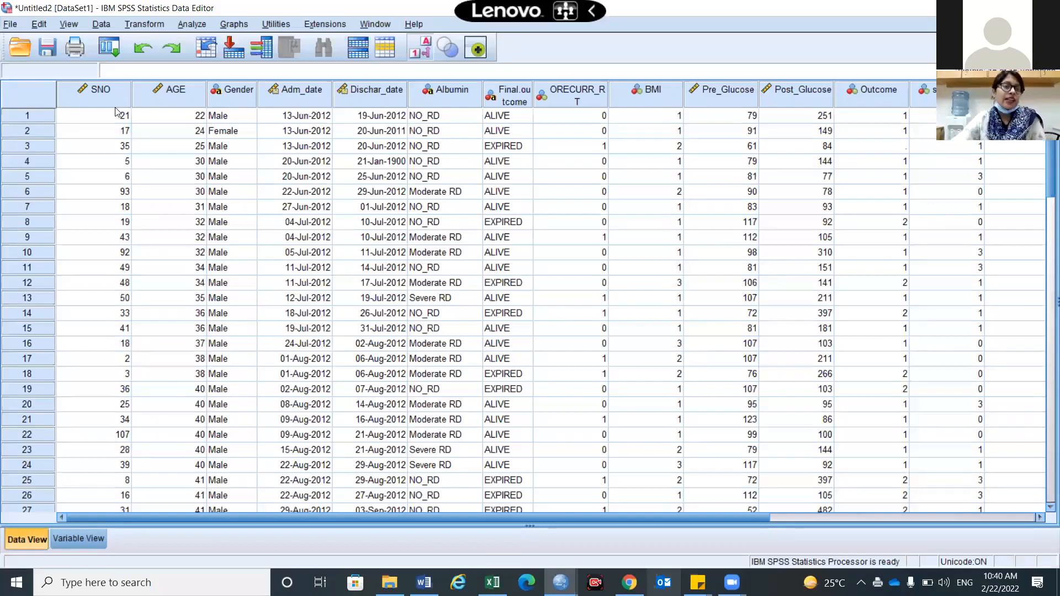
mouse_move(121, 100)
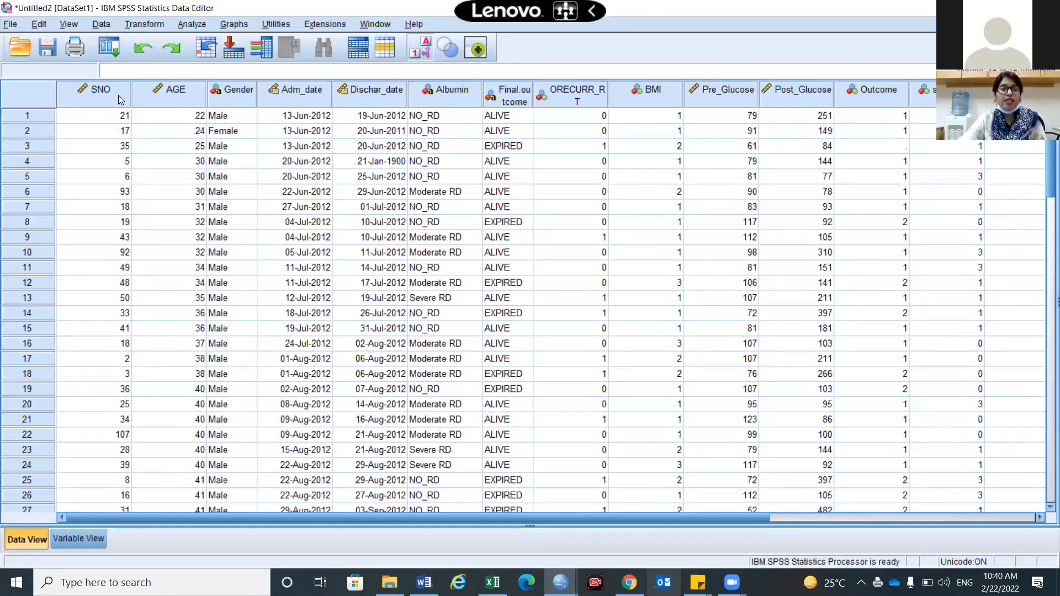
left_click(101, 25)
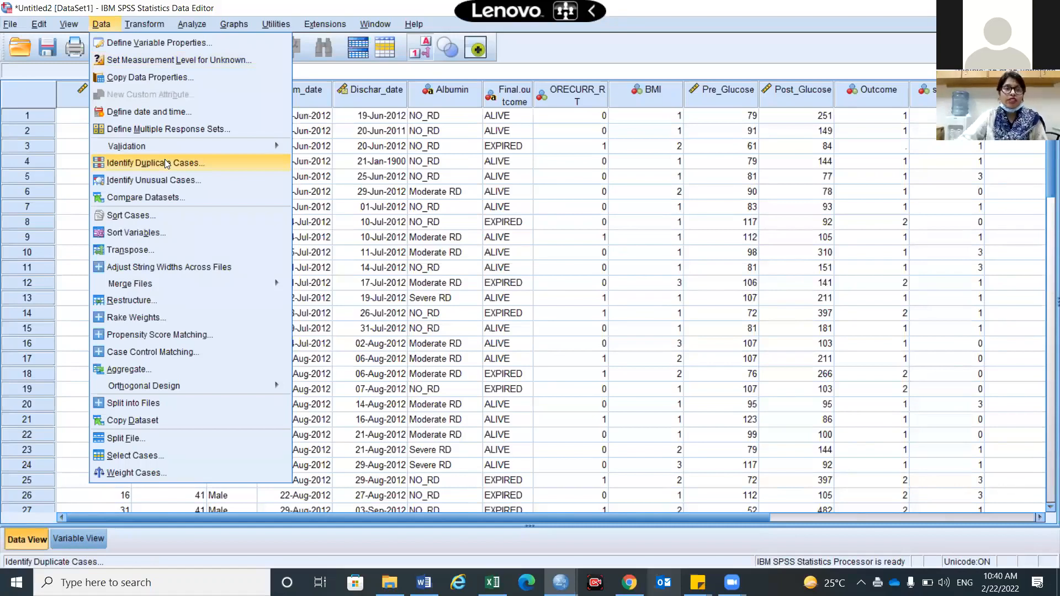
Choose Identify Duplicate Cases from the Data menu
left_click(102, 27)
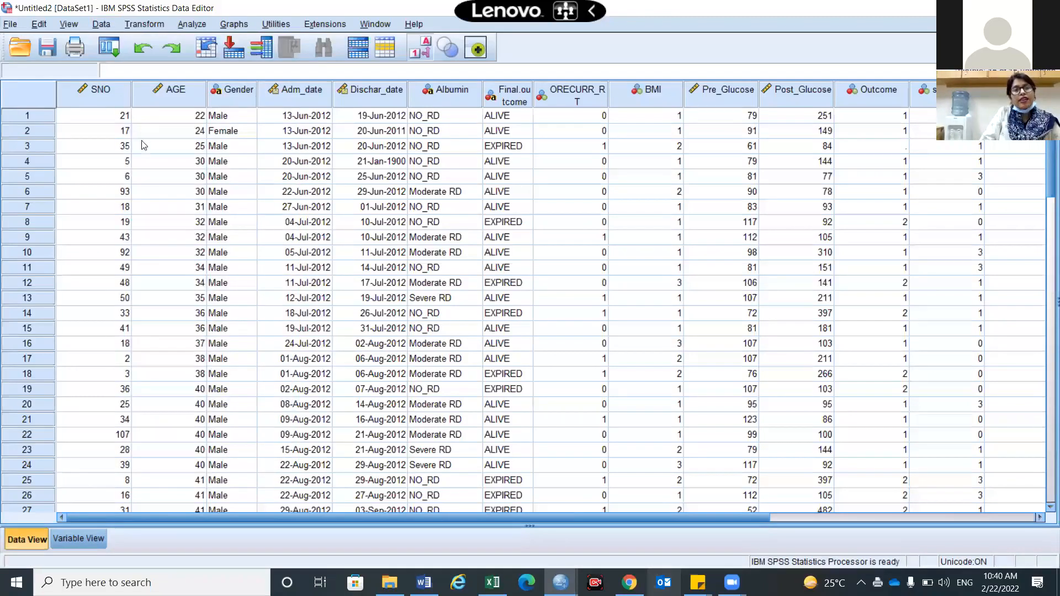
left_click(101, 24)
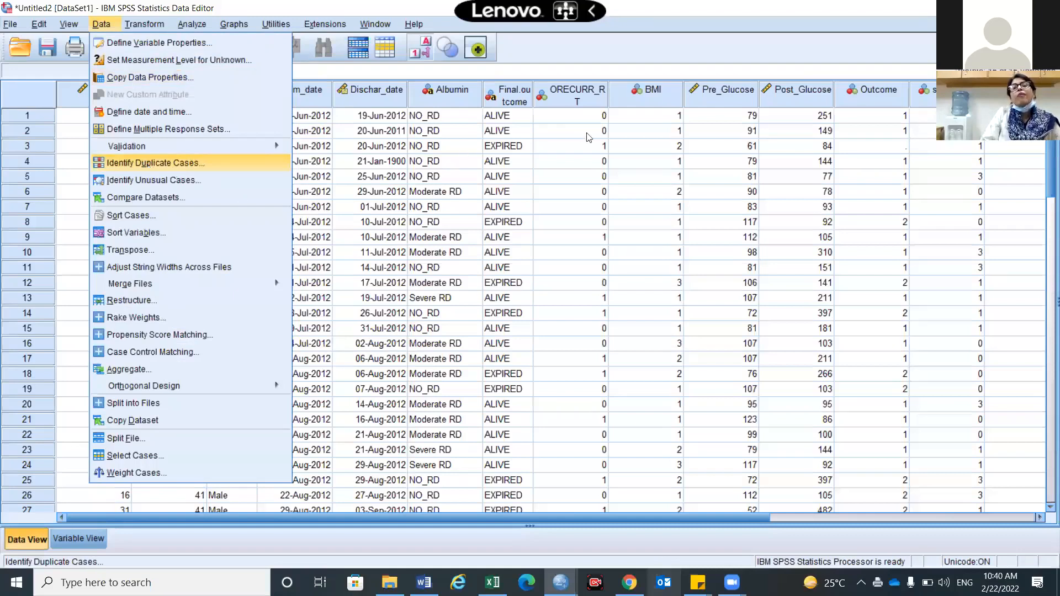
key("Return")
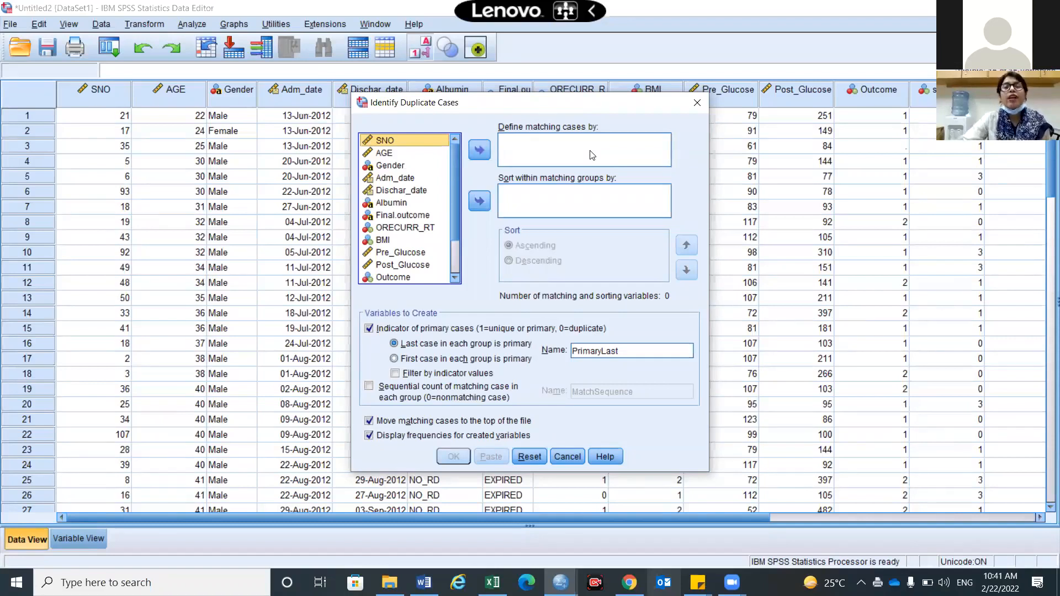
Flag duplicates matched on SNO, with the first case primary and a sequential match count
left_click(489, 150)
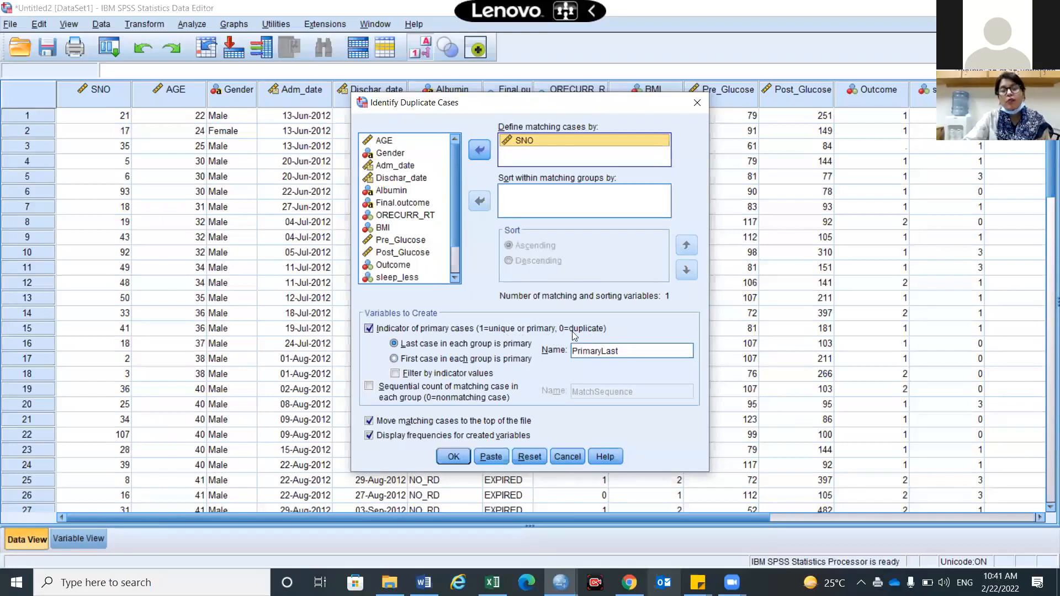
left_click(395, 359)
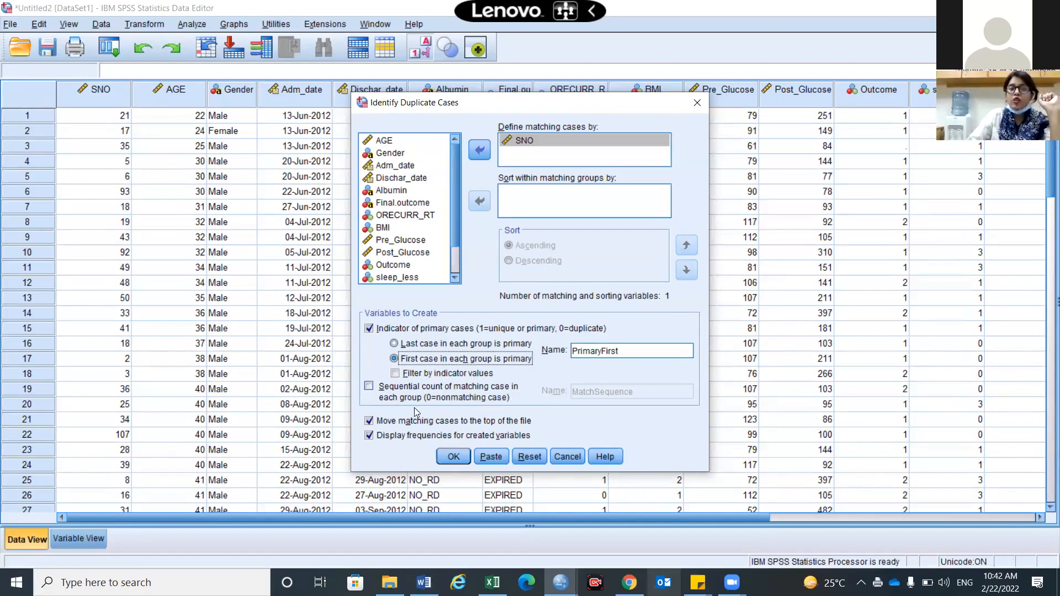
left_click(501, 408)
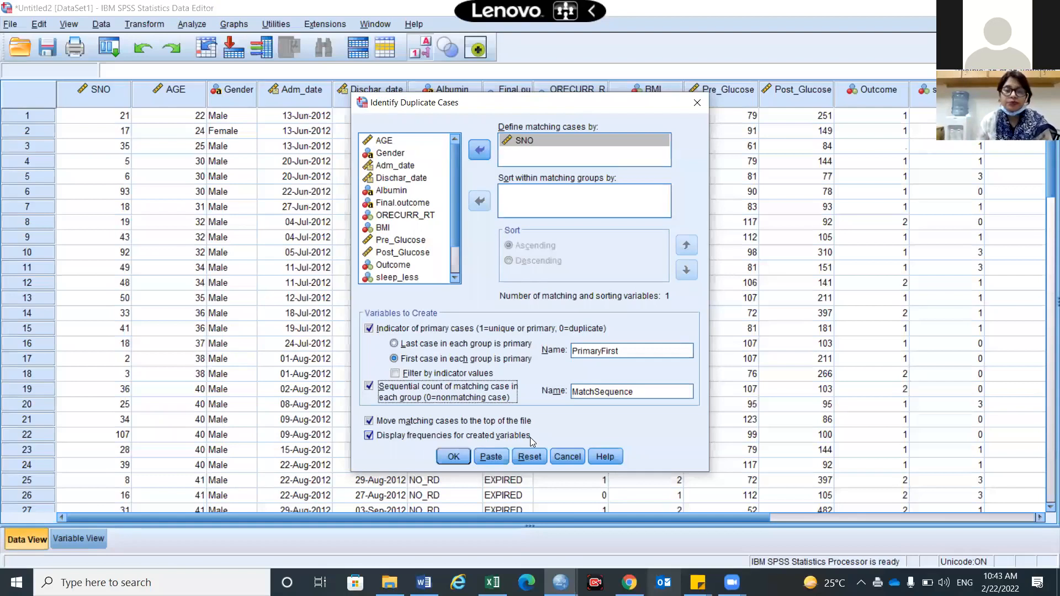
left_click(465, 459)
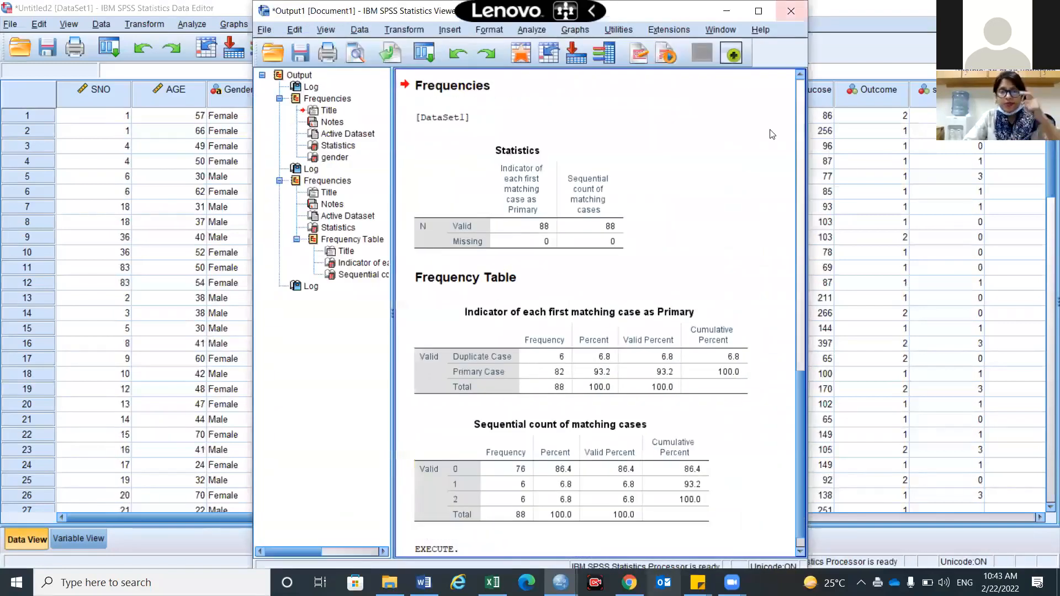
Select the Frequencies output and its Statistics table, then drag the Viewer left to expose Pre_Glucose and Post_Glucose
left_click(500, 80)
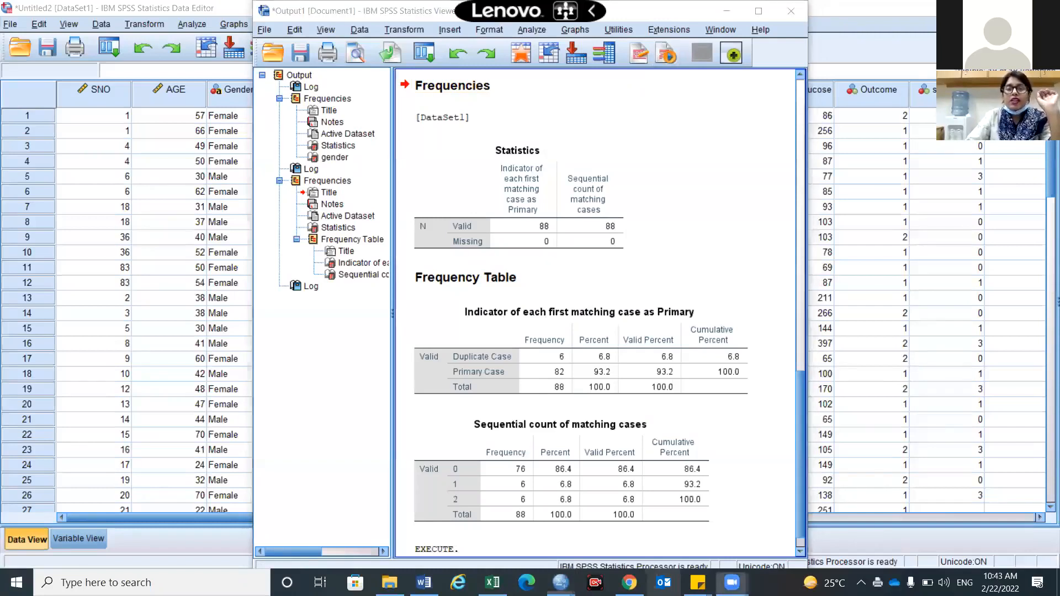
left_click(437, 173)
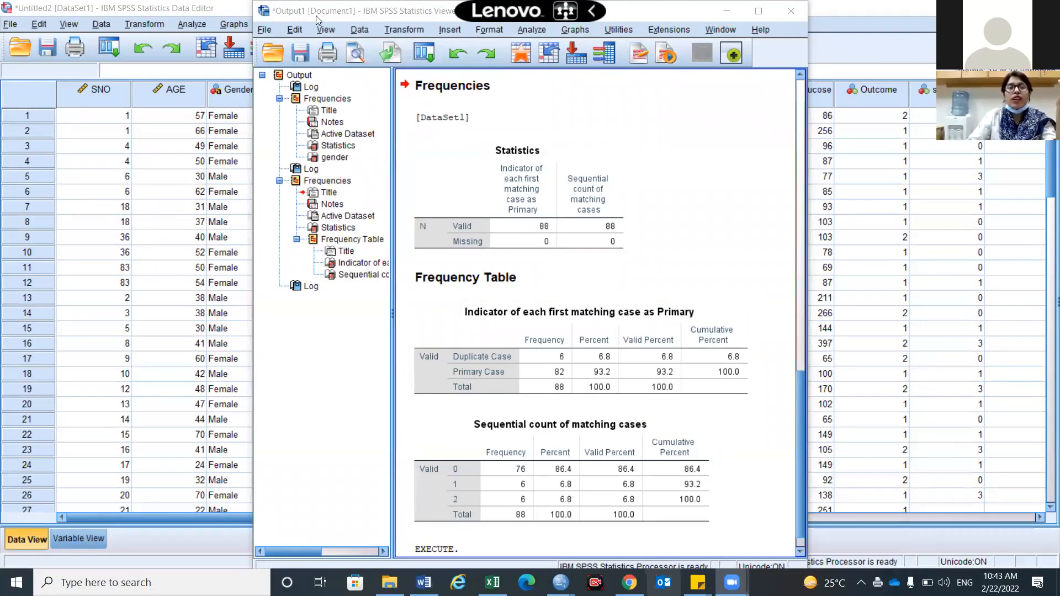
left_click_drag(316, 17, 94, 18)
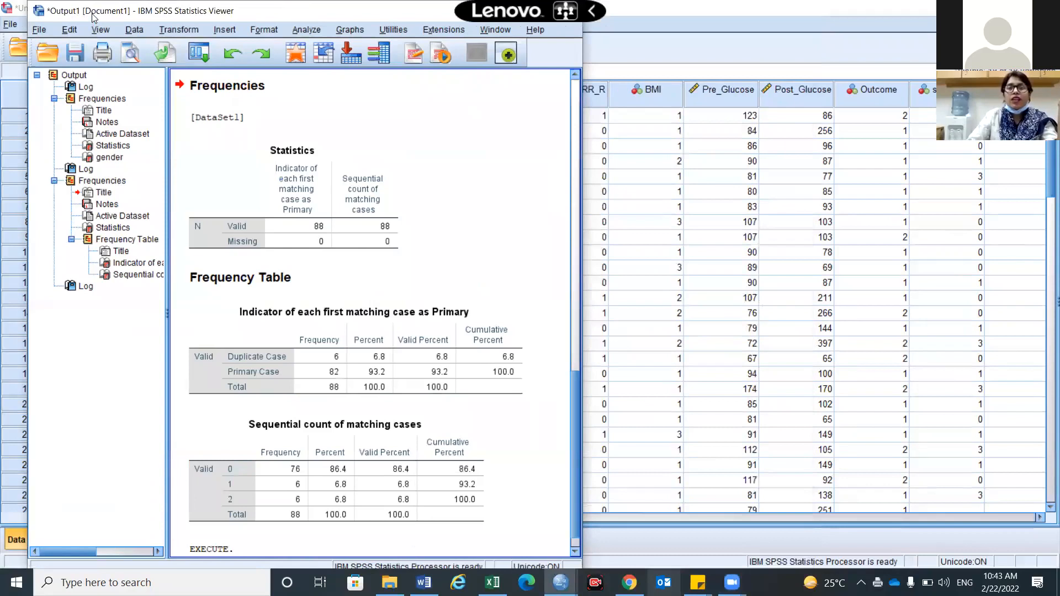
Maximize the Output Viewer, review the Statistics and Indicator tables, then return to the data grid
double_click(93, 16)
scroll(382, 162, "down", 1)
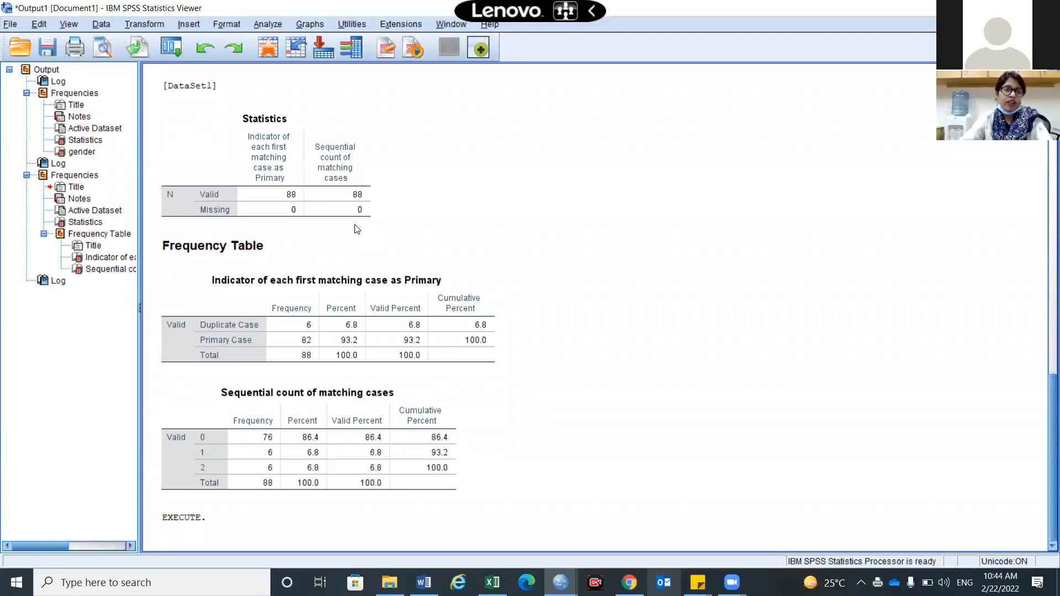
left_click(289, 196)
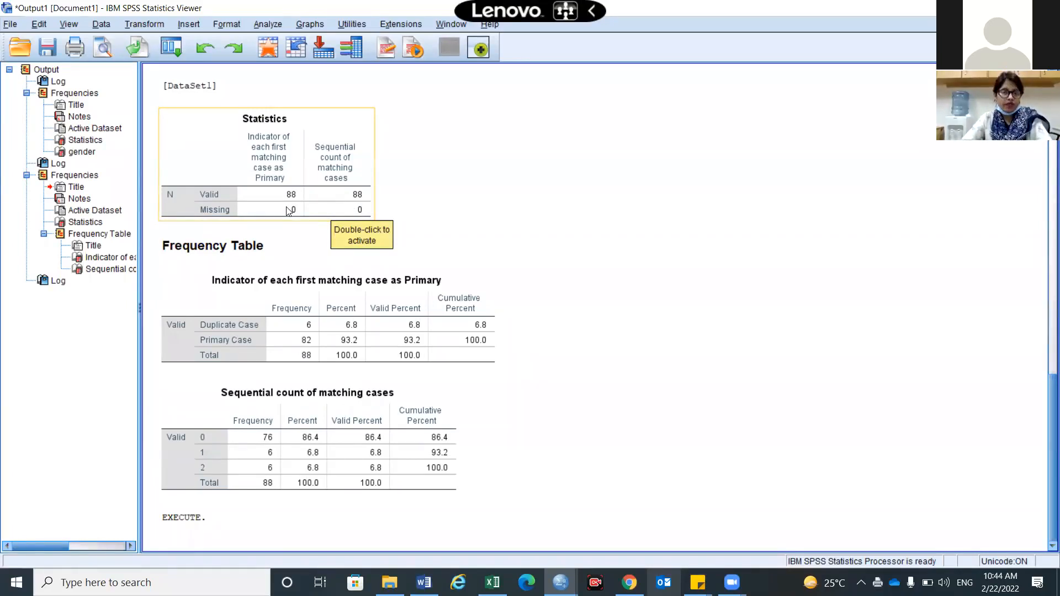
left_click(251, 307)
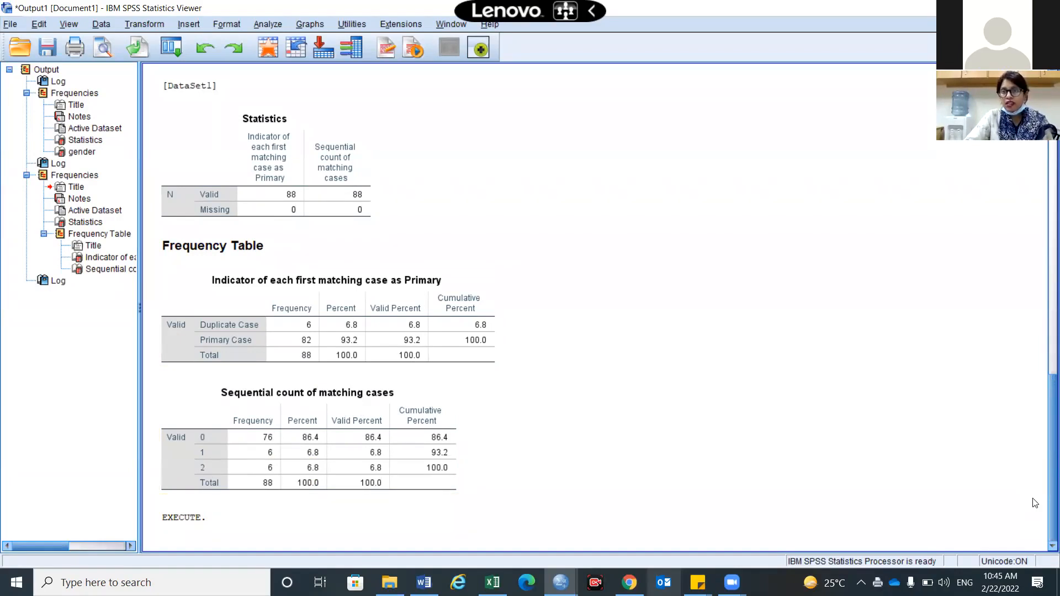
key("alt+Tab")
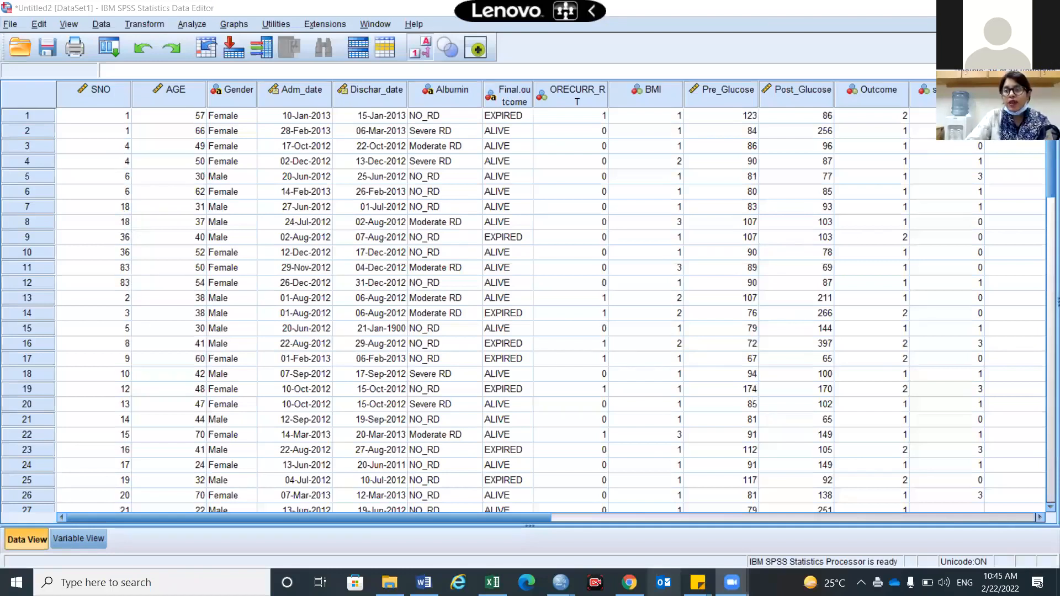
Split the grid and scroll the right pane to PrimaryFirst and MatchSequence, keeping SNO visible
left_click_drag(1048, 305, 163, 297)
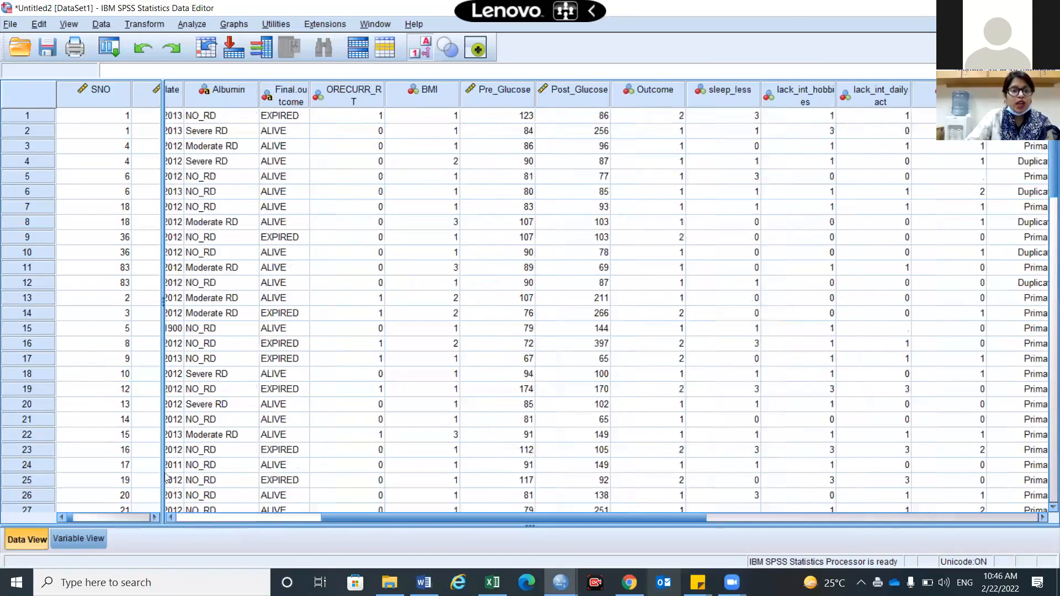
left_click(196, 518)
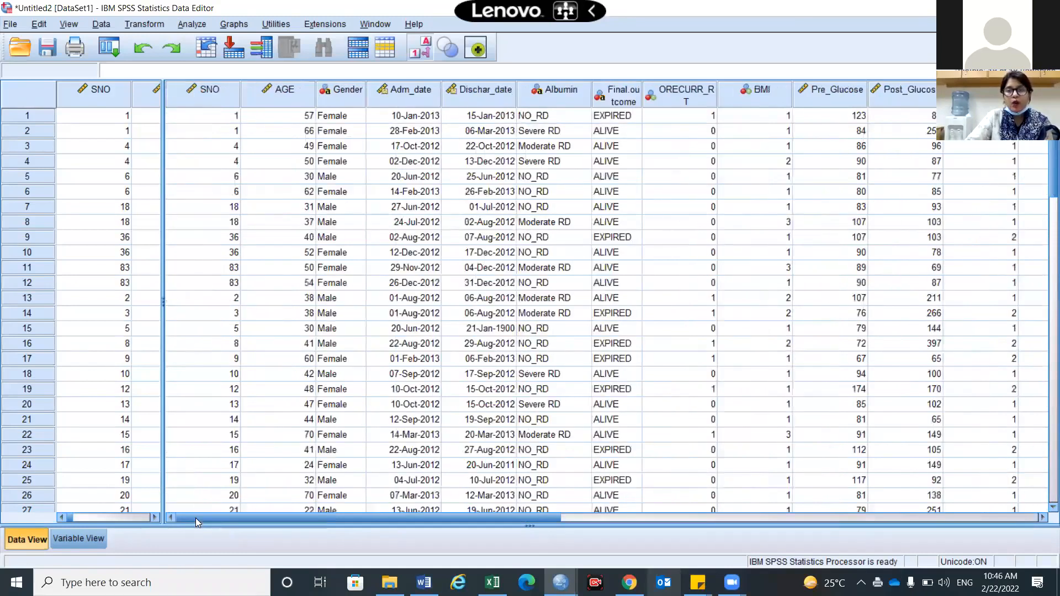
scroll(195, 518, "right", 10)
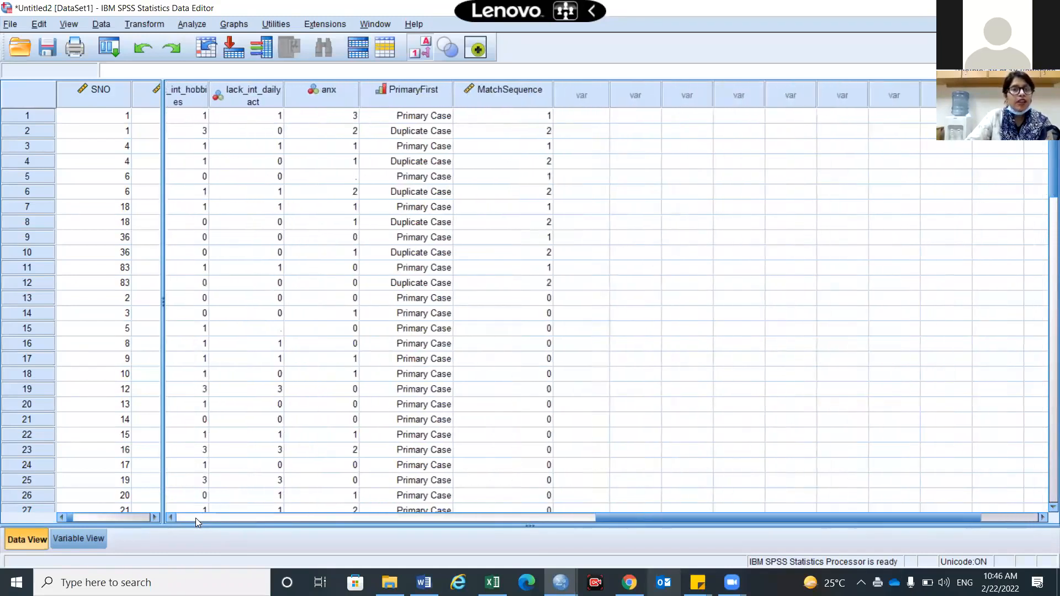
scroll(681, 501, "right", 3)
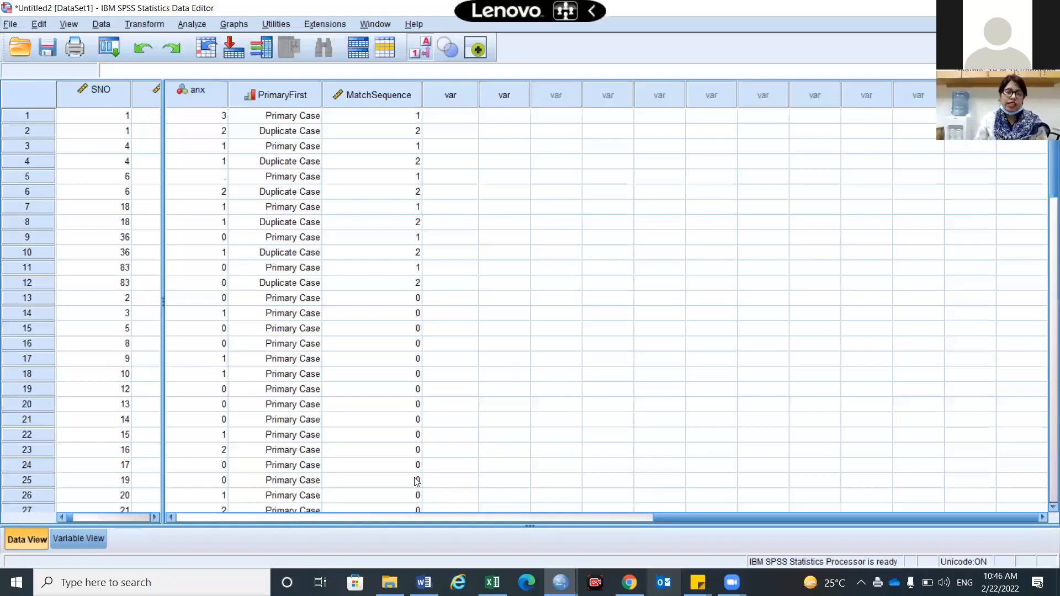
Merge the two grid panes back into one pane, with duplicate SNO pairs listed first
double_click(162, 301)
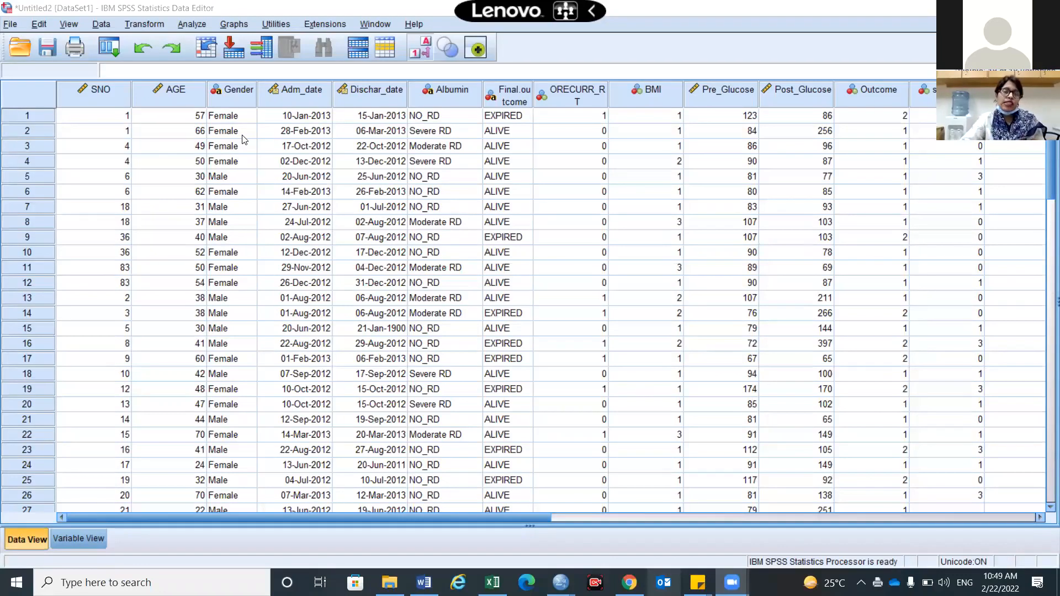
Identify duplicates matched on SNO with a first-case primary indicator and a sequential count
left_click(102, 24)
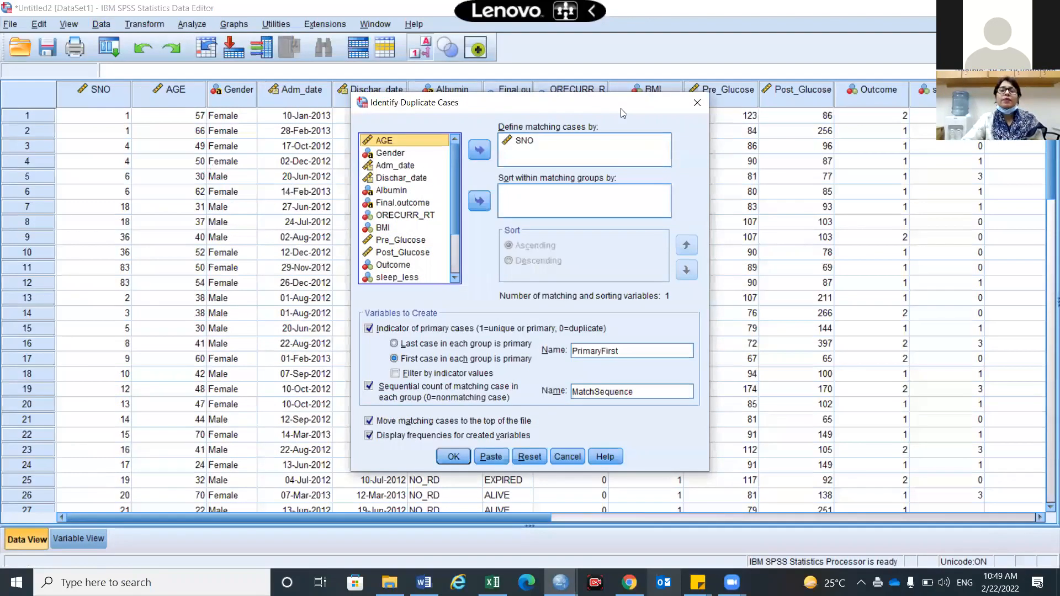
left_click(531, 458)
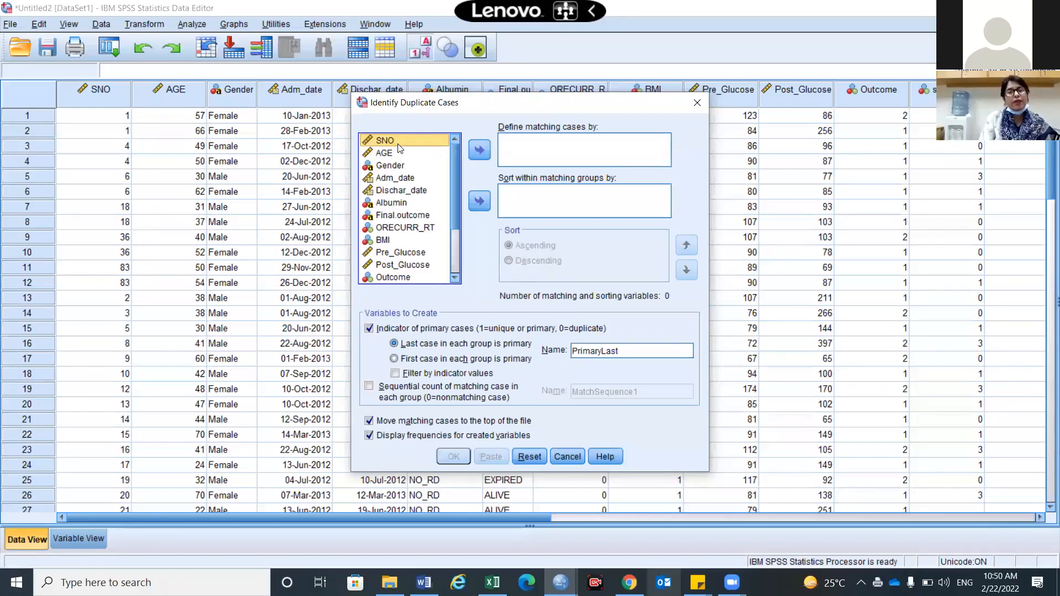
left_click(479, 150)
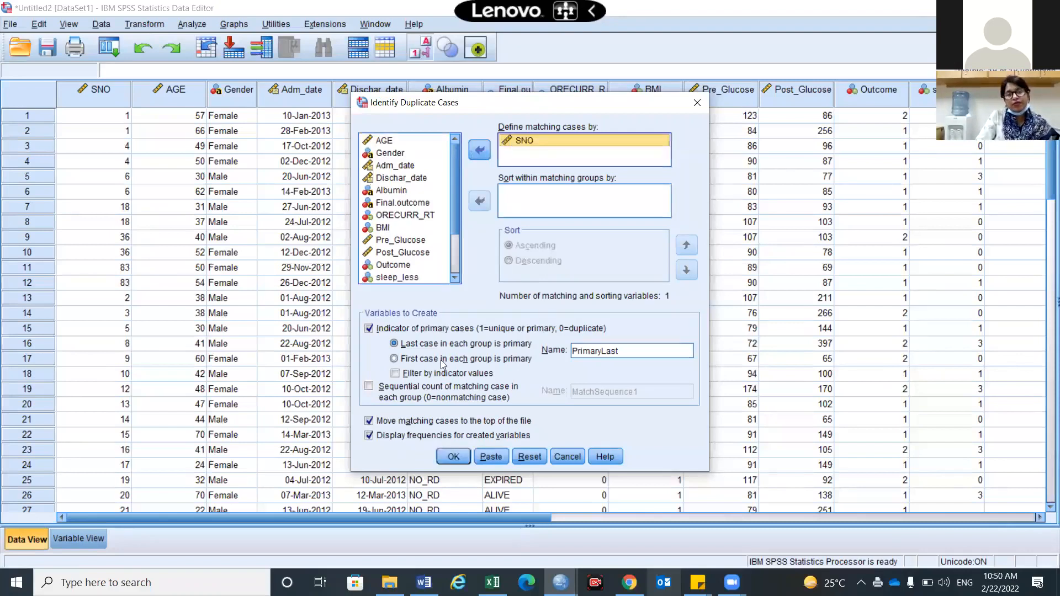
left_click(398, 360)
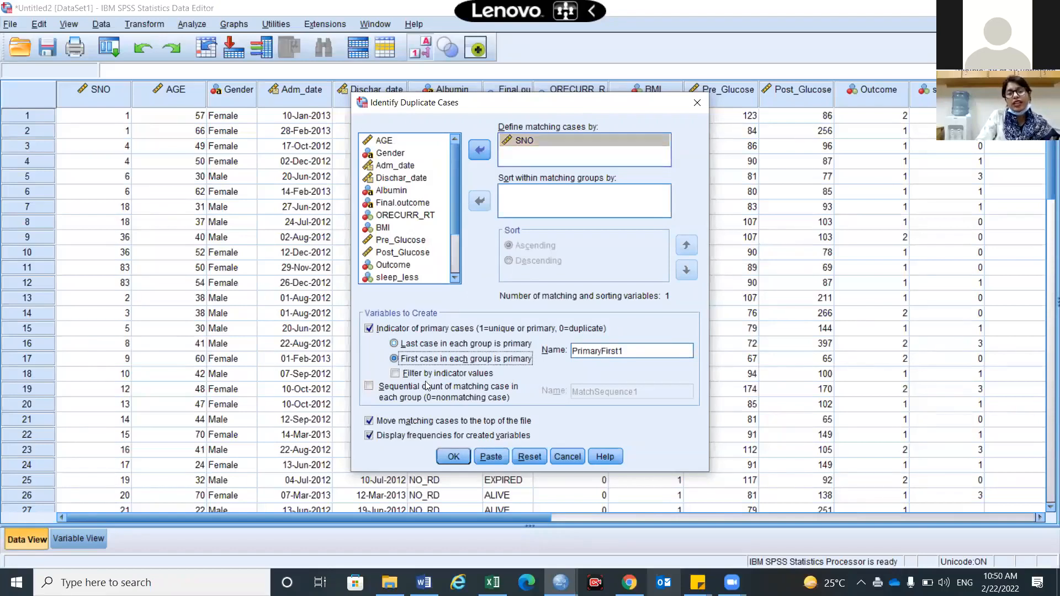
left_click(369, 387)
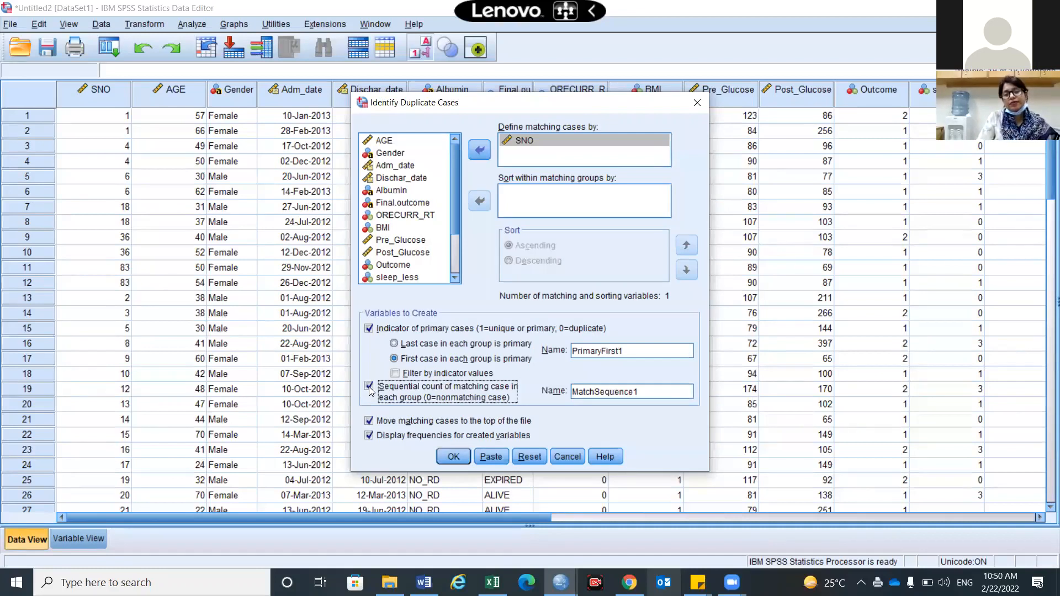
left_click(453, 457)
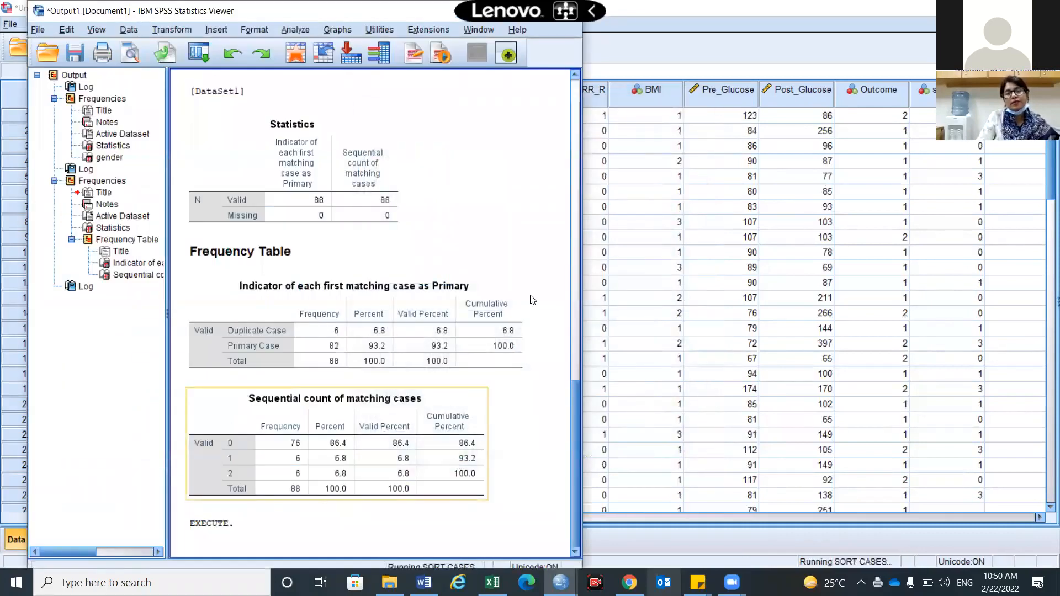
scroll(460, 396, "down", 1)
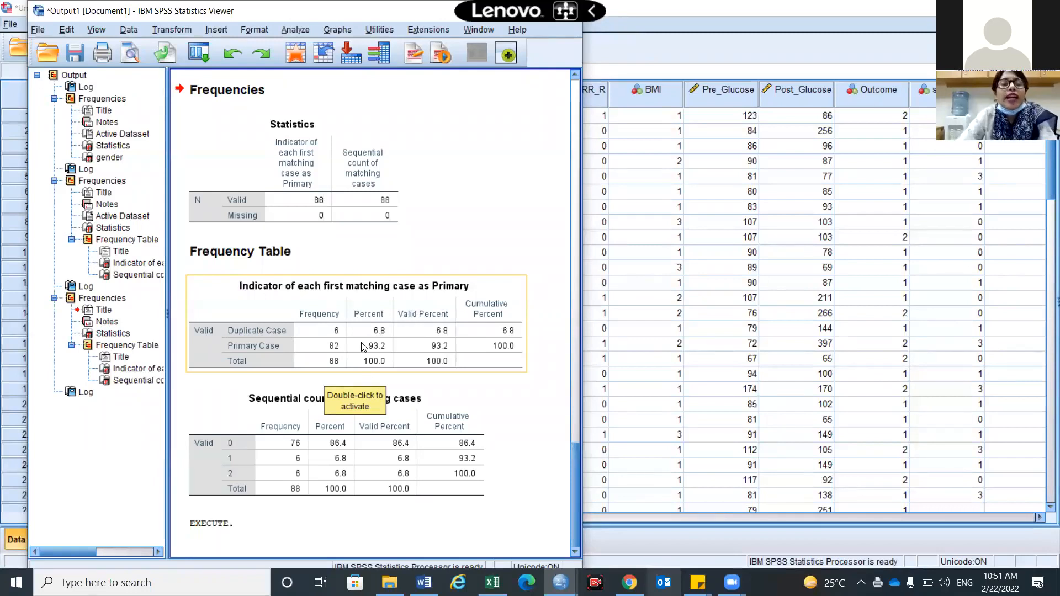
Inspect the Indicator and Sequential count frequency tables, then bring the Data Editor forward
left_click(334, 359)
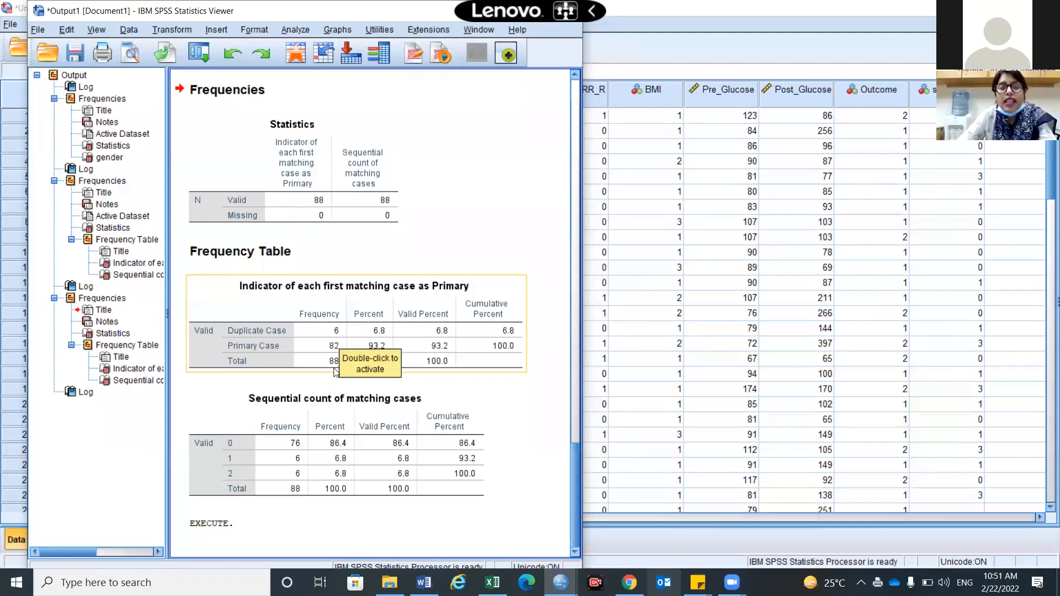
left_click(347, 421)
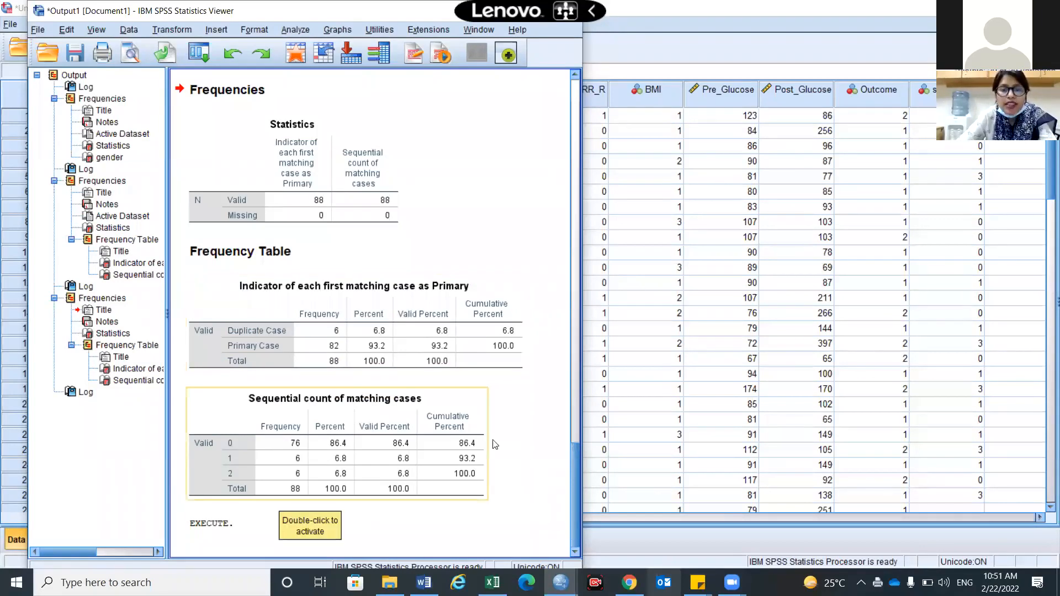
left_click(544, 456)
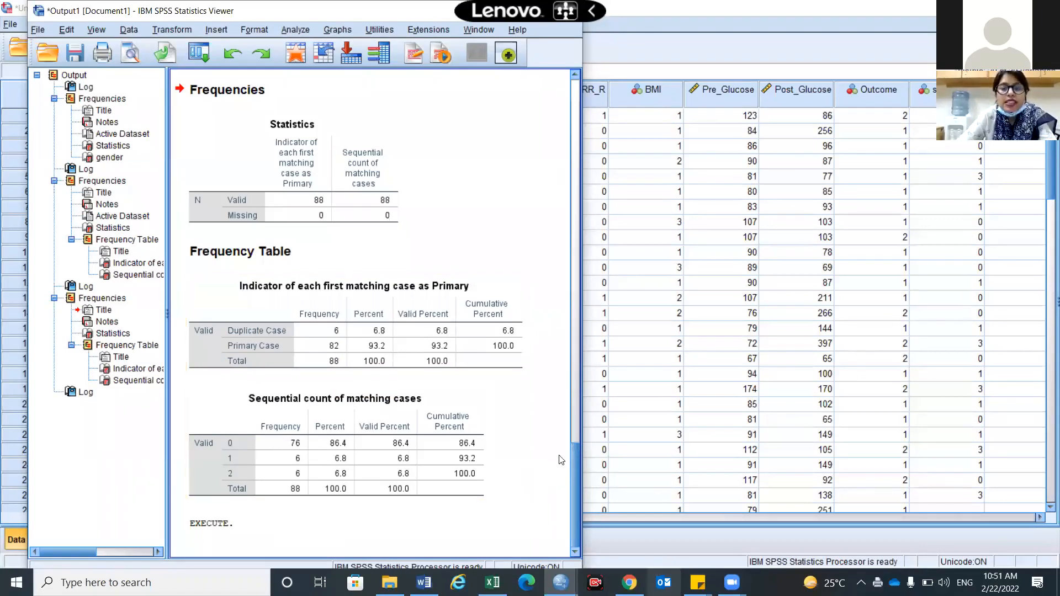
left_click(349, 435)
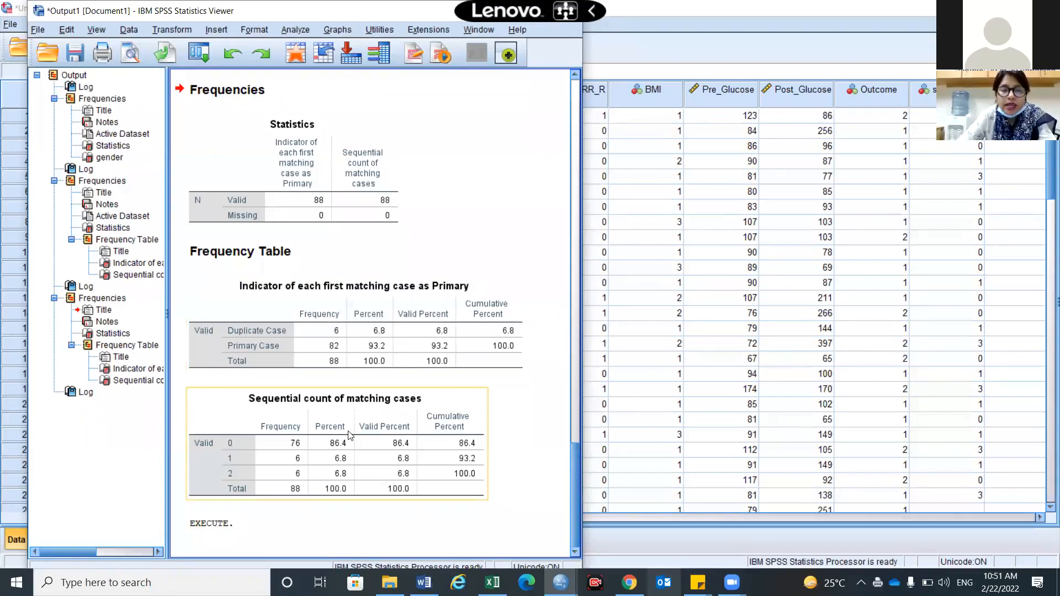
left_click(563, 75)
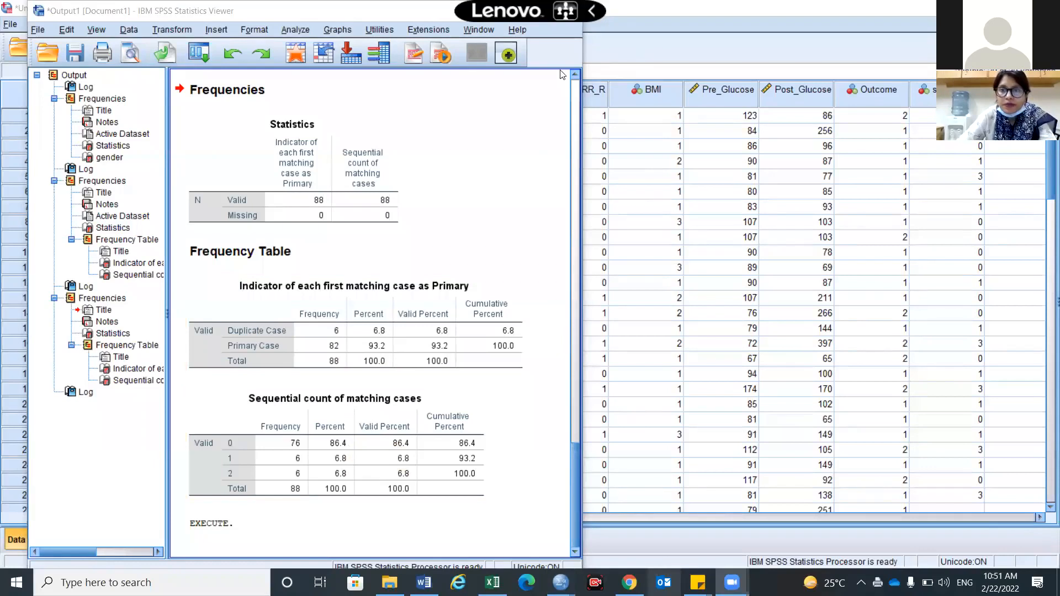
left_click(429, 418)
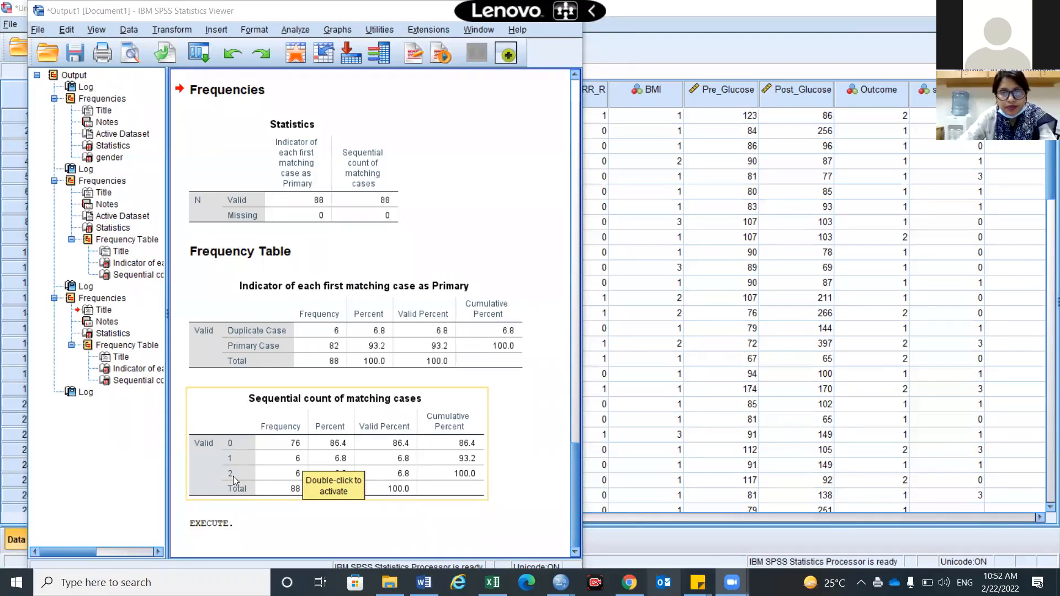
left_click(646, 388)
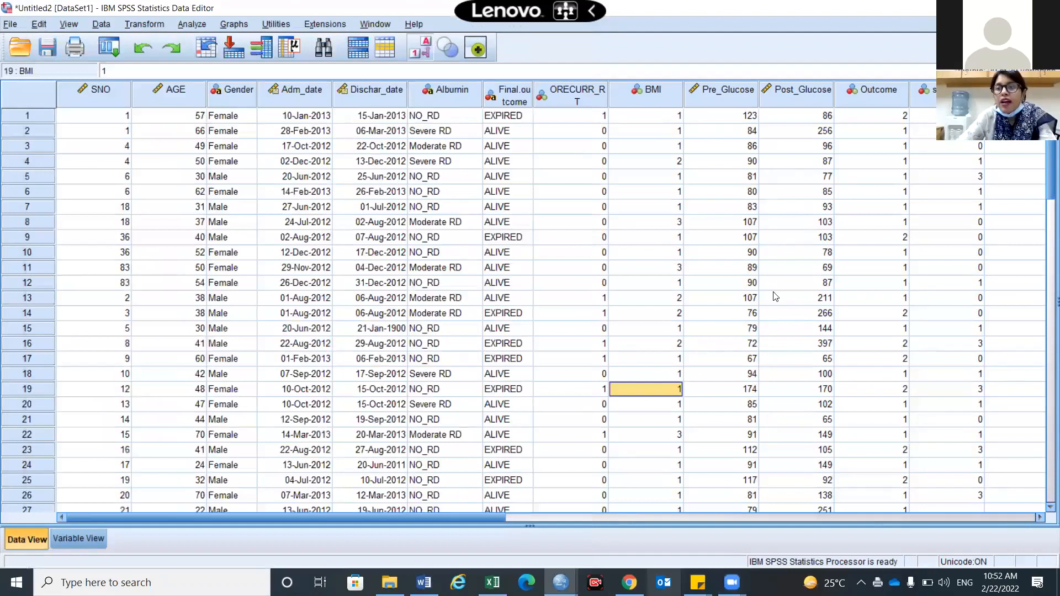
Change row 4's SNO value to 4 in Data View
left_click(116, 166)
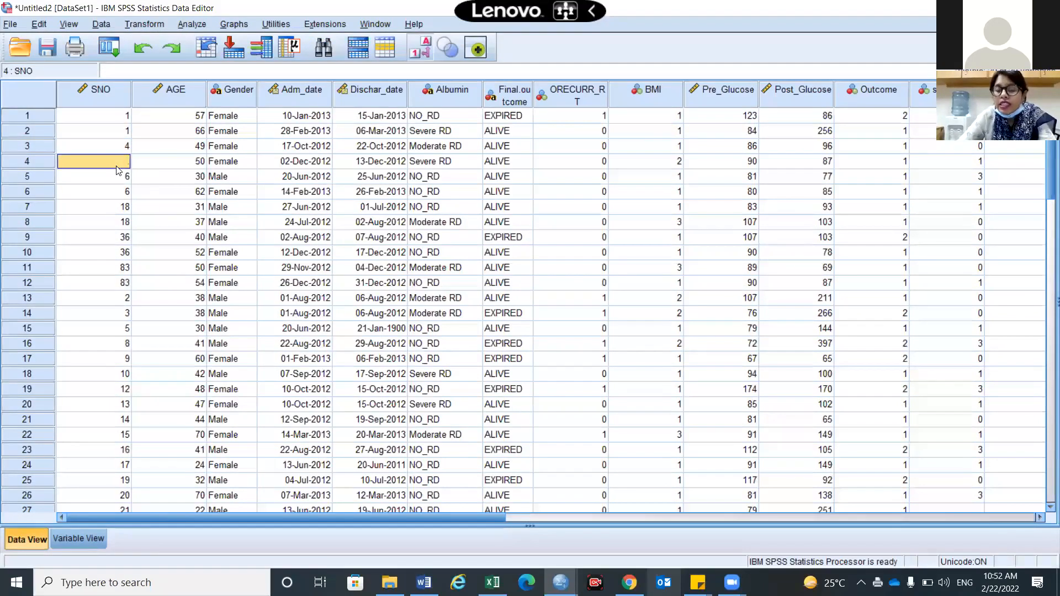
type("4")
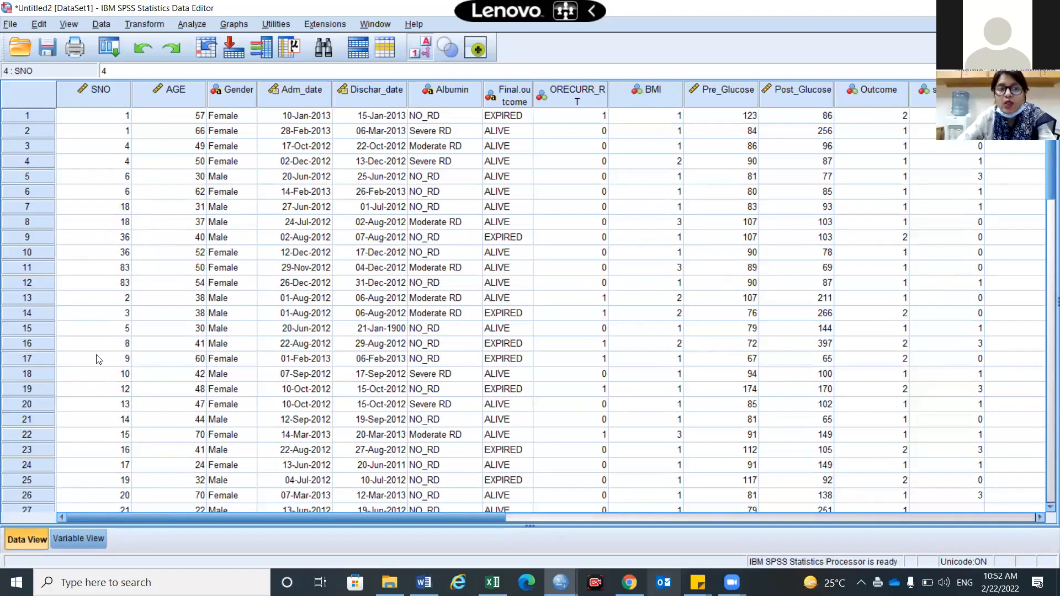
scroll(96, 360, "down", 4)
scroll(96, 360, "up", 4)
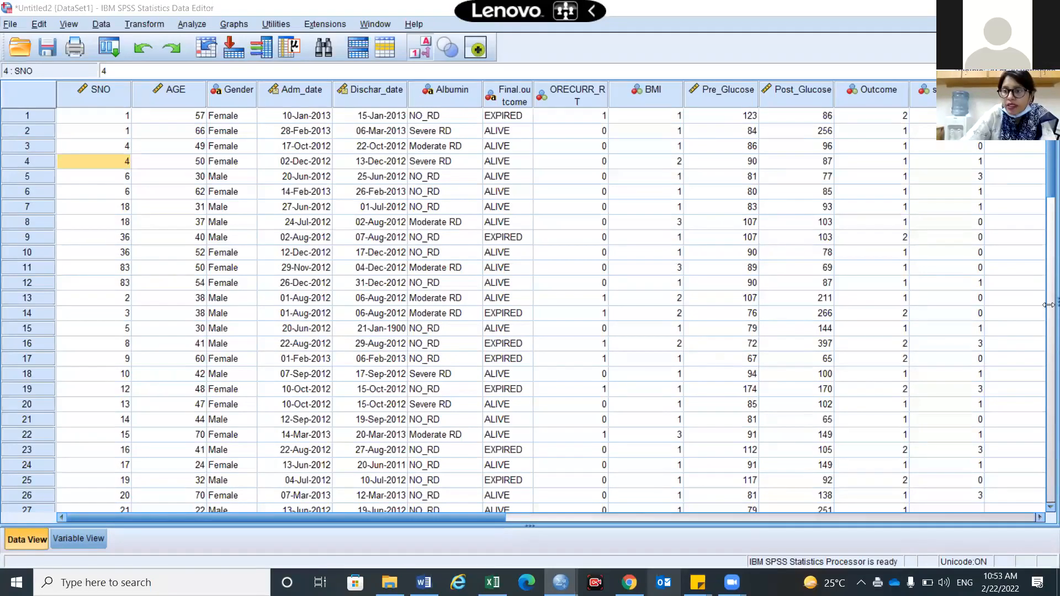
Split the grid and scroll to show PrimaryFirst1 and MatchSequence1 beside SNO, AGE and Gender
left_click_drag(1048, 304, 253, 290)
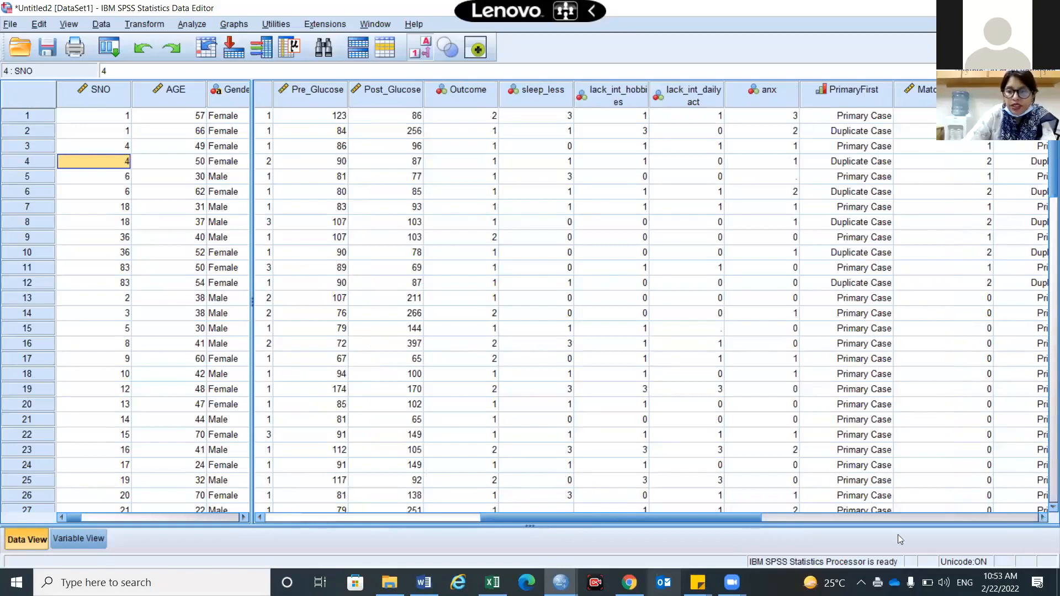
left_click_drag(735, 518, 376, 550)
left_click_drag(789, 504, 1044, 507)
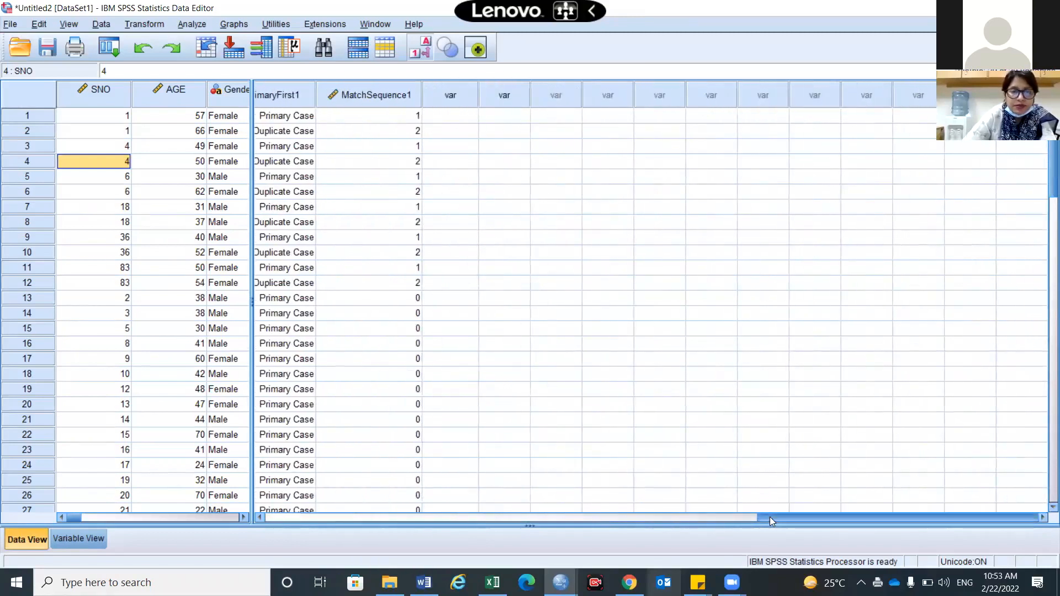
left_click(259, 516)
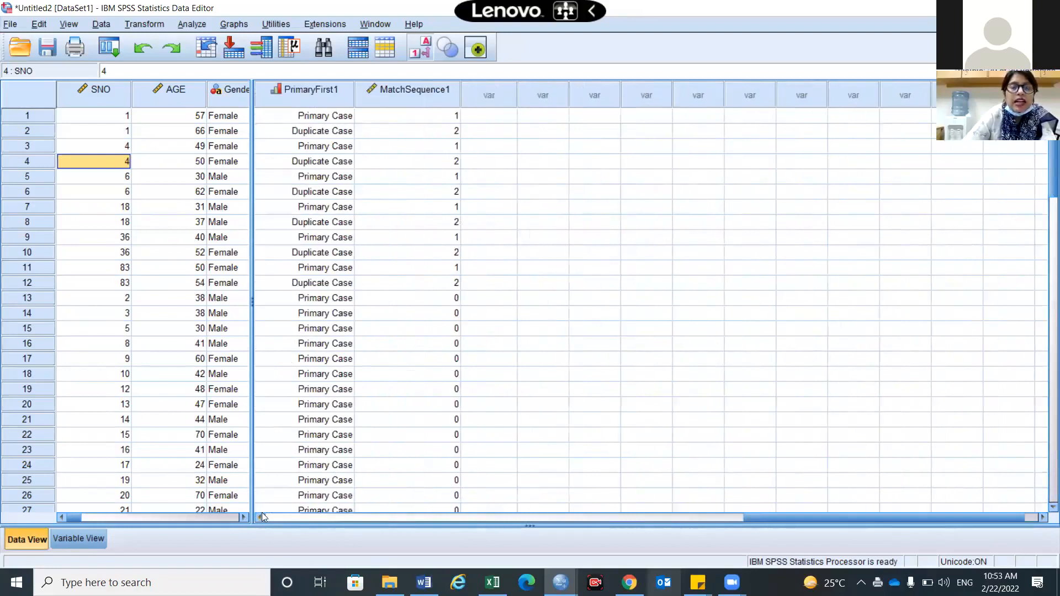
left_click(236, 238)
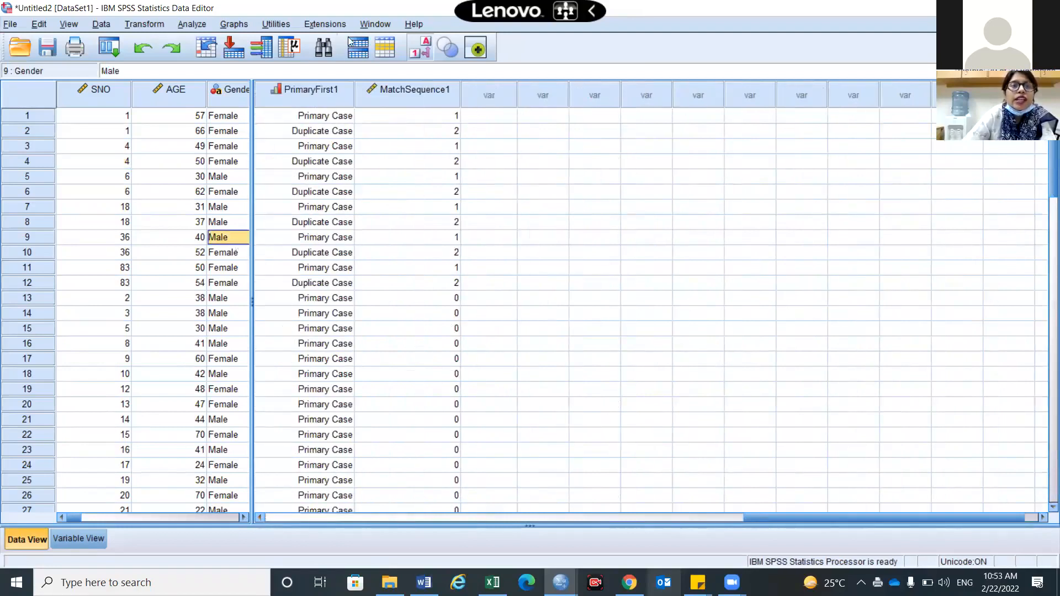
Re-split the grid vertically only, fixing SNO and AGE beside PrimaryFirst1 and MatchSequence1
left_click(372, 25)
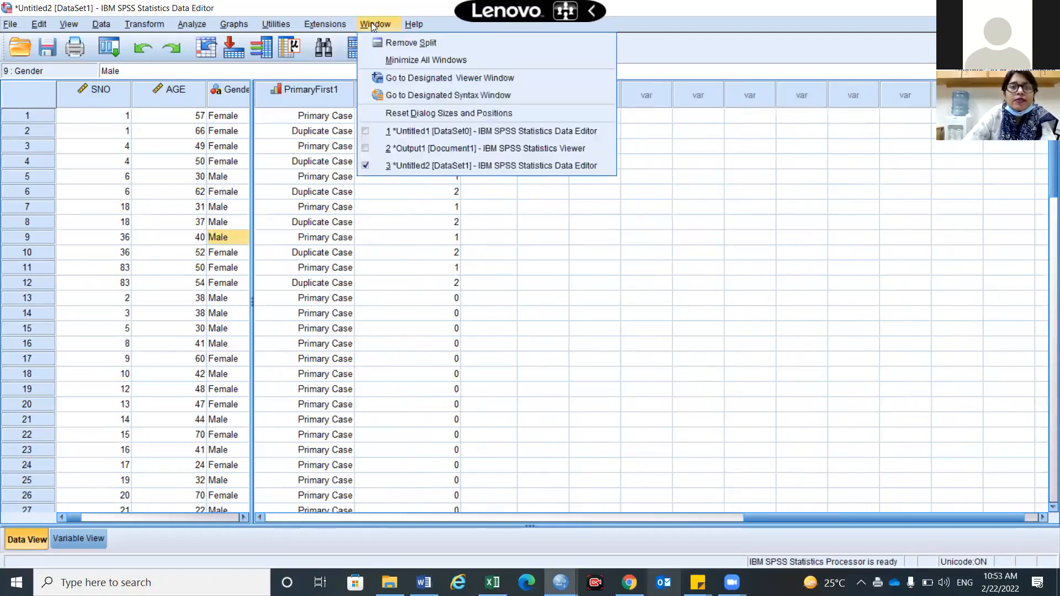
left_click(412, 40)
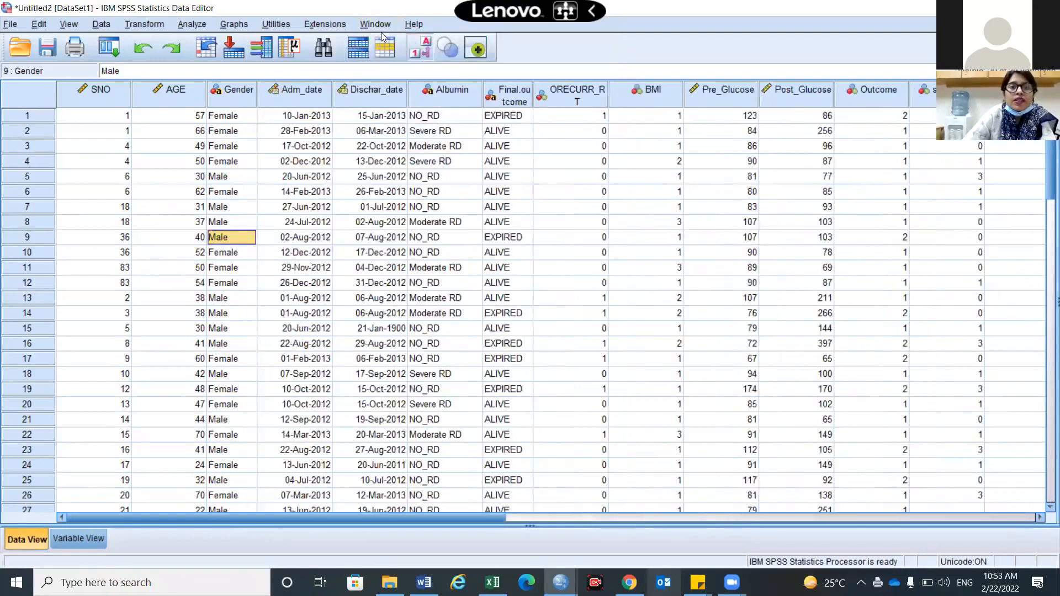
left_click(377, 26)
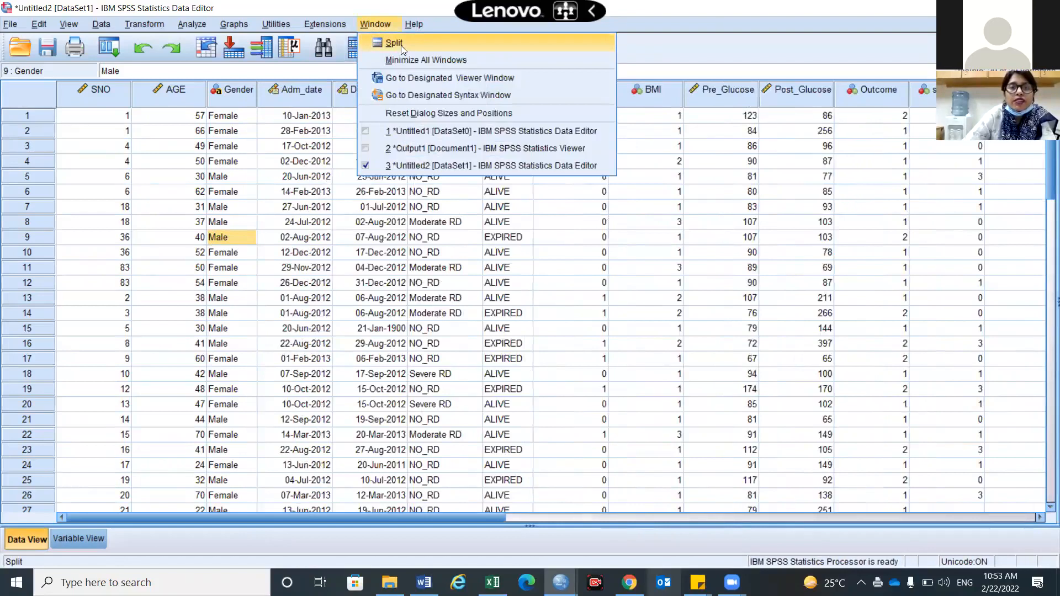
left_click(401, 46)
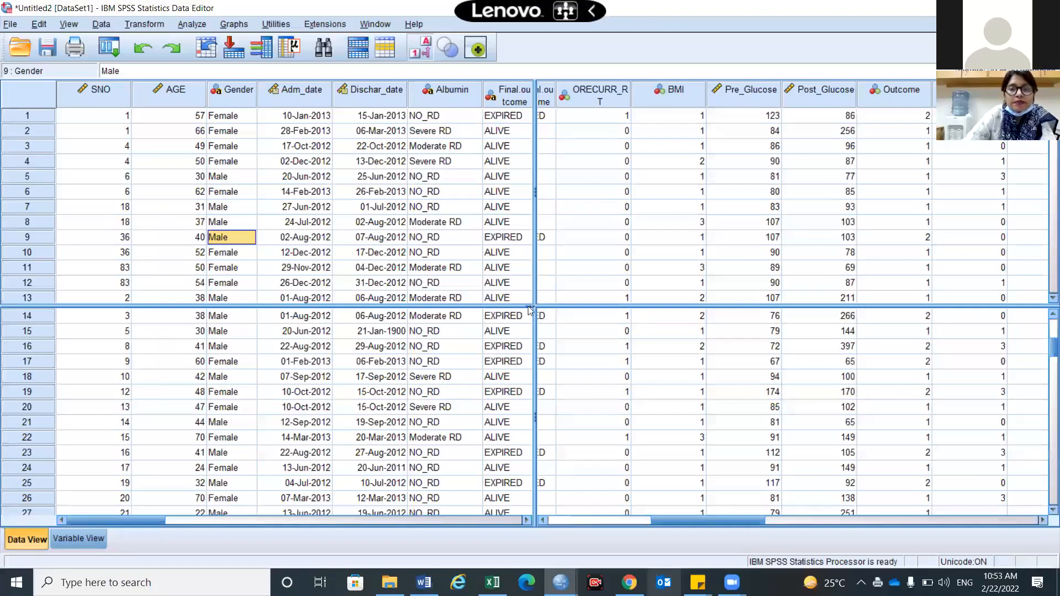
double_click(557, 307)
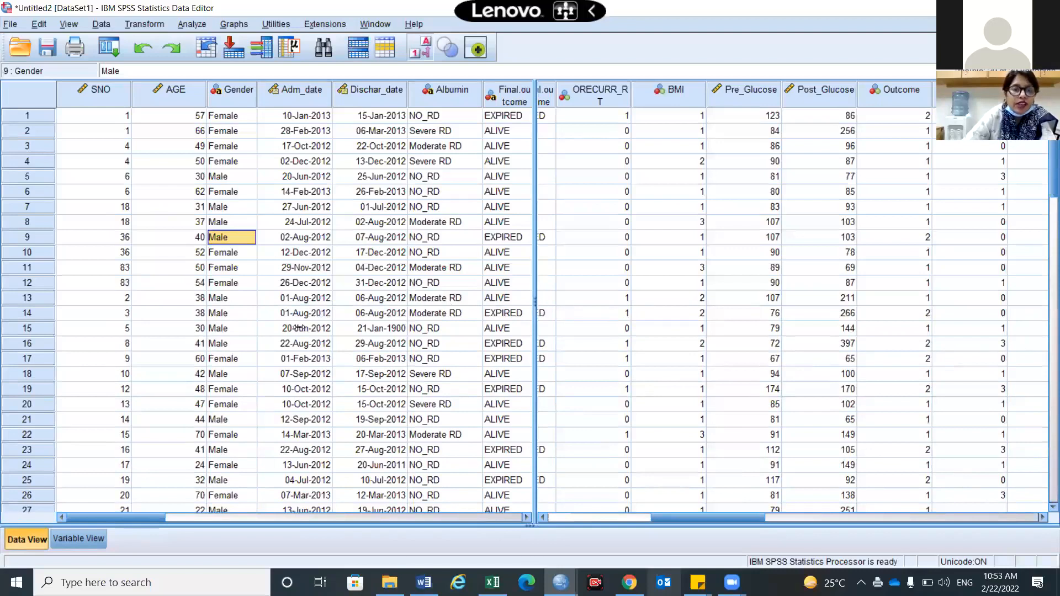
left_click_drag(243, 336, 212, 335)
mouse_move(540, 521)
left_mouse_down()
mouse_move(875, 521)
mouse_move(854, 499)
mouse_move(920, 478)
mouse_move(931, 461)
left_mouse_up()
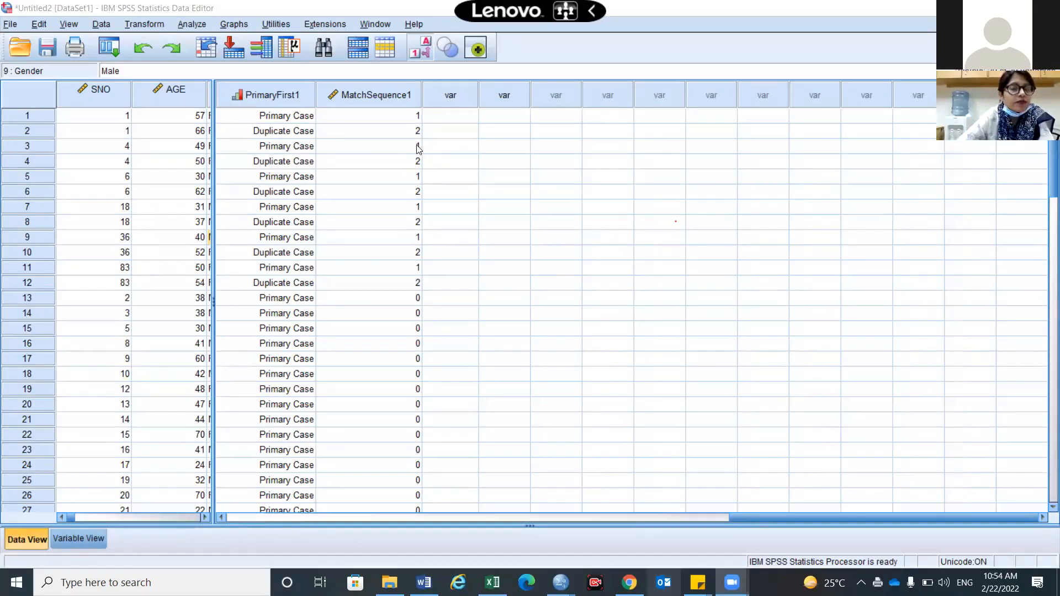
Give row 3 SNO 1, PrimaryFirst1 Duplicate Case and MatchSequence1 3
left_click(122, 152)
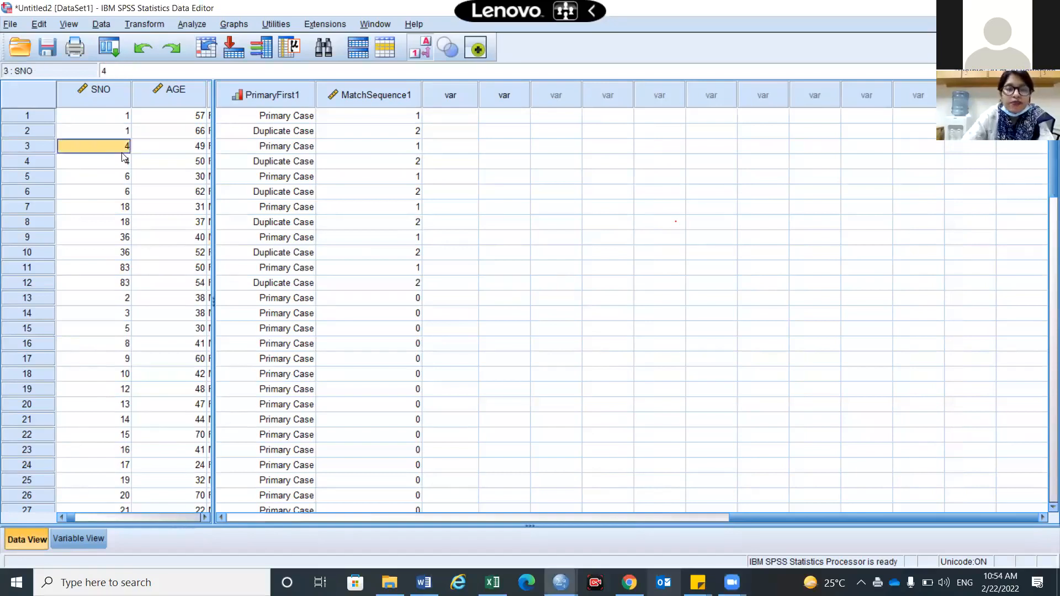
type("1")
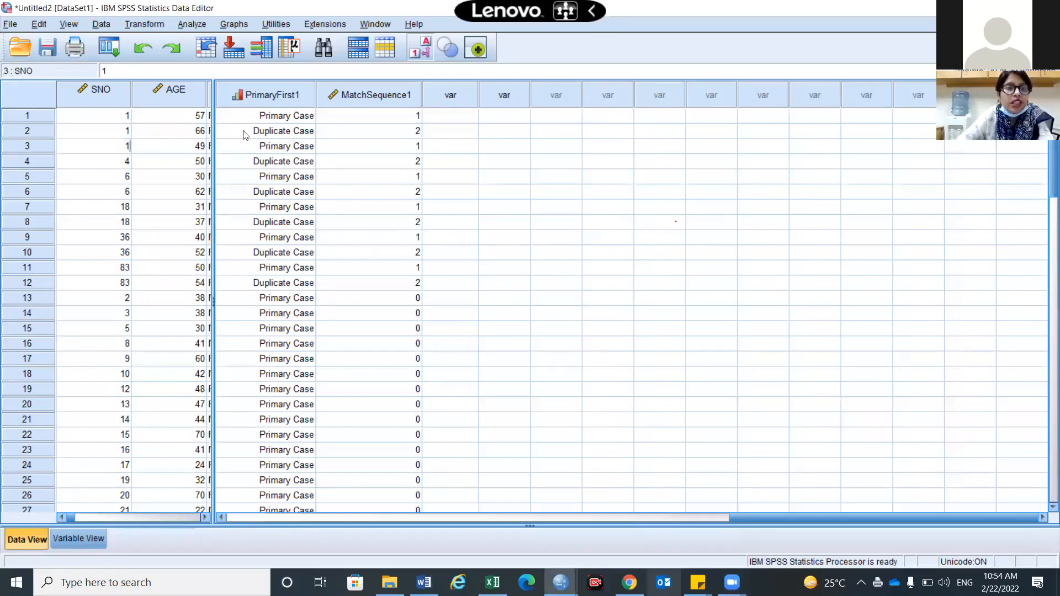
left_click(273, 132)
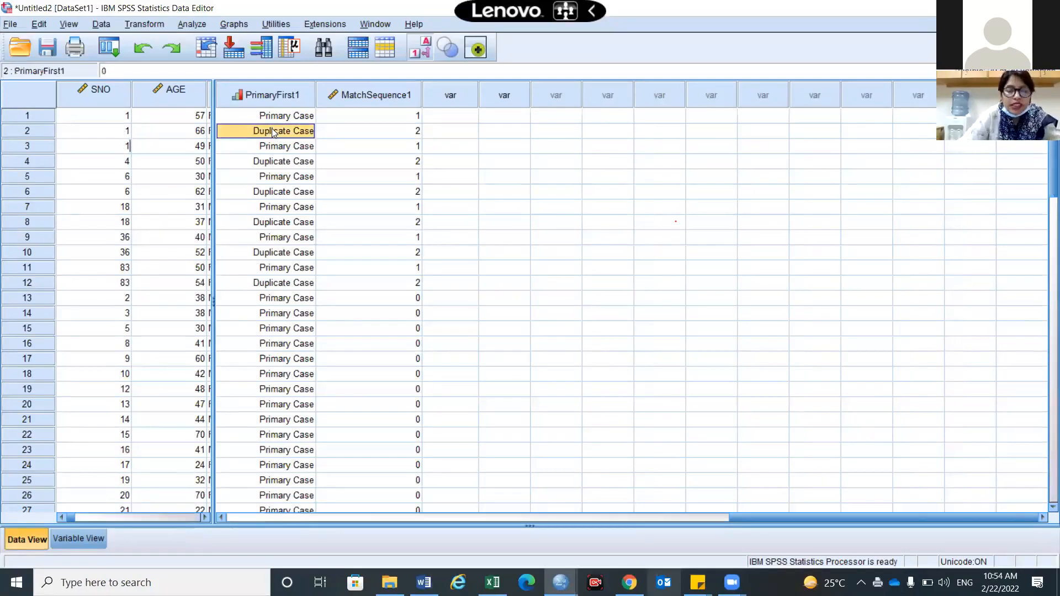
key("Down")
type("Duplicate Case")
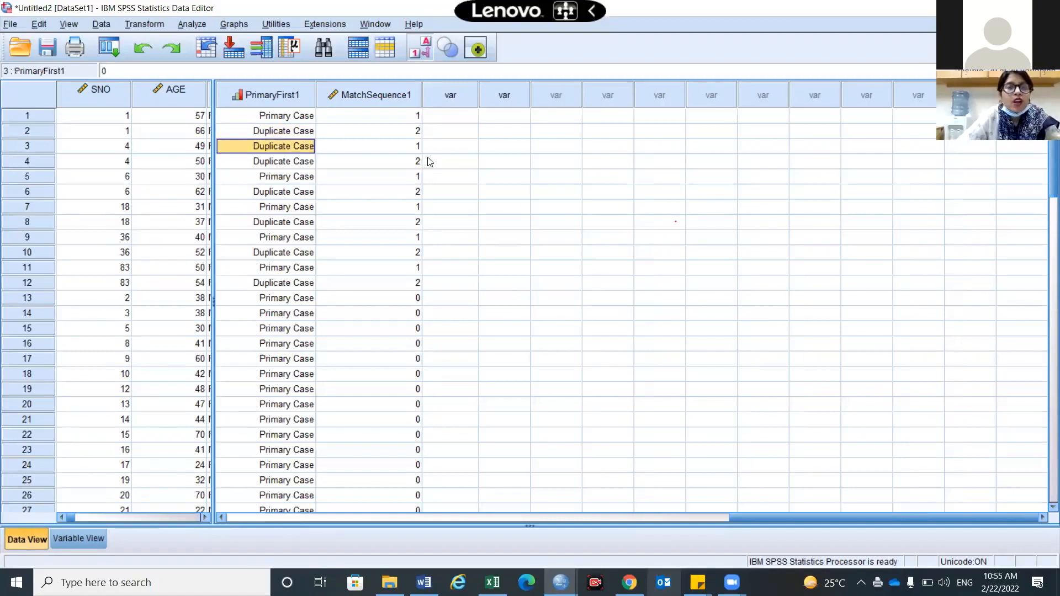
left_click(386, 147)
type("3")
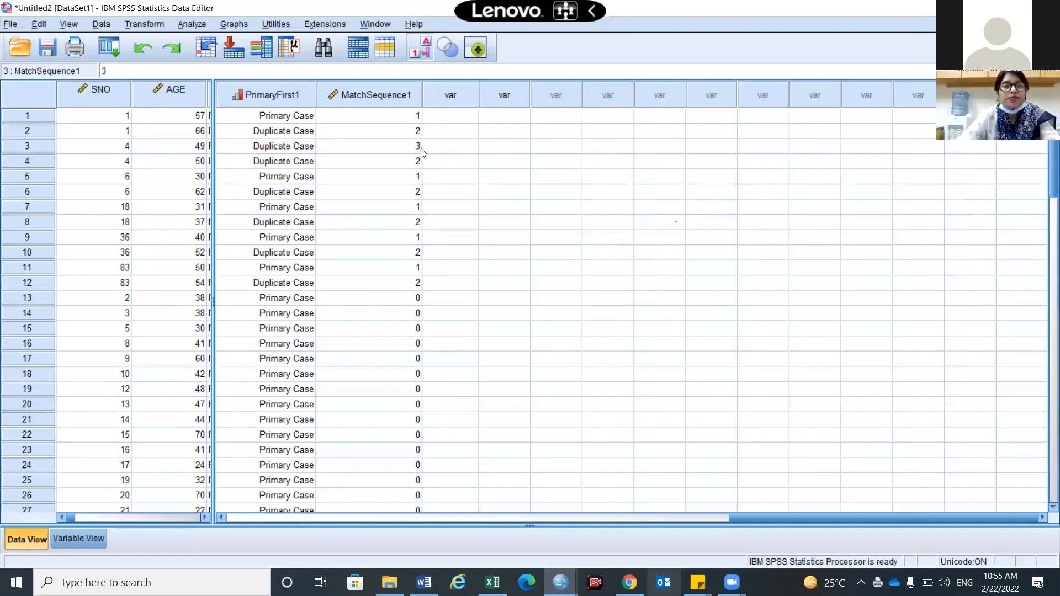
left_click(477, 180)
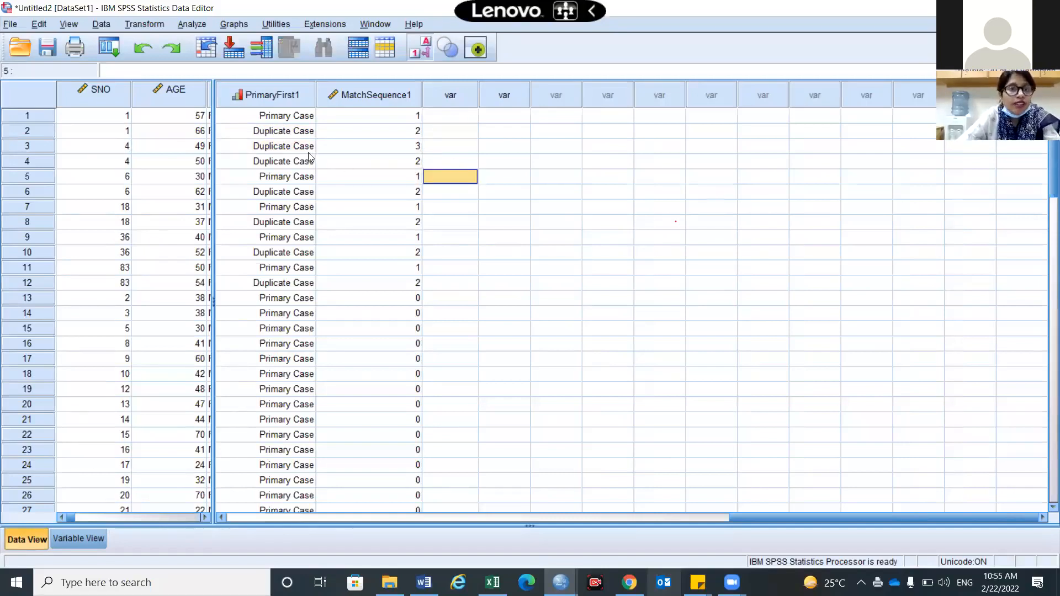
Re-enter row 3's SNO as 1 and restore the grid to one undivided pane
left_click(116, 144)
type("1")
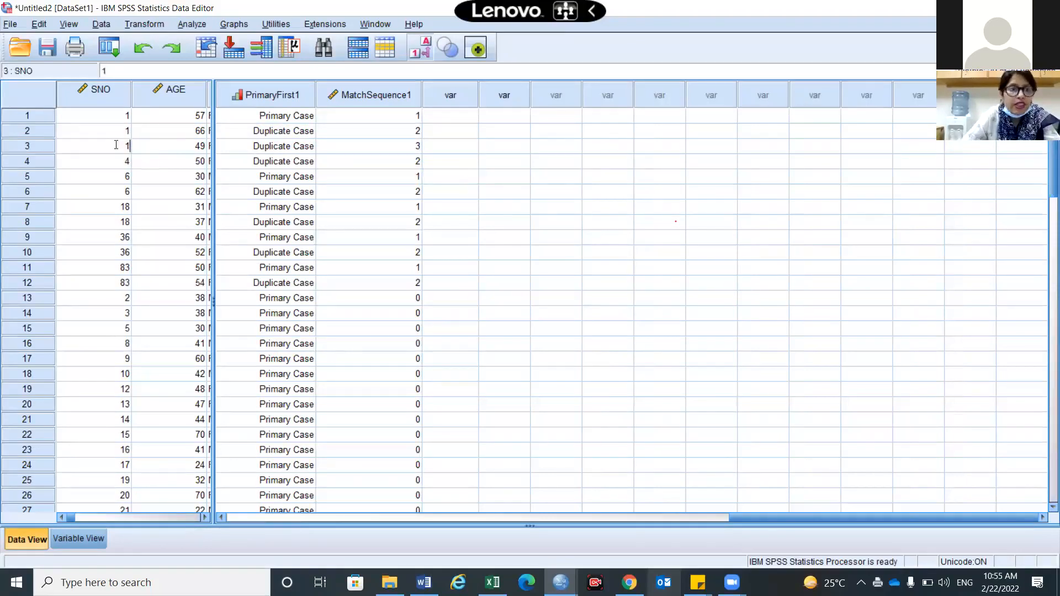
left_click(235, 191)
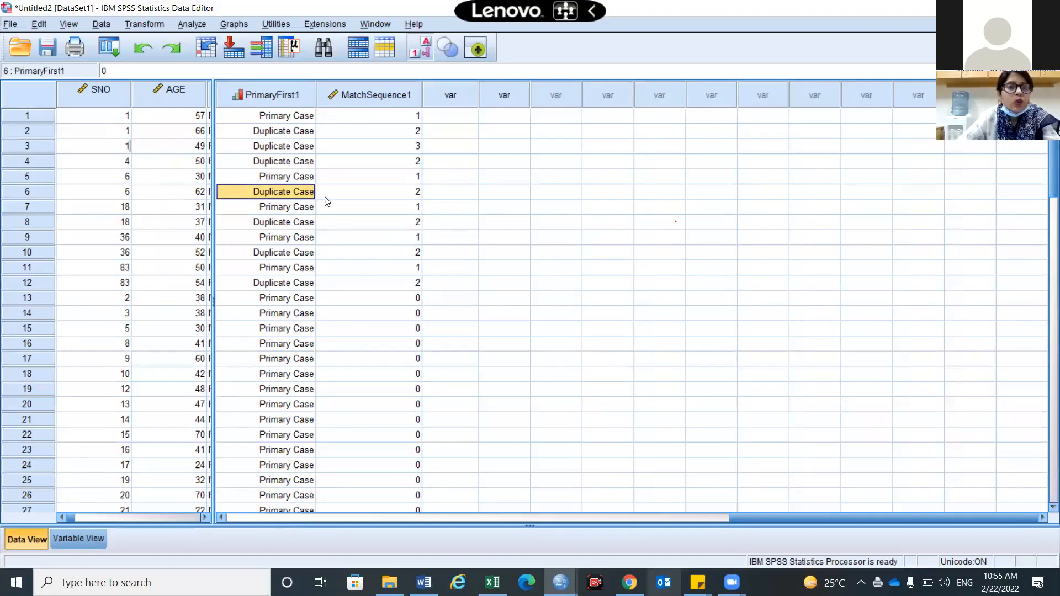
left_click(481, 236)
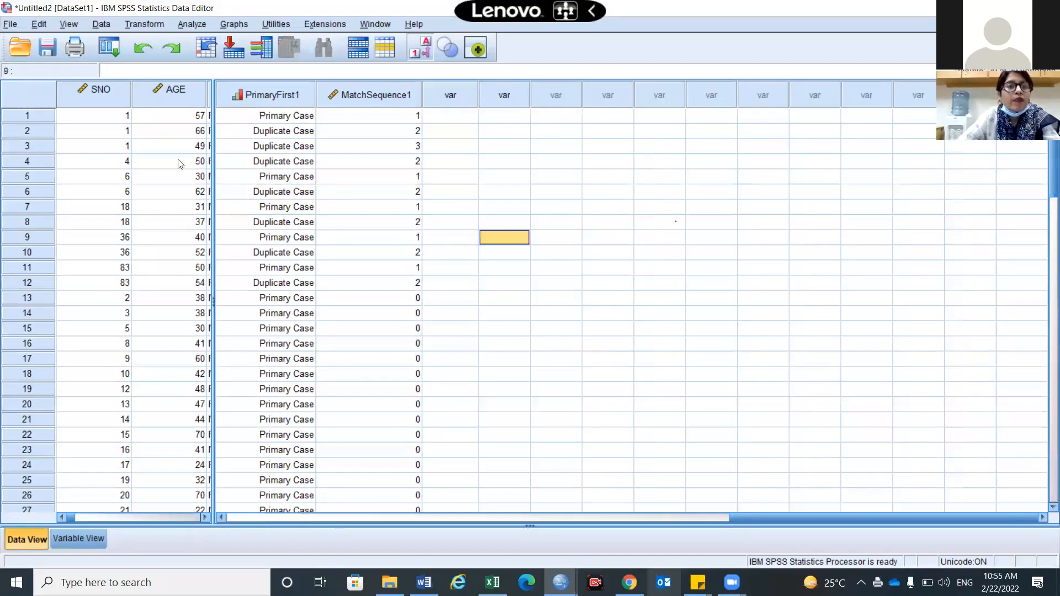
double_click(214, 301)
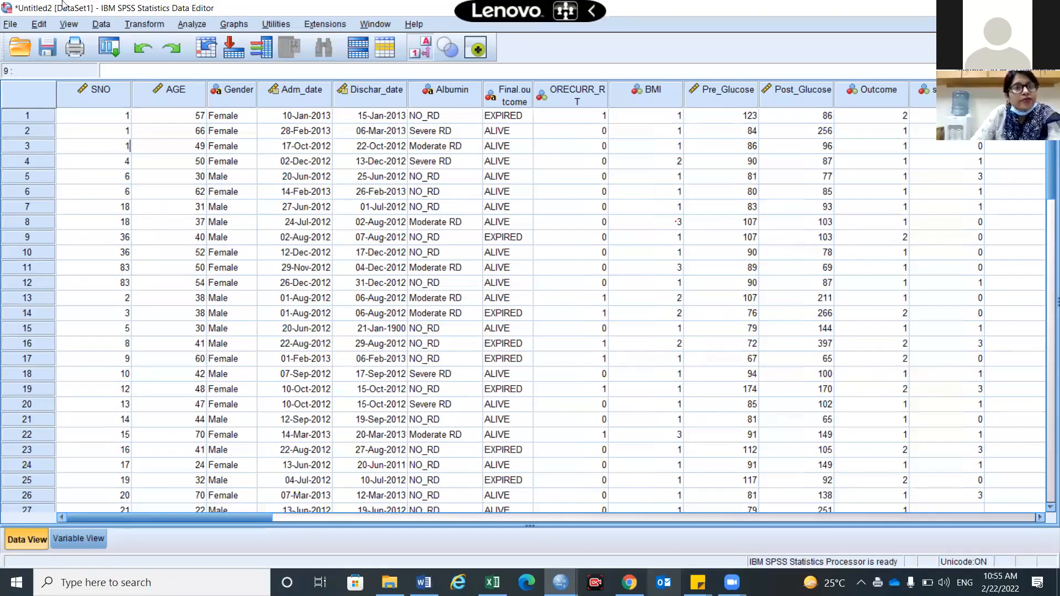
Browse the Data, Transform and Analyze menus, then open Descriptive Statistics > Frequencies
left_click(100, 24)
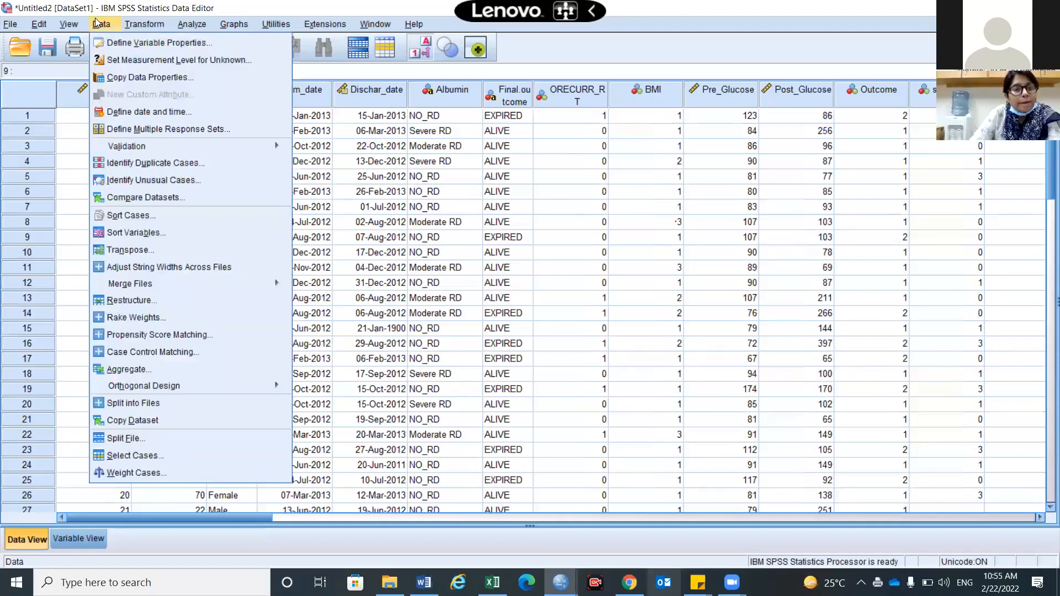
left_click(139, 23)
left_click(192, 23)
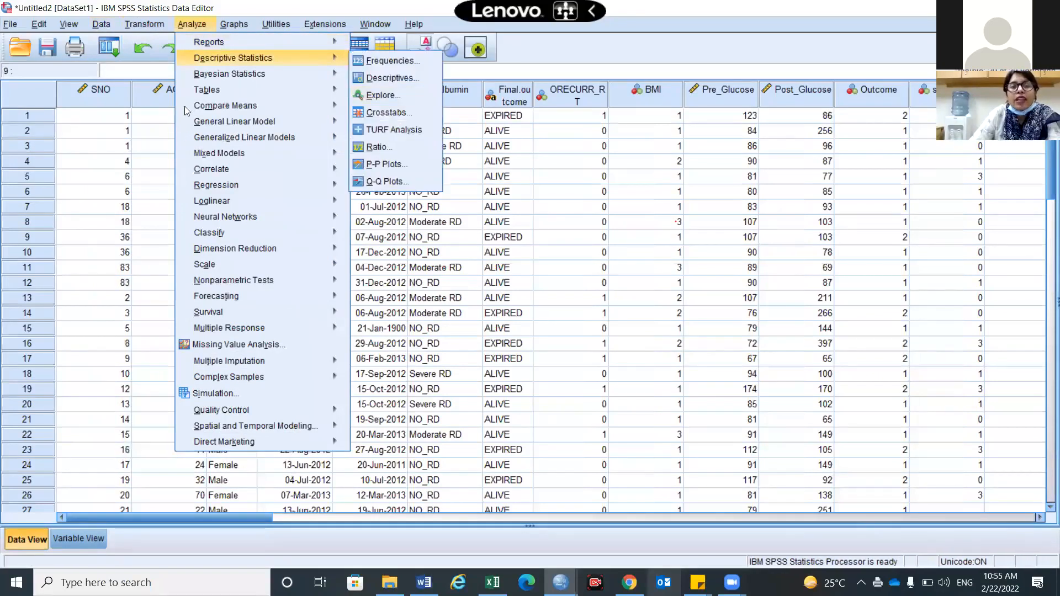
key("Escape")
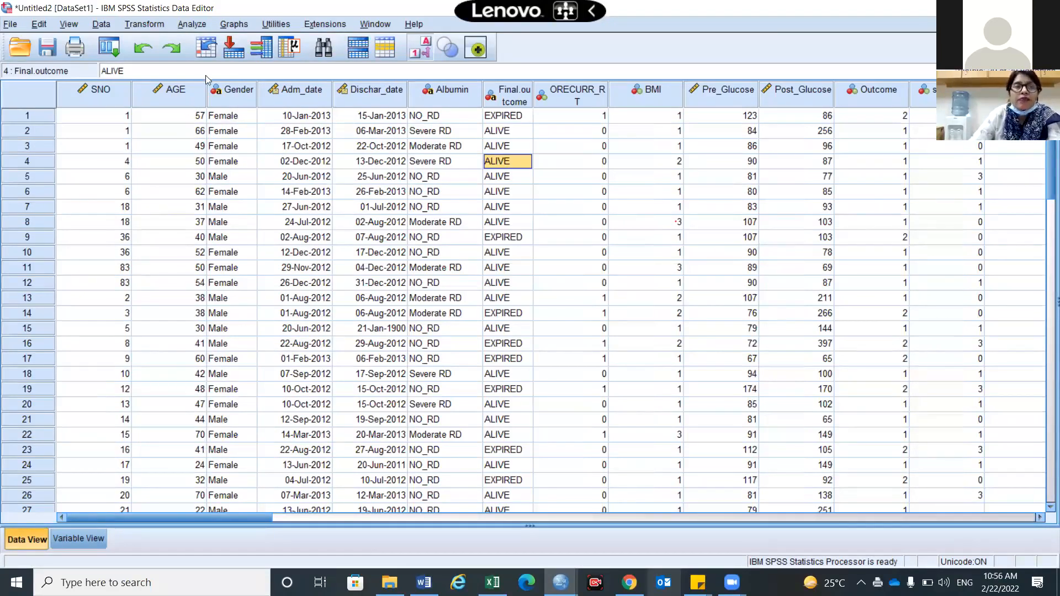
left_click(193, 25)
mouse_move(219, 59)
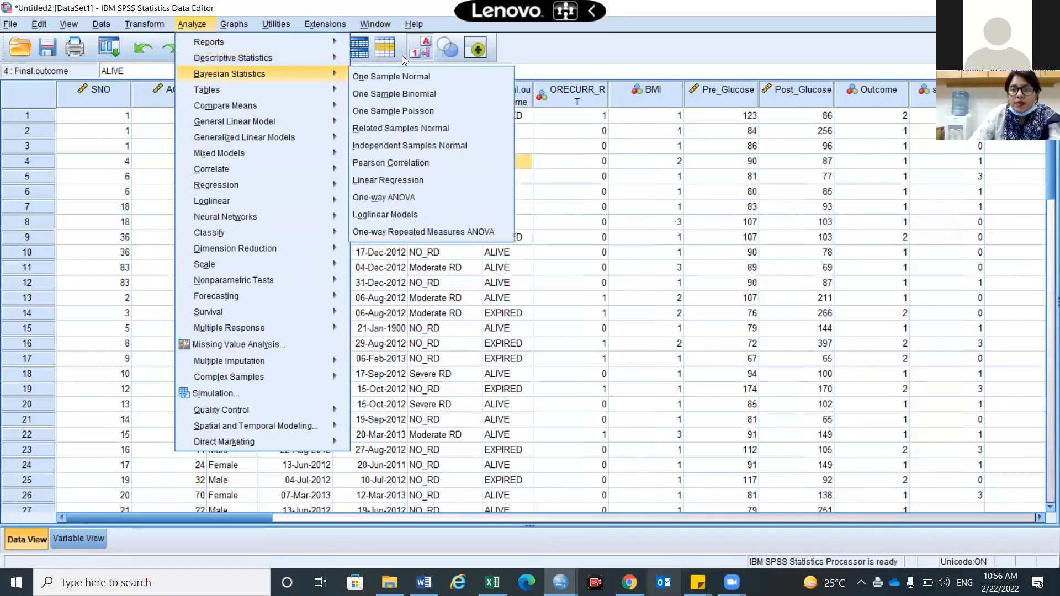
mouse_move(402, 56)
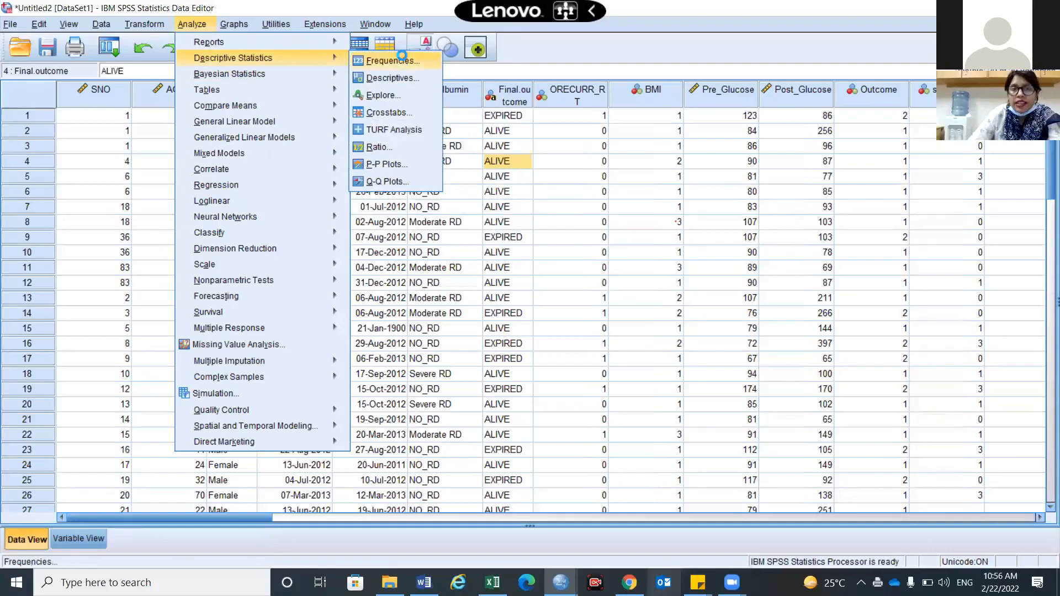
left_click(402, 59)
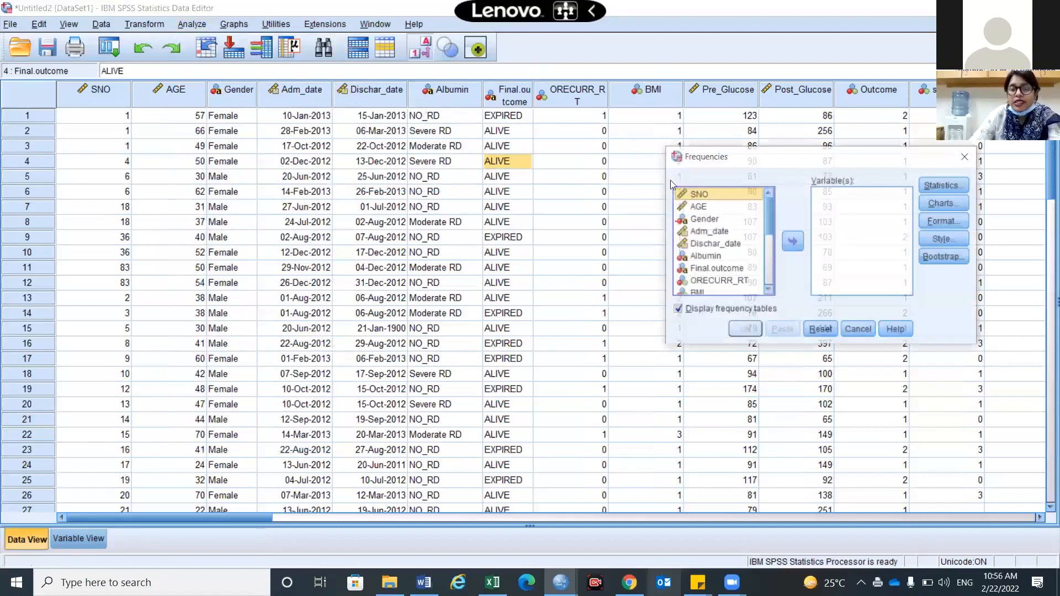
Uncheck Display frequency tables, accept the warning, and move AGE into Variable(s)
left_click(434, 179)
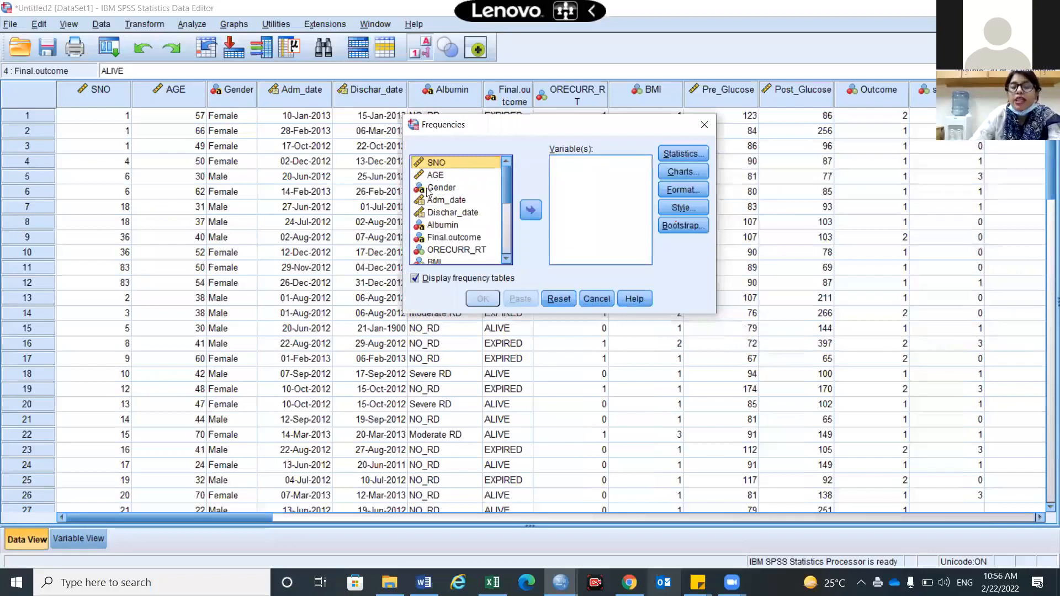
left_click(410, 281)
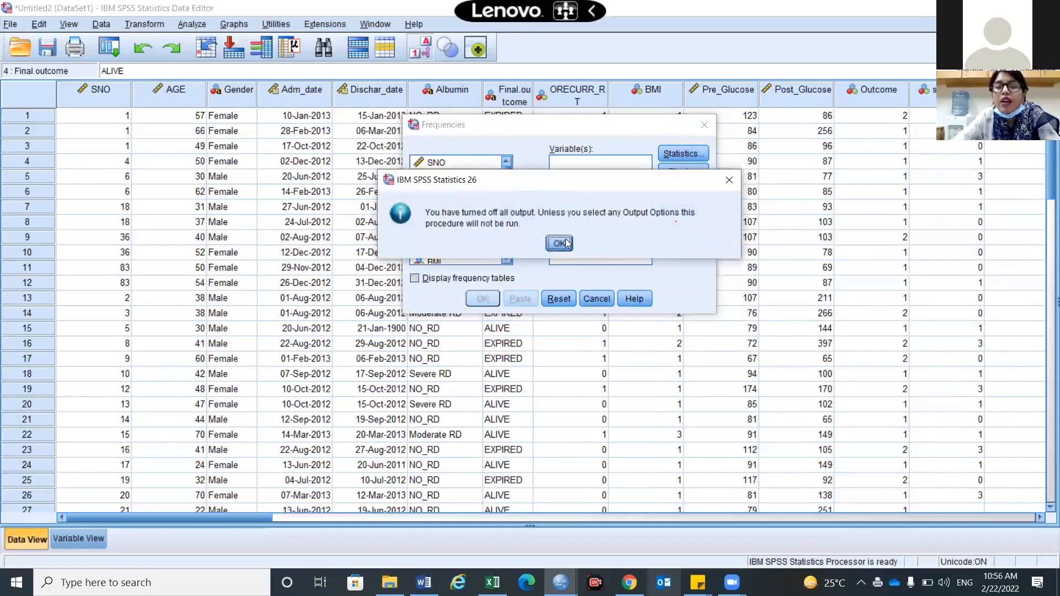
left_click(568, 243)
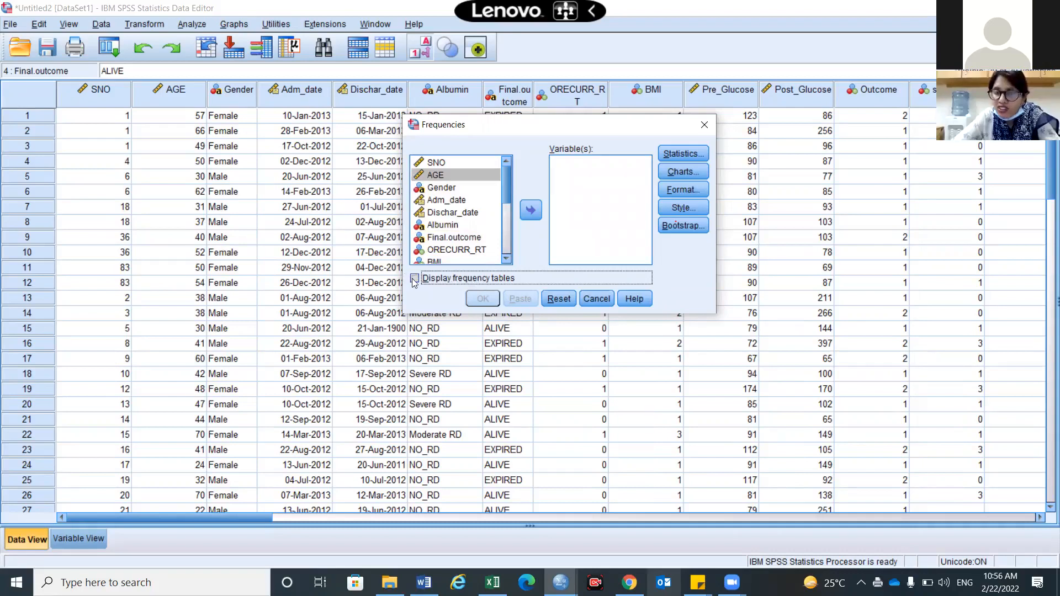
left_click(445, 175)
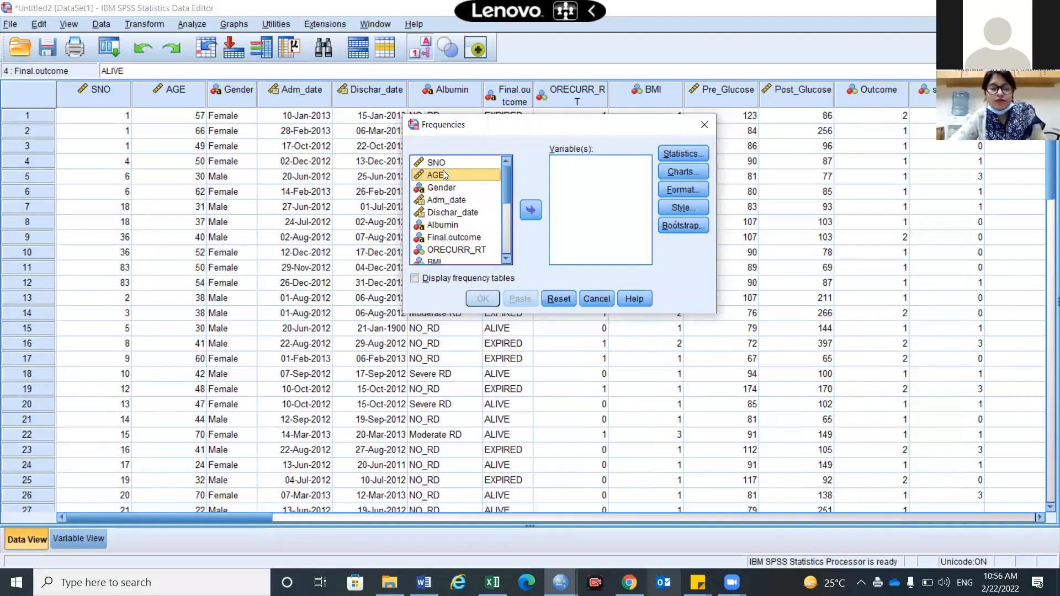
left_click(531, 211)
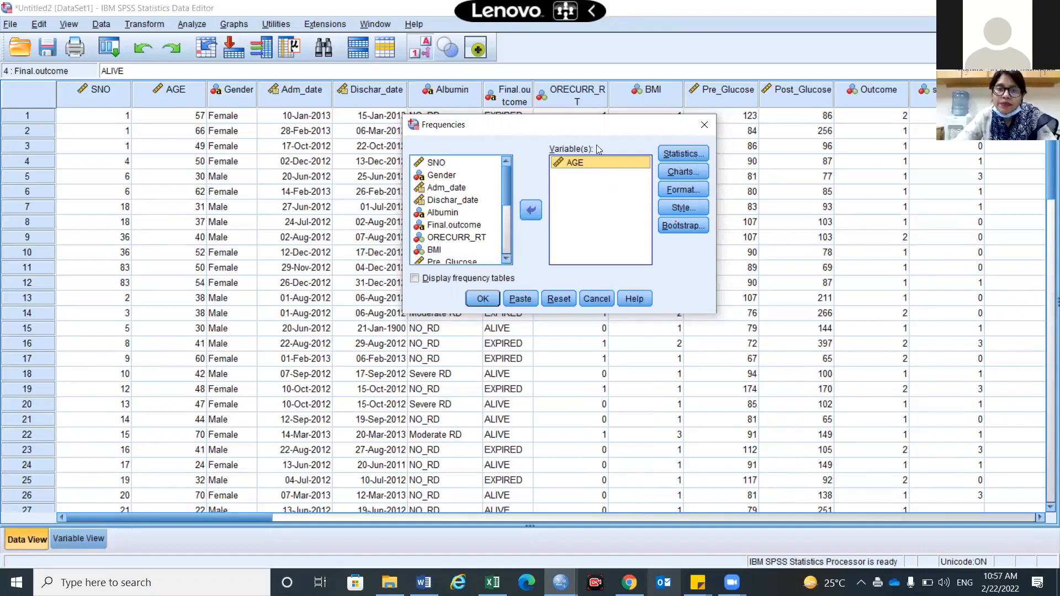
Request mean, median, std. deviation, minimum, maximum and quartiles for AGE and run it
left_click_drag(574, 159, 569, 126)
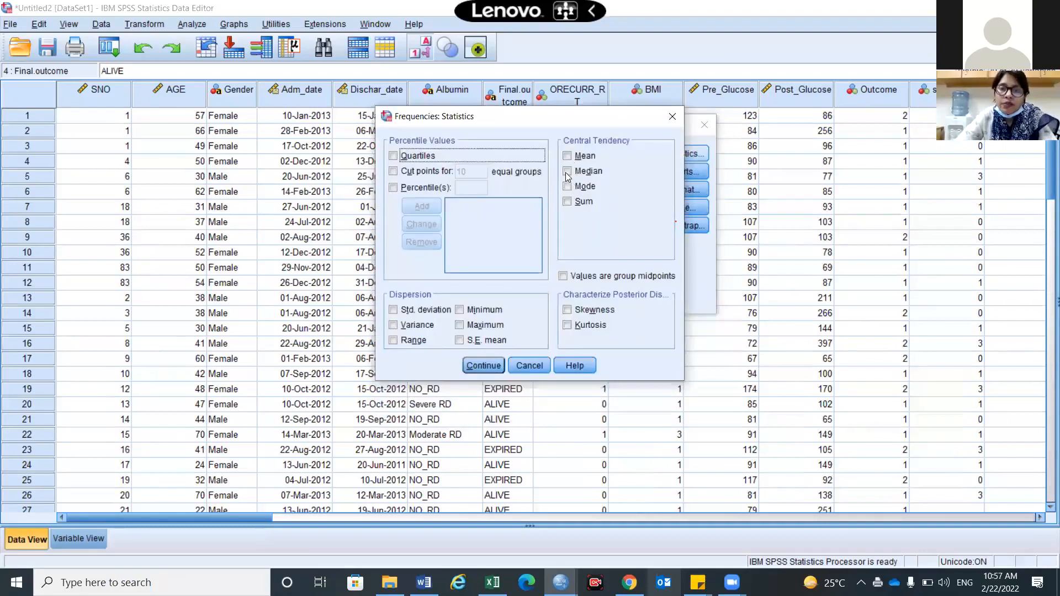
key("alt+m")
key("Tab")
key("space")
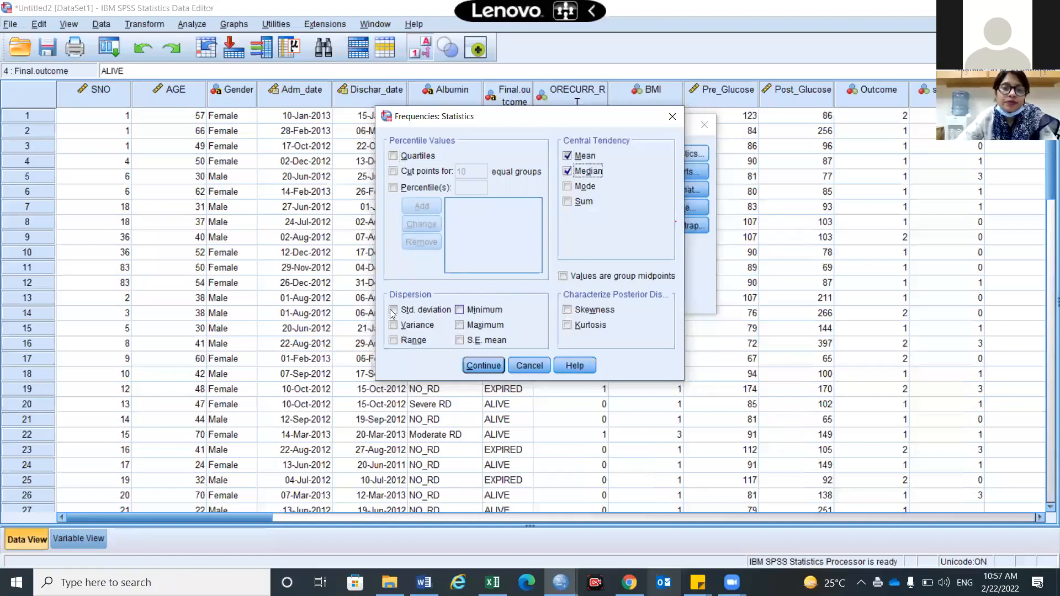
key("alt+i")
key("alt+x")
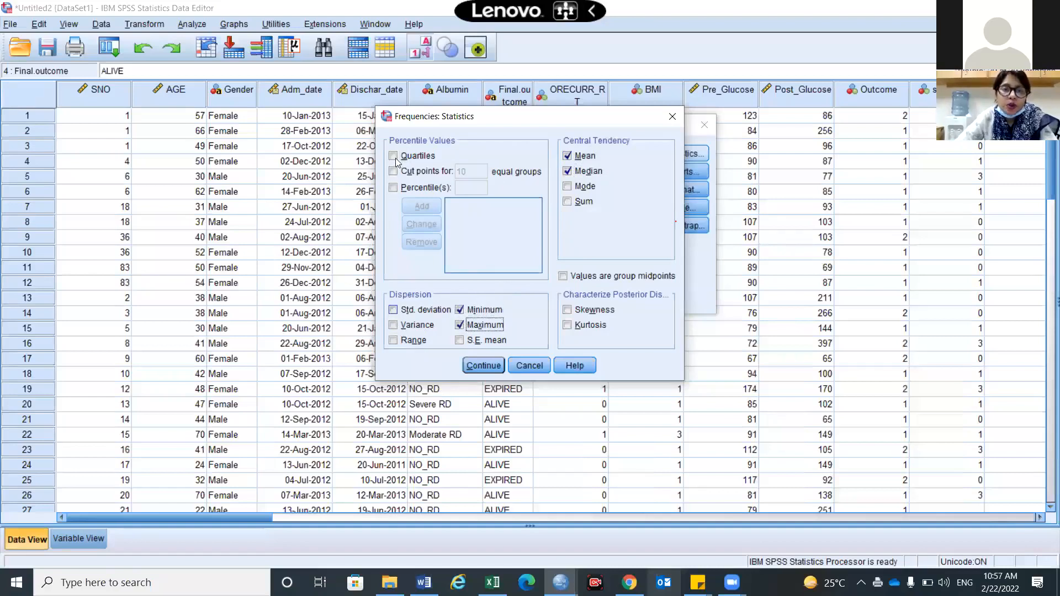
key("alt+t")
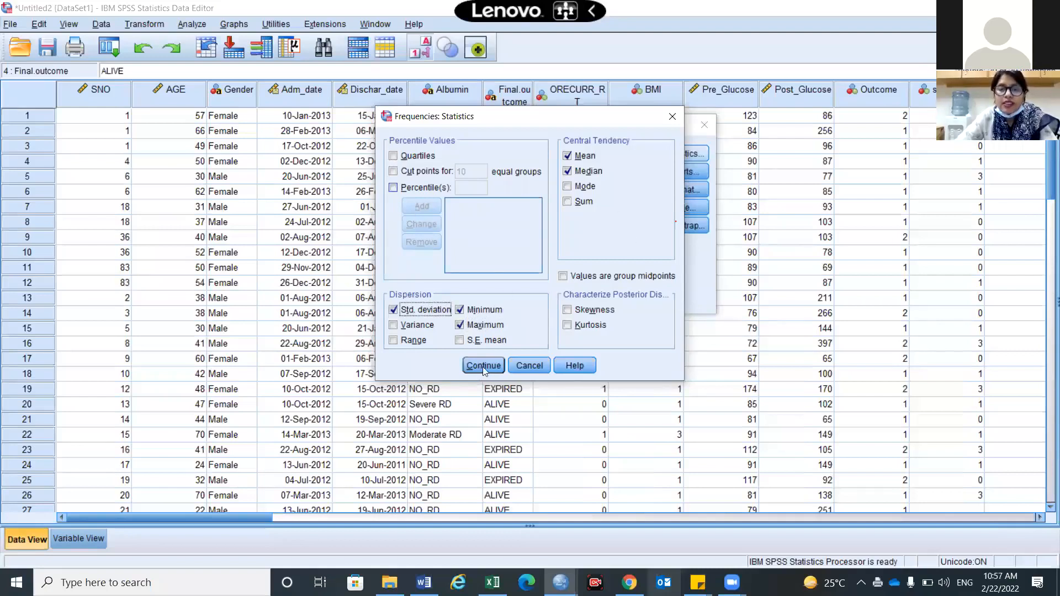
key("alt+q")
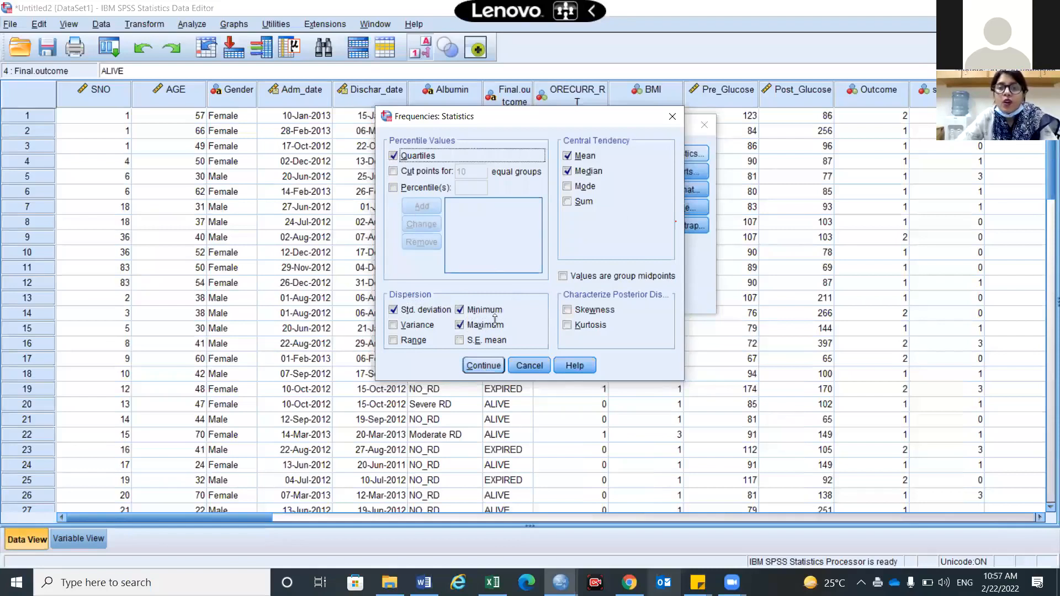
key("Return")
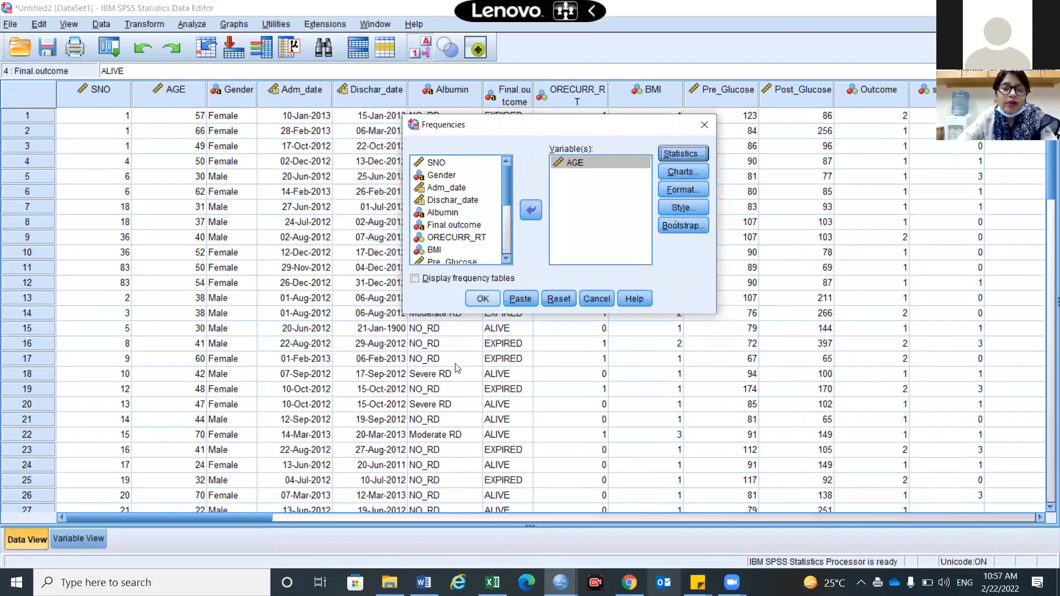
key("Return")
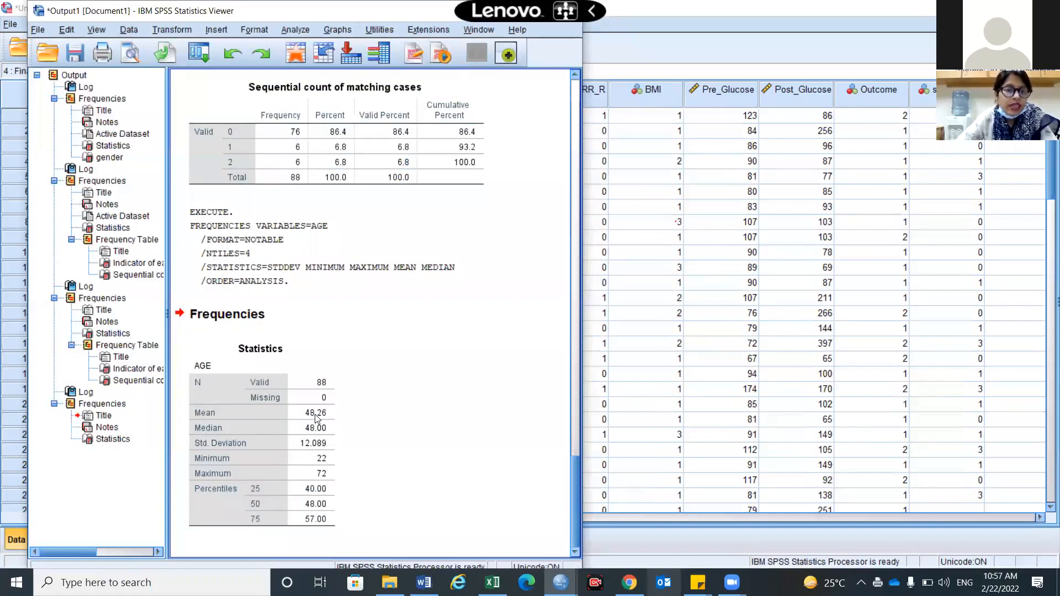
left_click(262, 452)
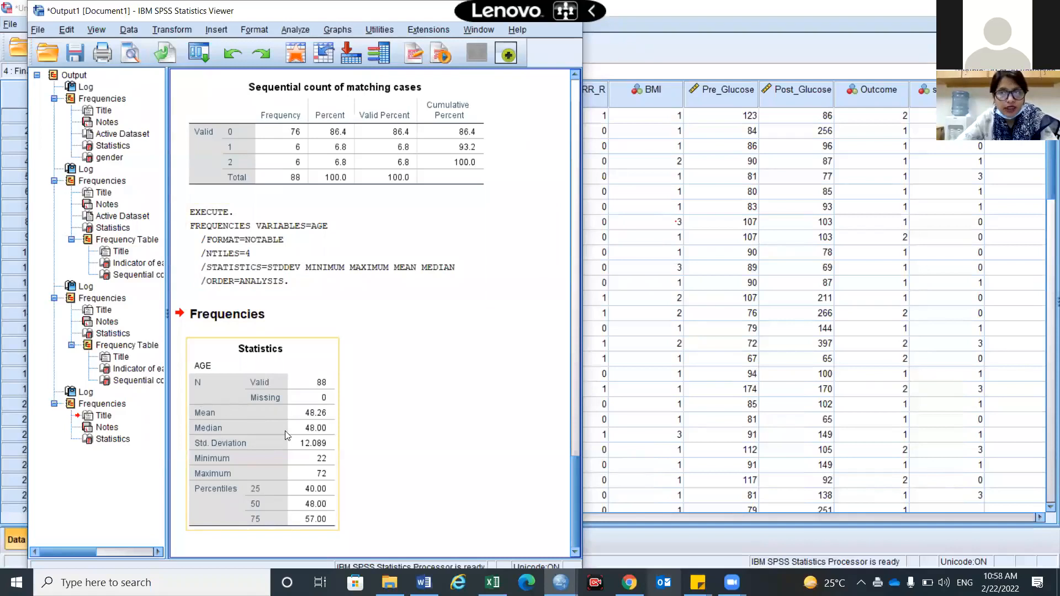
Browse the Analyze menu's graphing options, then return to the data sheet
left_click(308, 34)
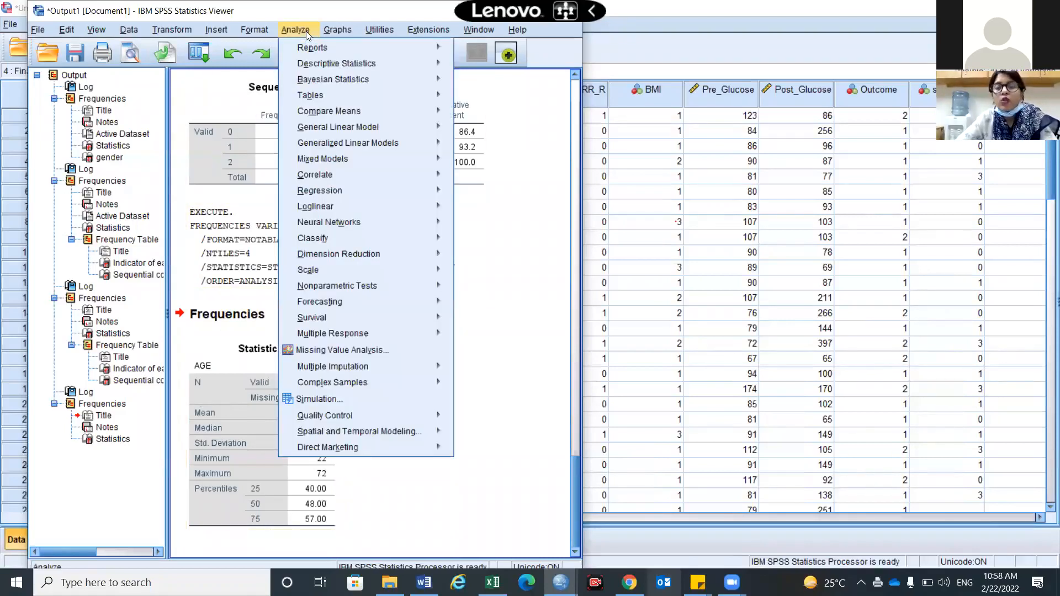
key("Right")
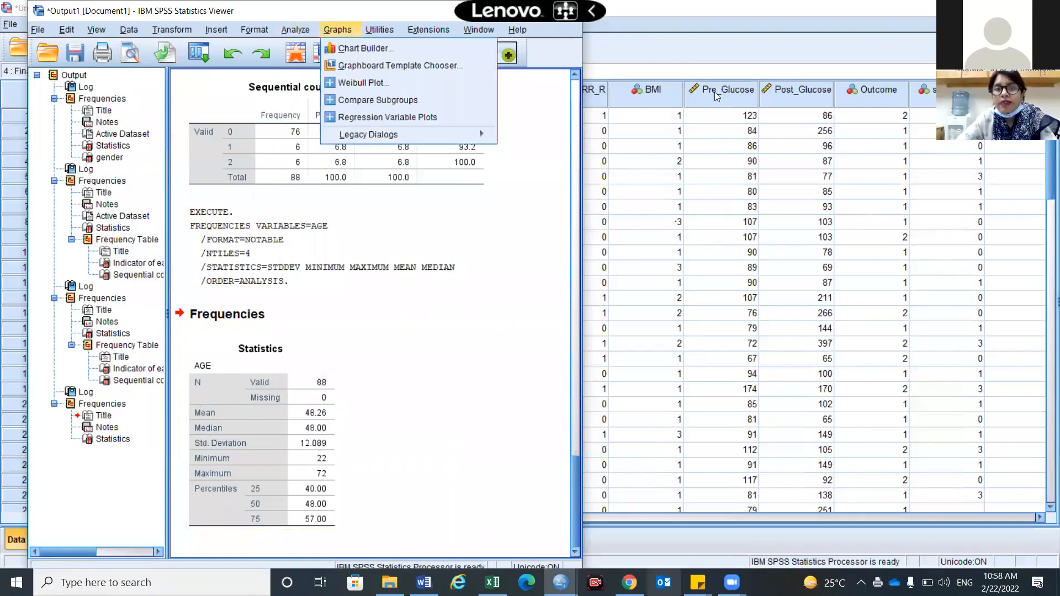
left_click(721, 207)
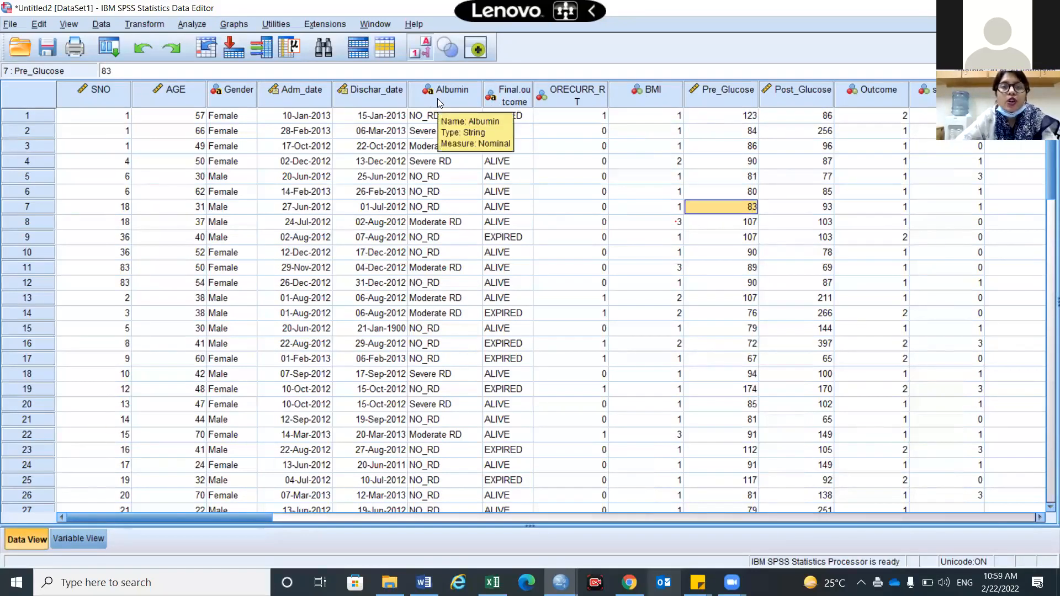
Start a new Frequencies analysis, removing AGE and adding Pre_Glucose and Post_Glucose
left_click(192, 25)
mouse_move(331, 58)
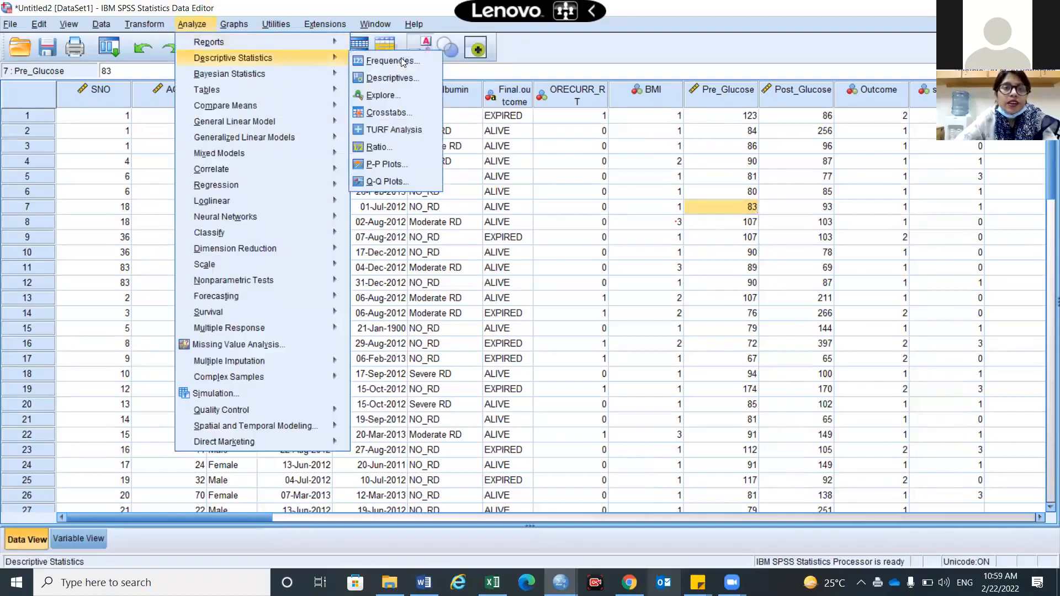
left_click(402, 62)
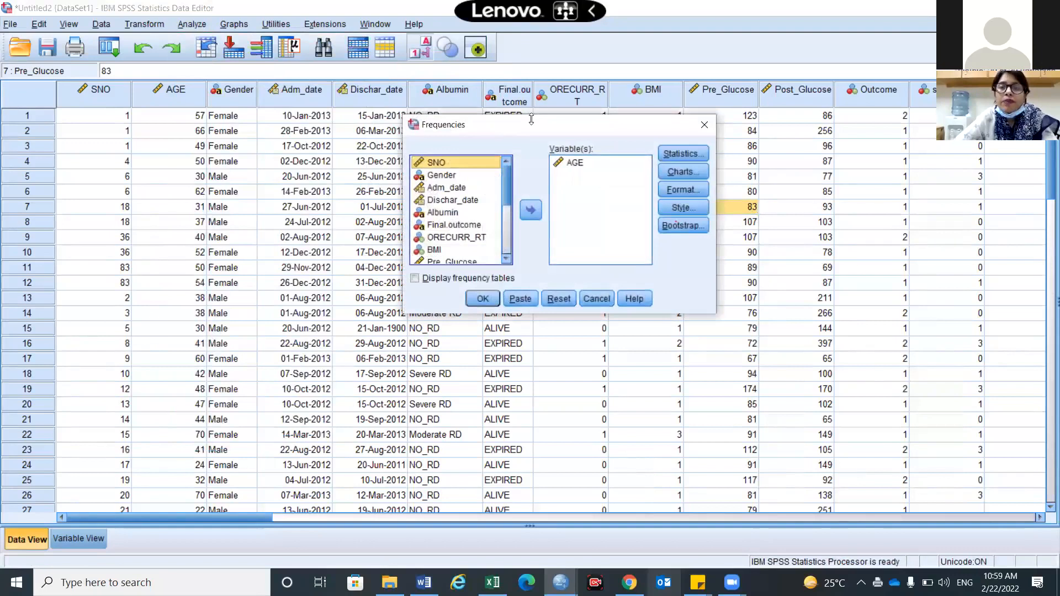
left_click(571, 164)
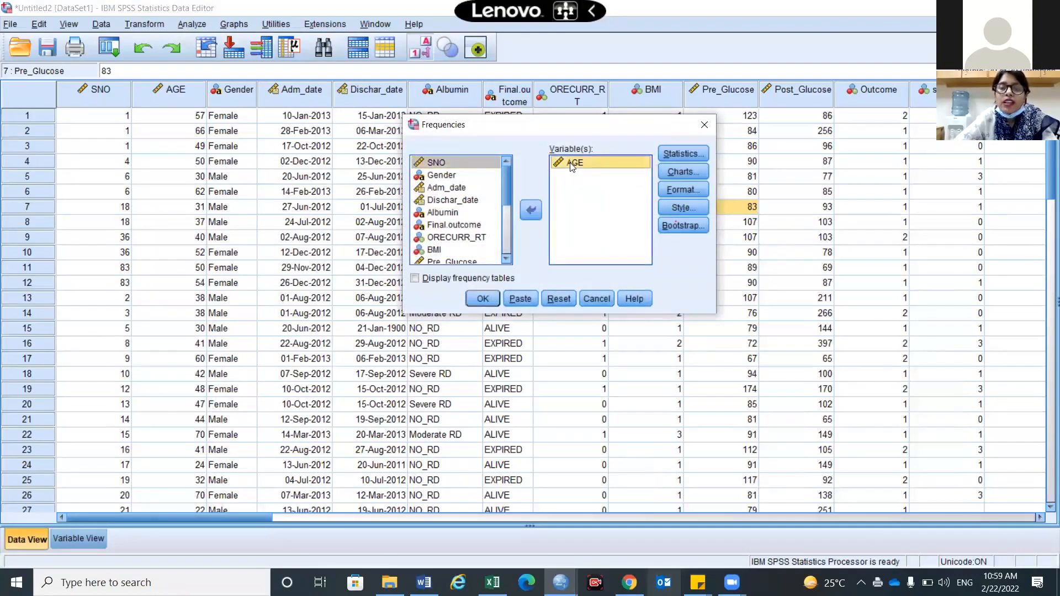
left_click(533, 211)
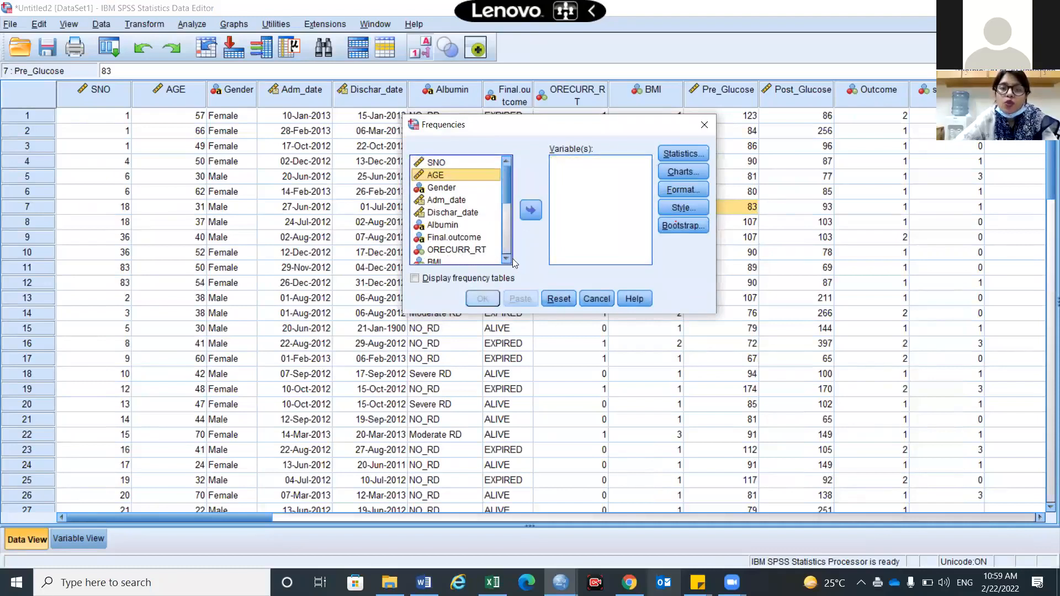
left_click(508, 259)
left_click(507, 259)
left_click(508, 259)
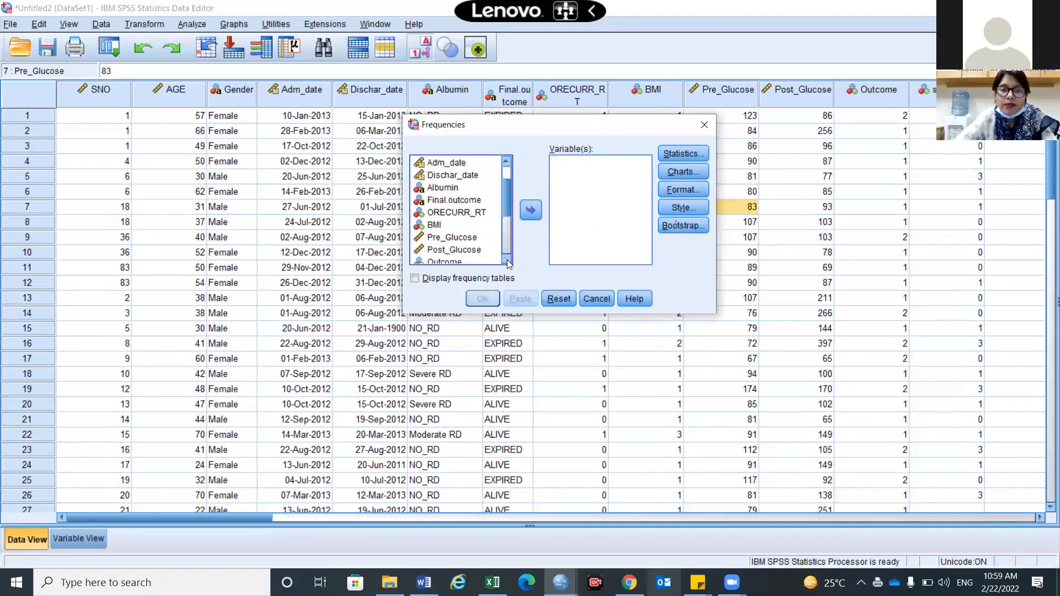
left_click(458, 241)
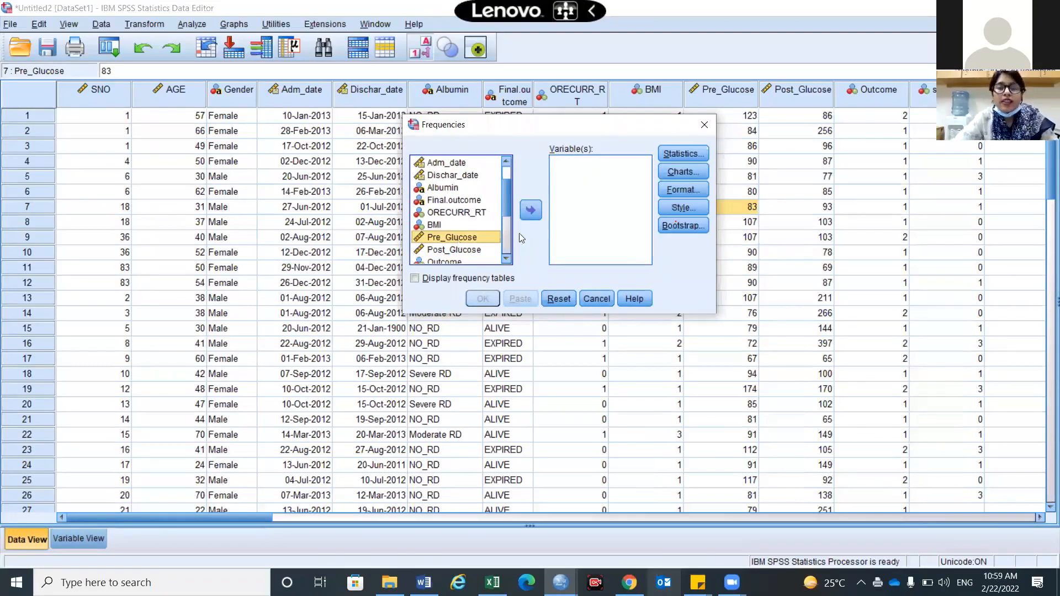
left_click(470, 252, "shift")
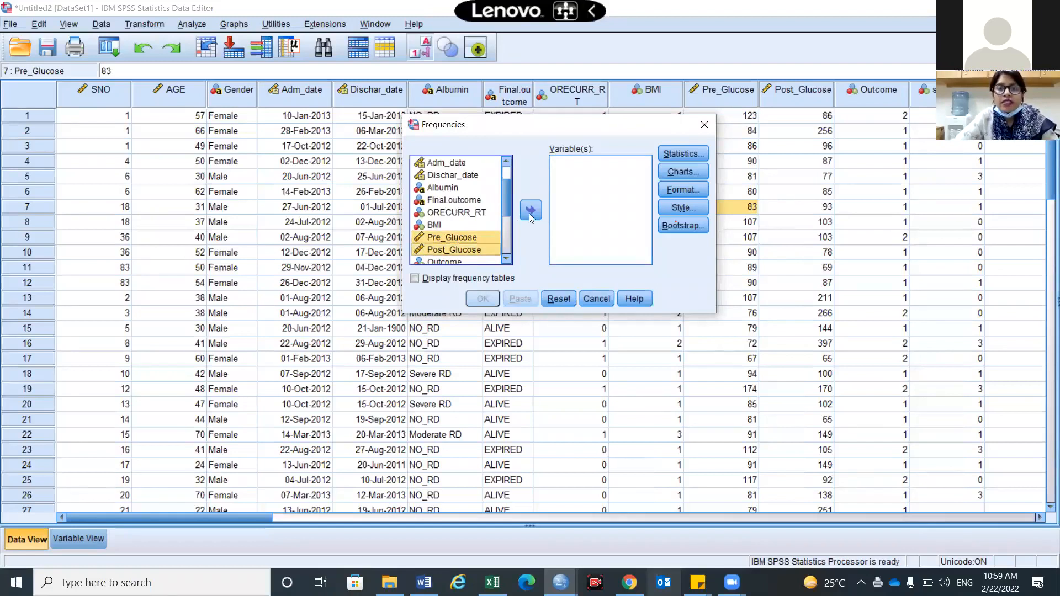
left_click(529, 213)
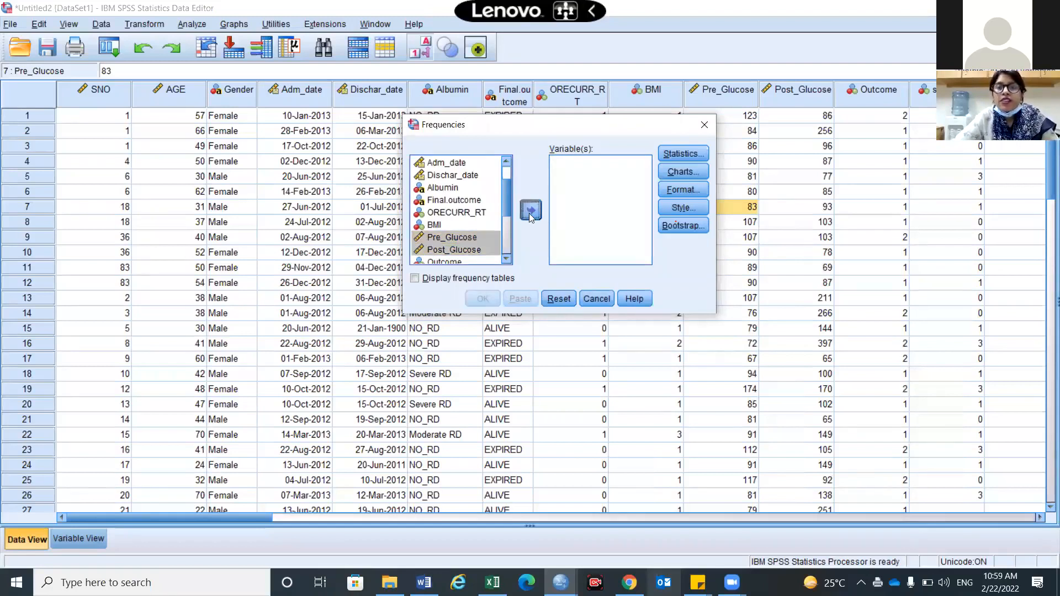
Confirm the chosen summary statistics, check the output window, and return to the Frequencies setup
left_click(680, 153)
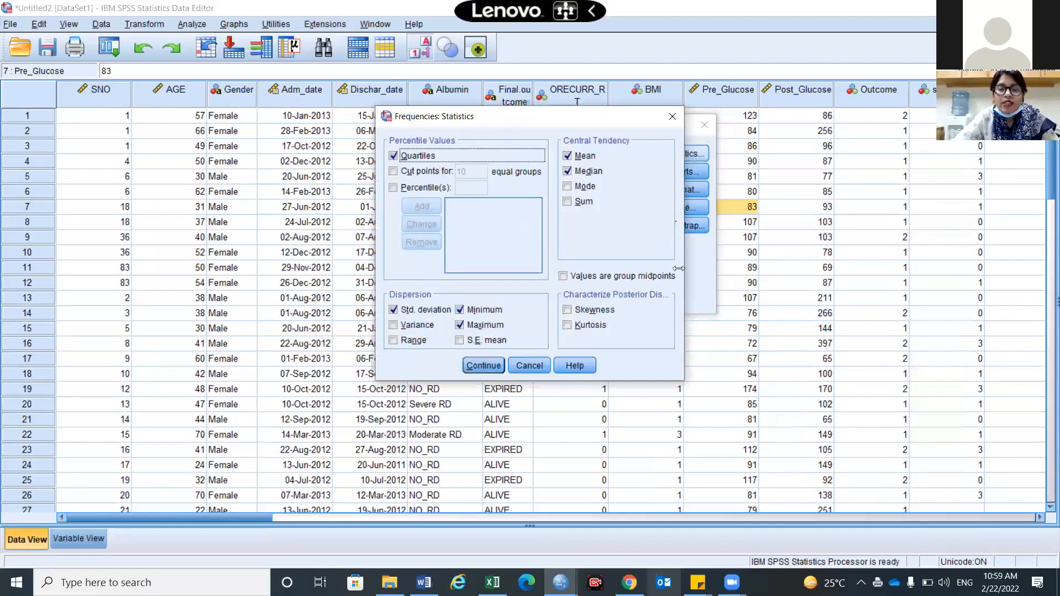
left_click(499, 365)
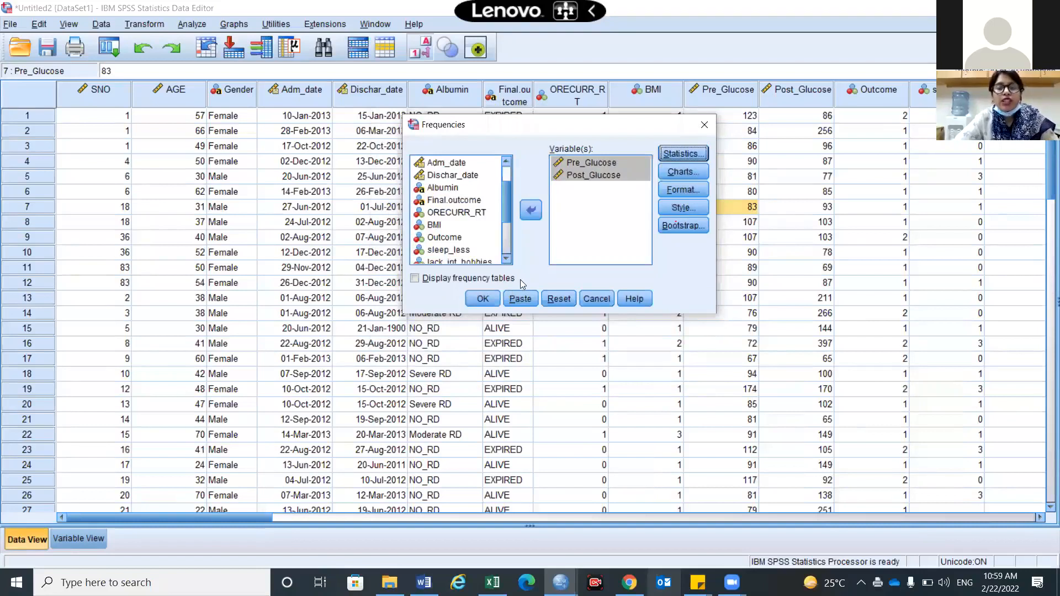
left_click(482, 299)
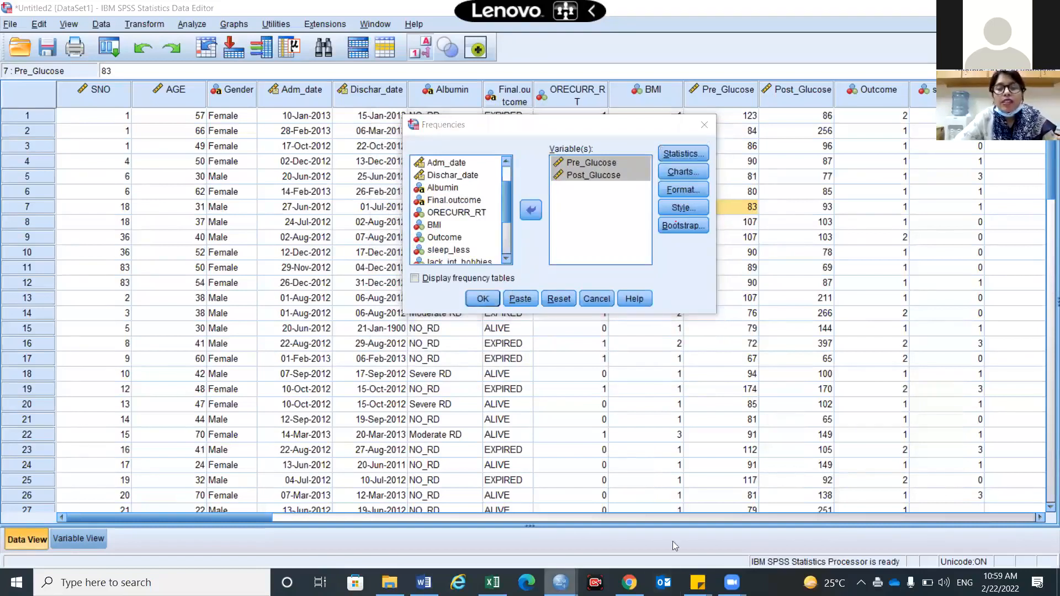
left_click(563, 540)
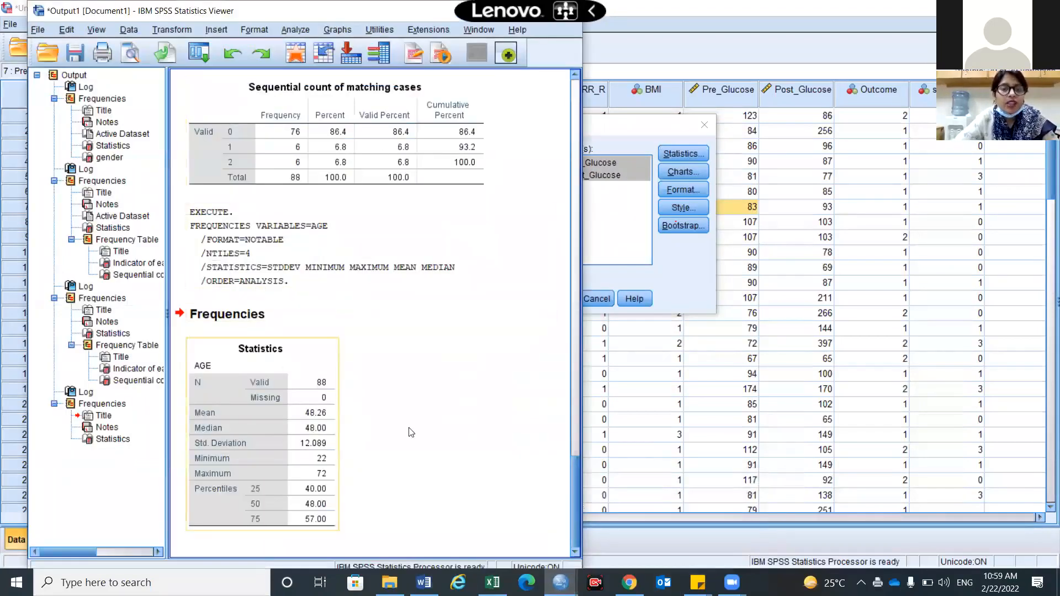
left_click(605, 449)
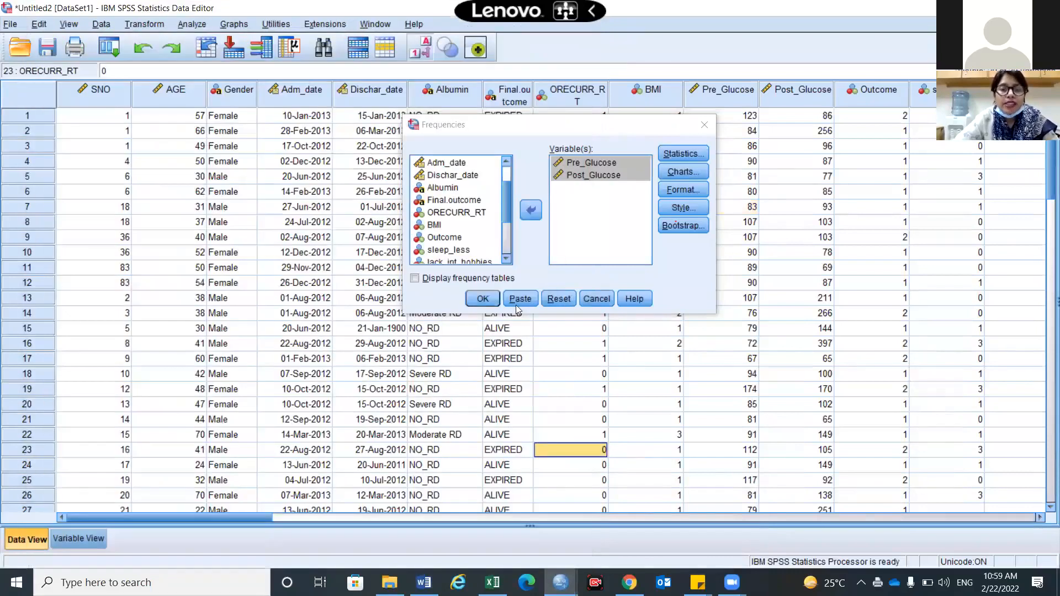
Paste the Pre_Glucose/Post_Glucose FREQUENCIES command into Syntax1 and run the selected block
left_click(519, 301)
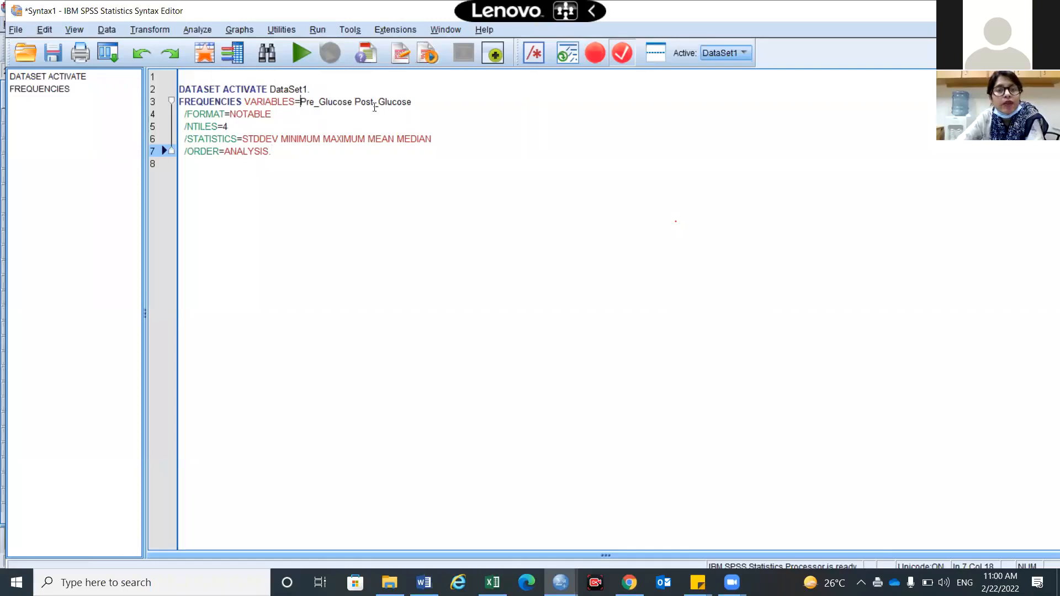
left_click_drag(300, 101, 272, 114)
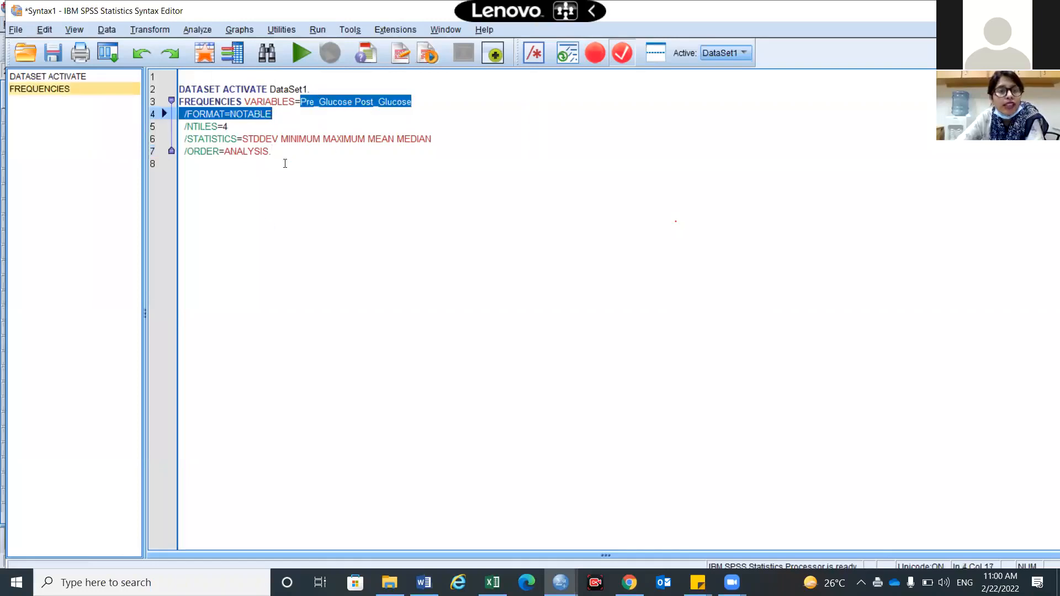
left_click_drag(272, 152, 179, 89)
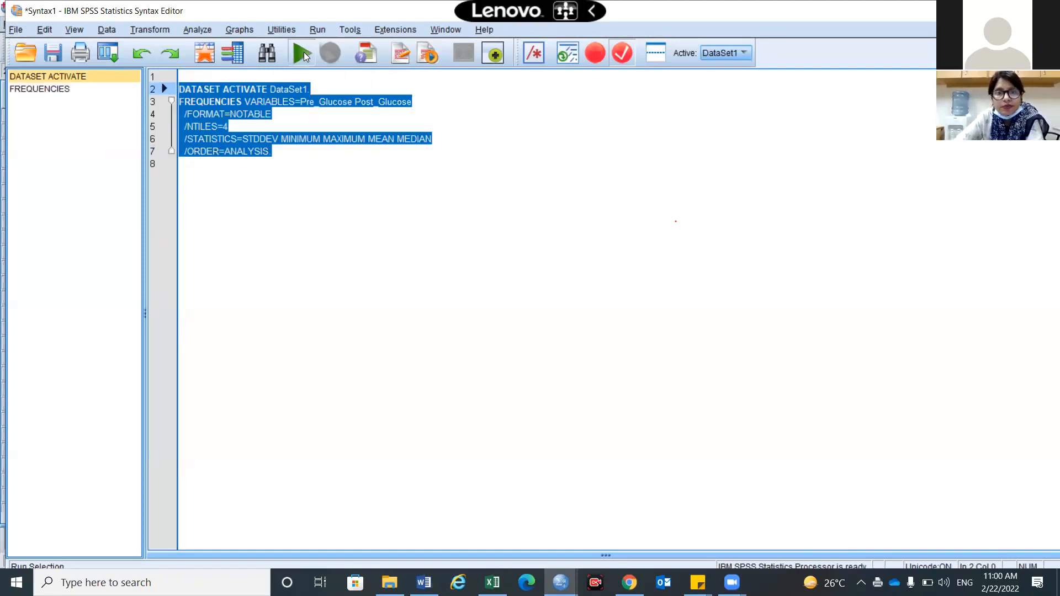
left_click(303, 52)
Select the glucose Statistics table and the logged Frequencies syntax in the output
scroll(462, 378, "down", 1)
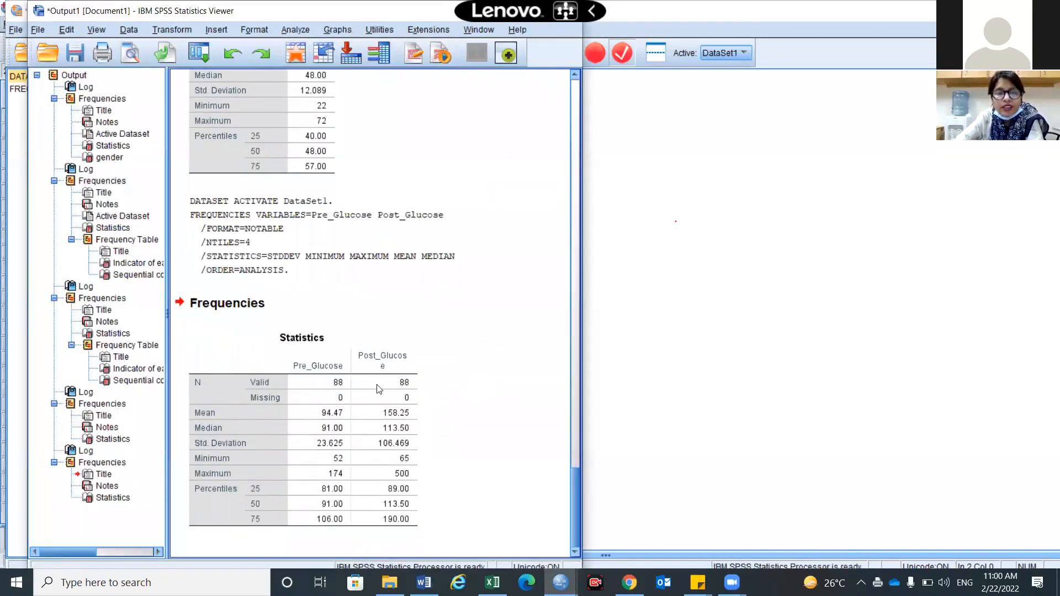
left_click(330, 417)
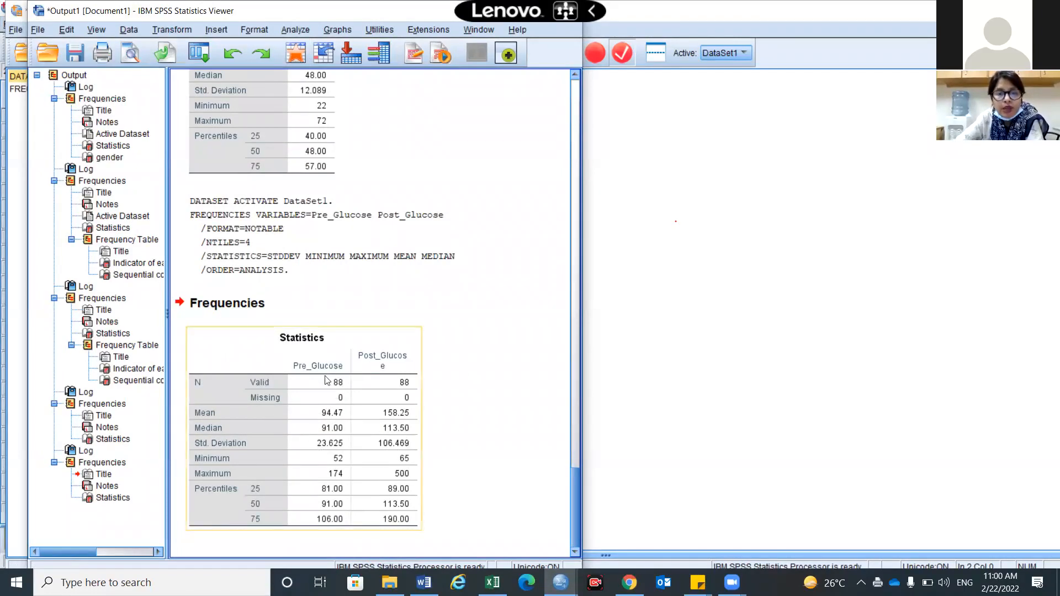
left_click(363, 275)
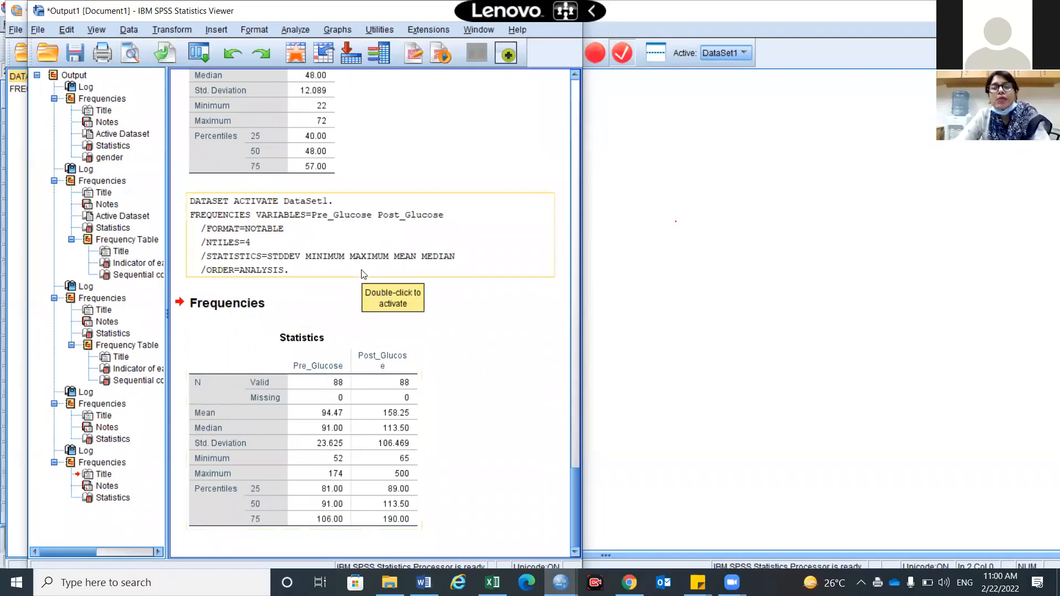
Reopen Analyze > Descriptive Statistics > Frequencies and paste the glucose command again
left_click(295, 29)
mouse_move(440, 69)
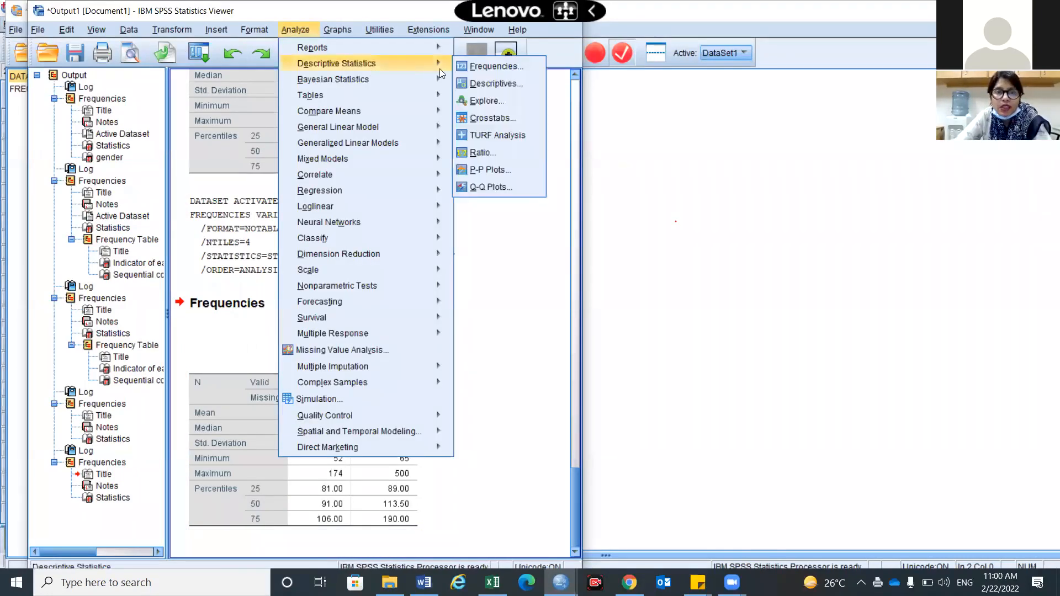
left_click(494, 66)
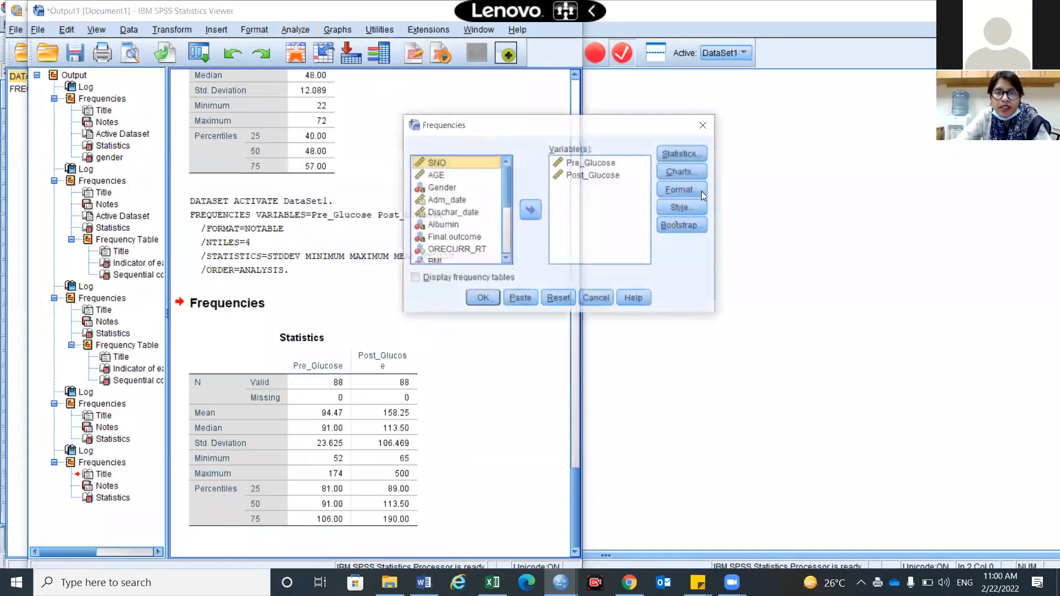
left_click(479, 299)
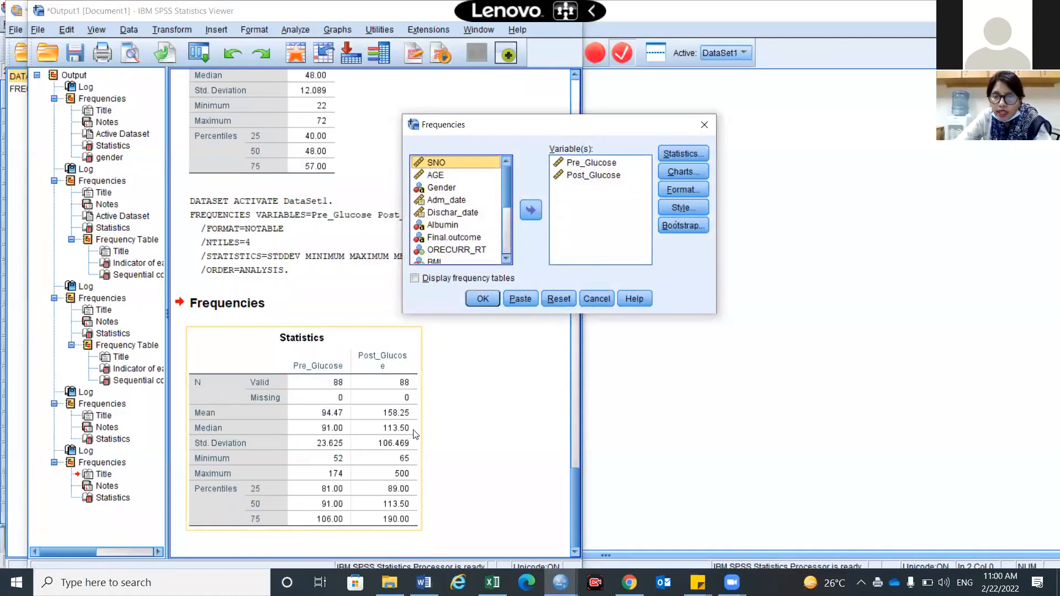
left_click(518, 303)
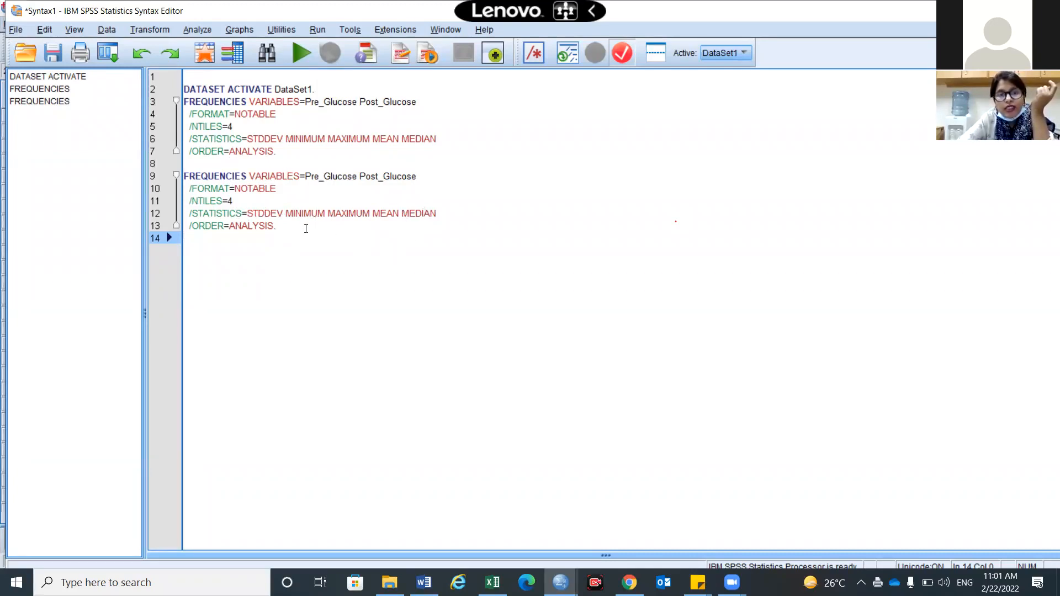
Select lines 9–13 holding the second FREQUENCIES block in Syntax1
left_click_drag(276, 226, 178, 168)
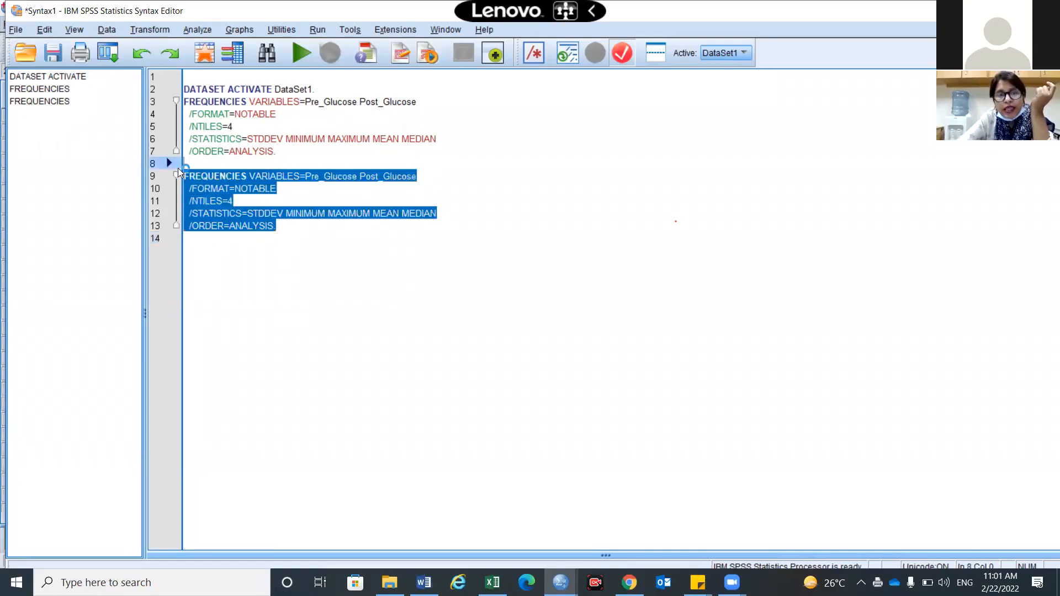
Run the second FREQUENCIES block, review the new glucose table, and return to Syntax1
left_click(295, 59)
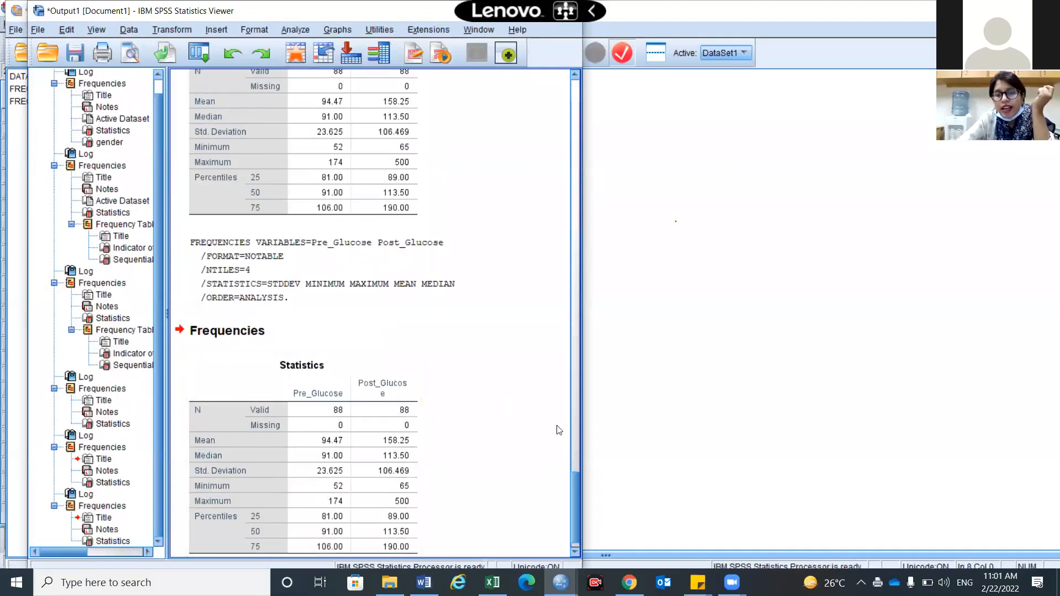
scroll(577, 475, "down", 1)
left_click(579, 476)
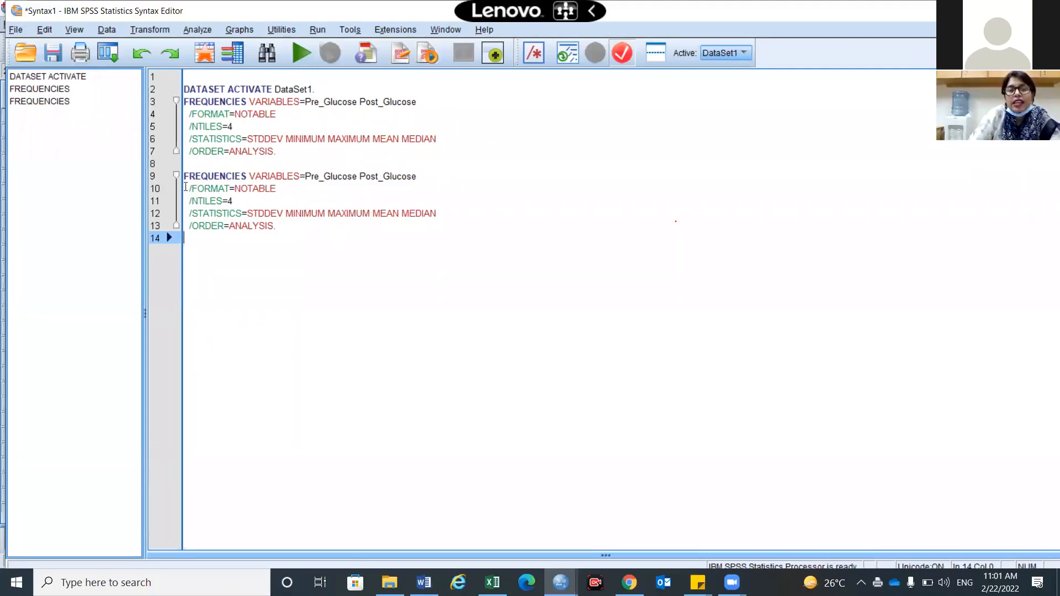
Run lines 9–13 again, showing Pre_Glucose mean 94.47 and Post_Glucose mean 158.25
left_click_drag(323, 241, 181, 172)
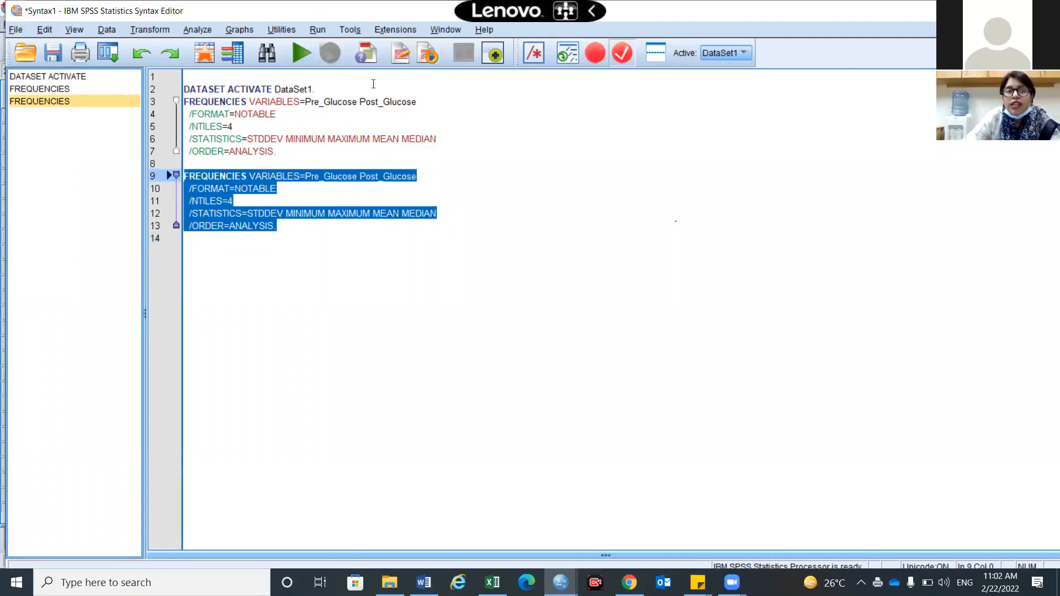
left_click(300, 53)
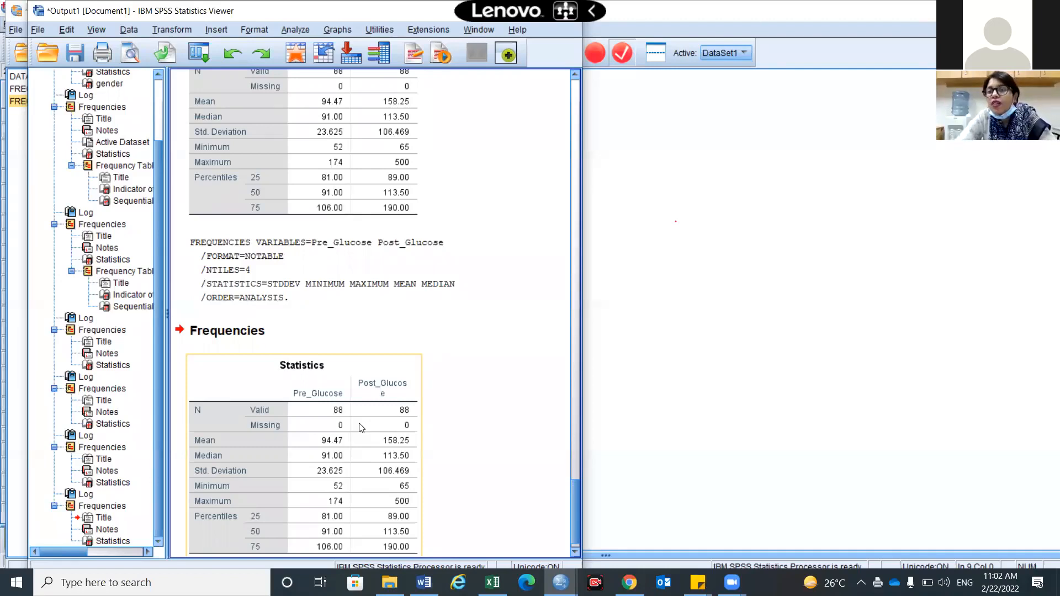
Deselect the Statistics table and bring the Syntax1 editor back to the front
left_click(519, 338)
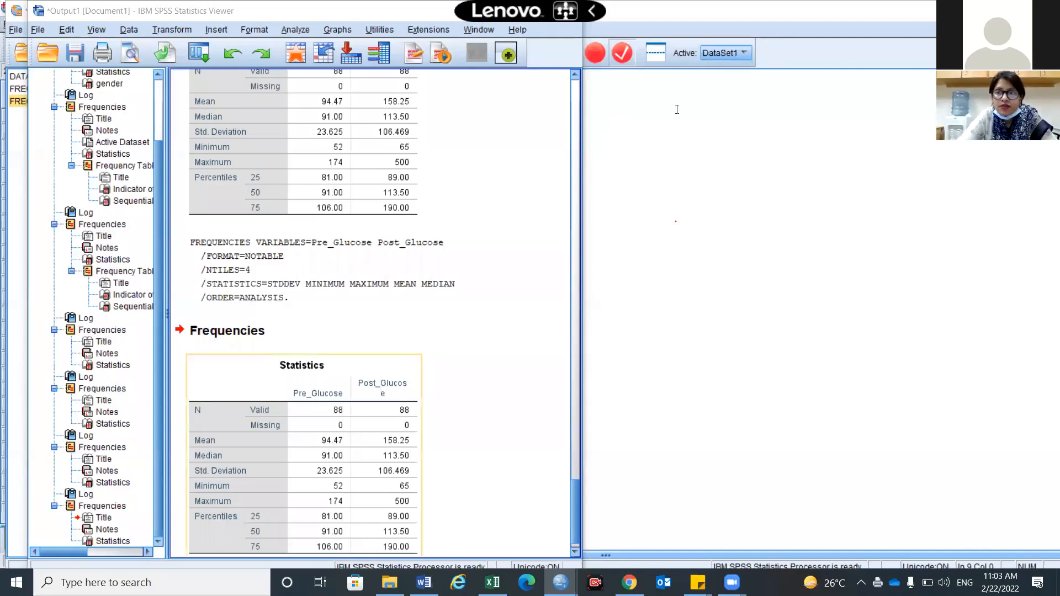
left_click(652, 343)
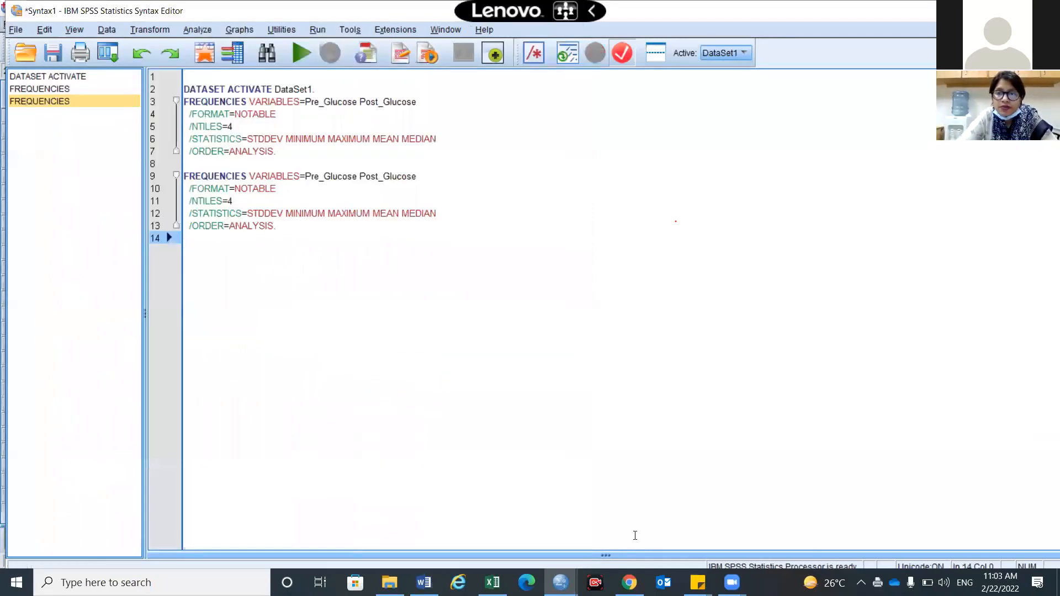